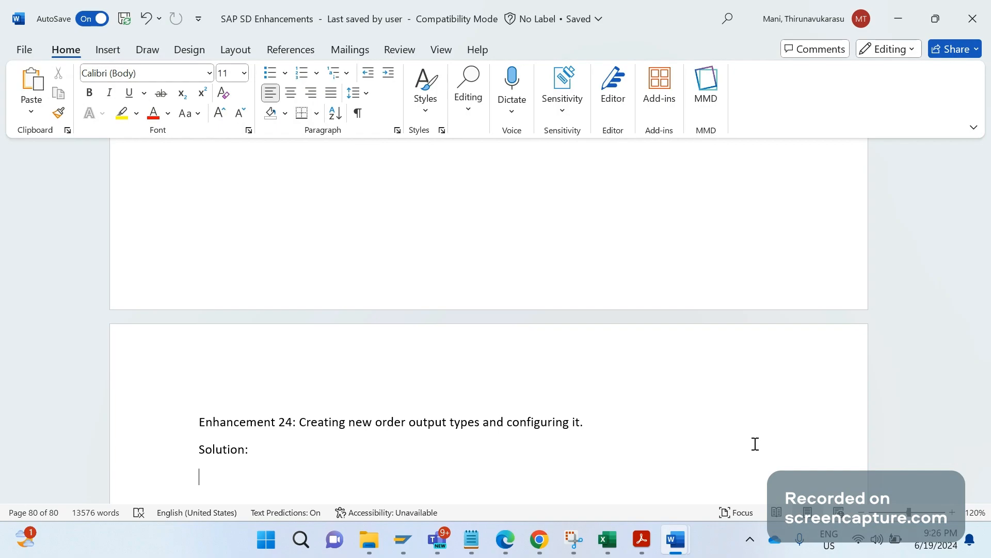
Switch to SAP Logon and log on to the S4HANA system with the user name and password
left_click(409, 540)
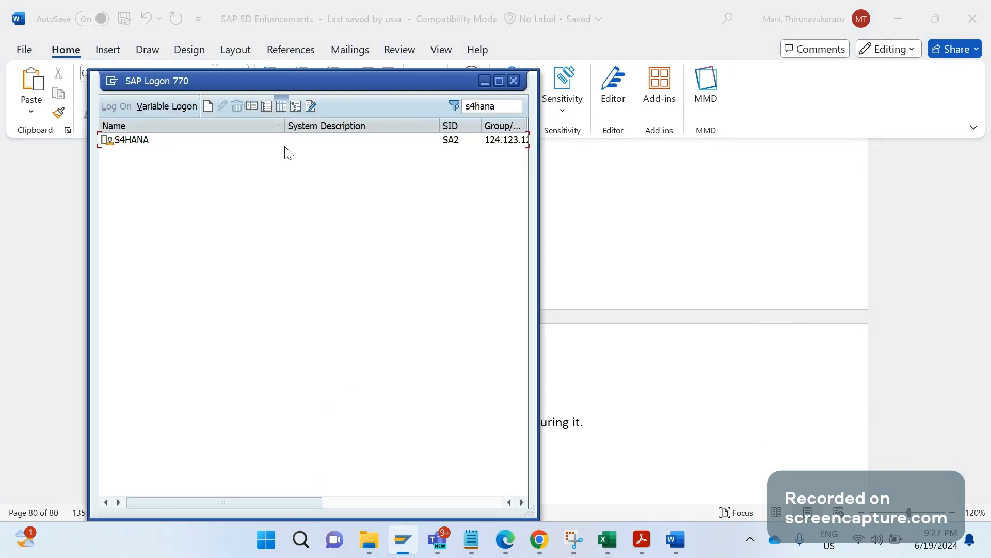
left_click(148, 139)
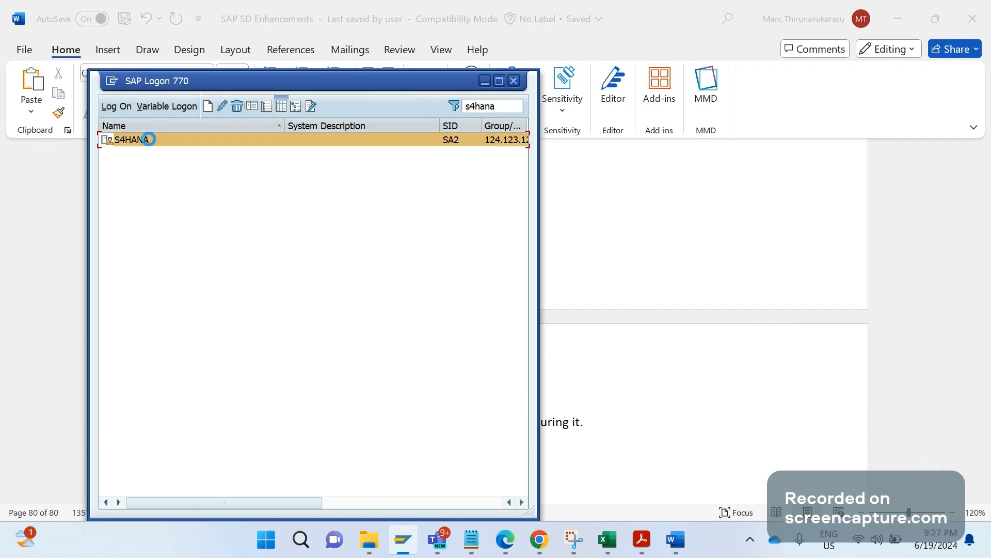
double_click(148, 140)
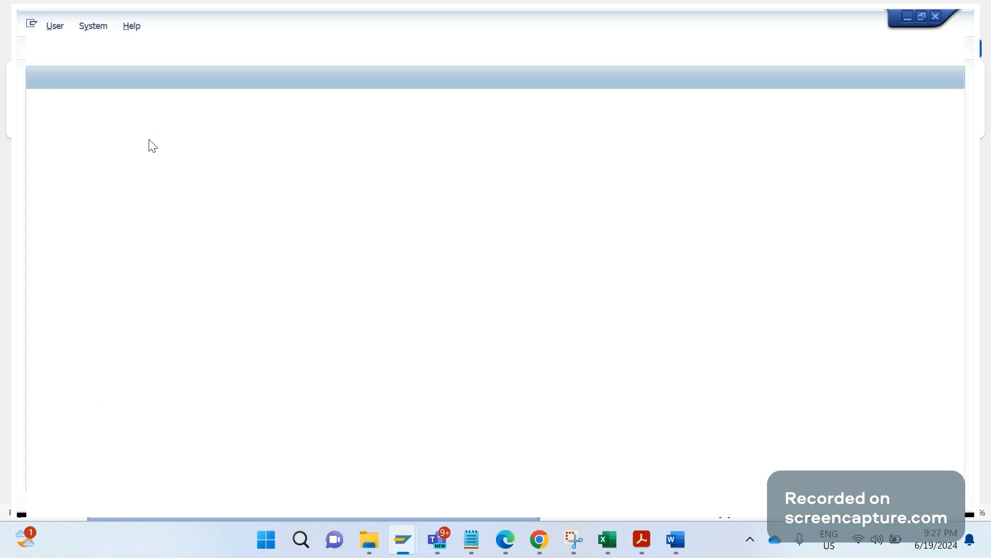
type("s")
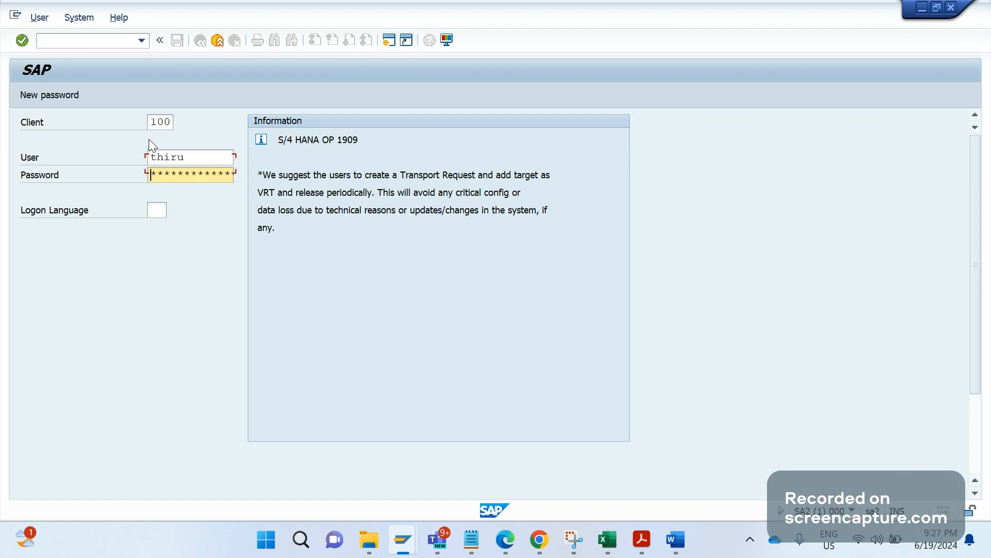
type("*")
type("****")
key("Return")
type("*******")
key("Return")
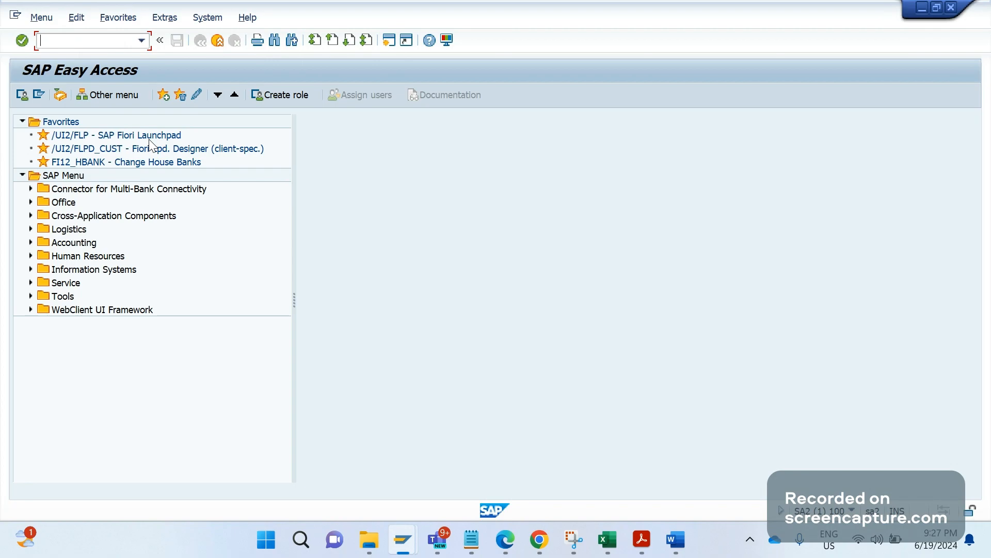
Open transaction NACE and locate the sales application V1 in the application list
type("NACE")
key("Return")
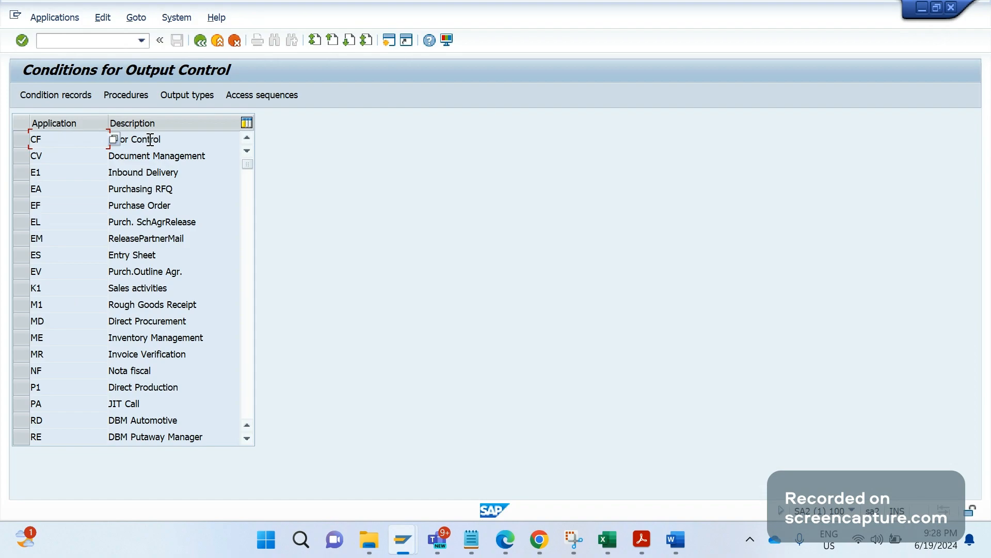
left_click(169, 257)
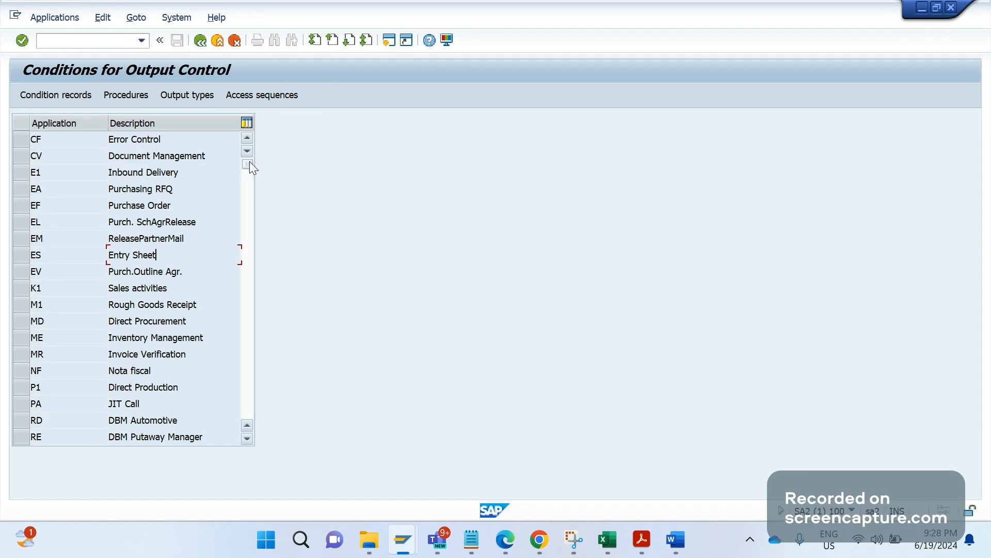
left_click_drag(249, 162, 255, 219)
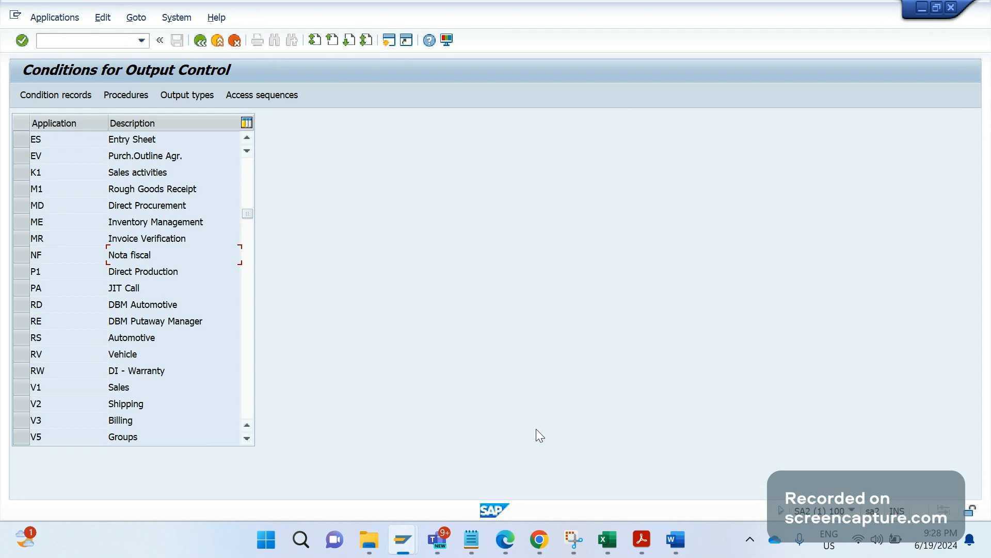
Switch to the SAP SD Enhancements Word document and start a numbered list under "Solution:" with "Create new custom Z output type"
left_click(676, 539)
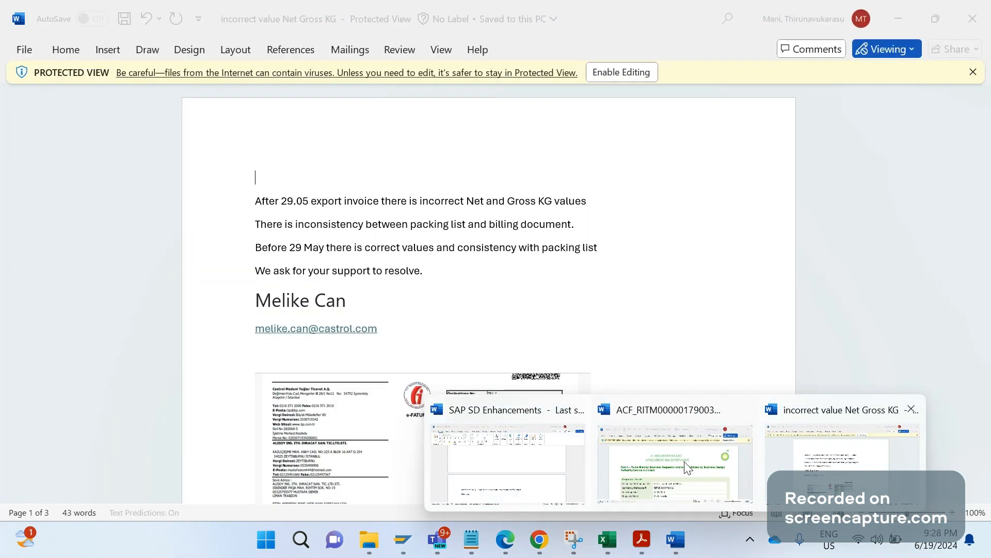
left_click(509, 457)
type("sTE")
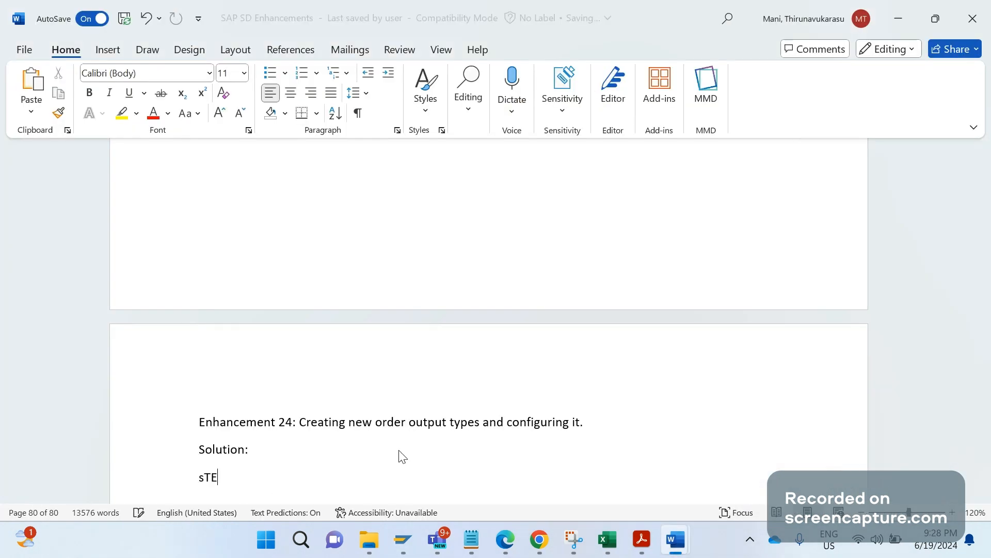
key("BackSpace")
key("BackSpace")
key("BackSpace")
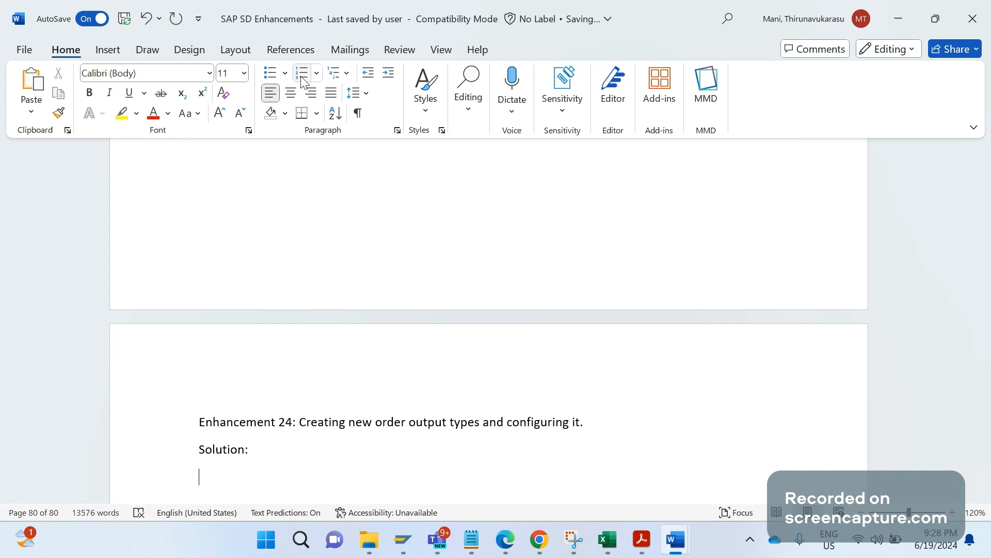
left_click(302, 81)
type("cREATE new")
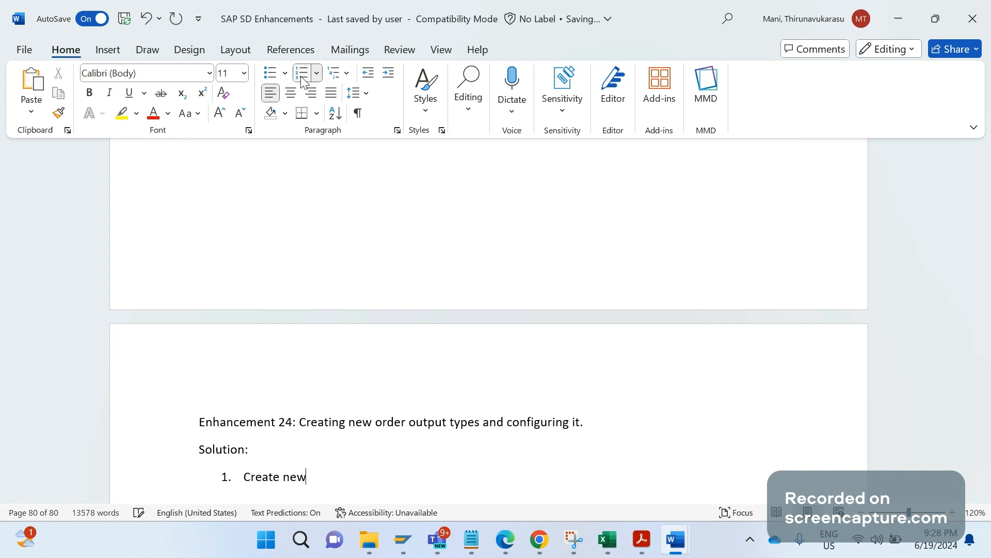
type(" custom Z utptu")
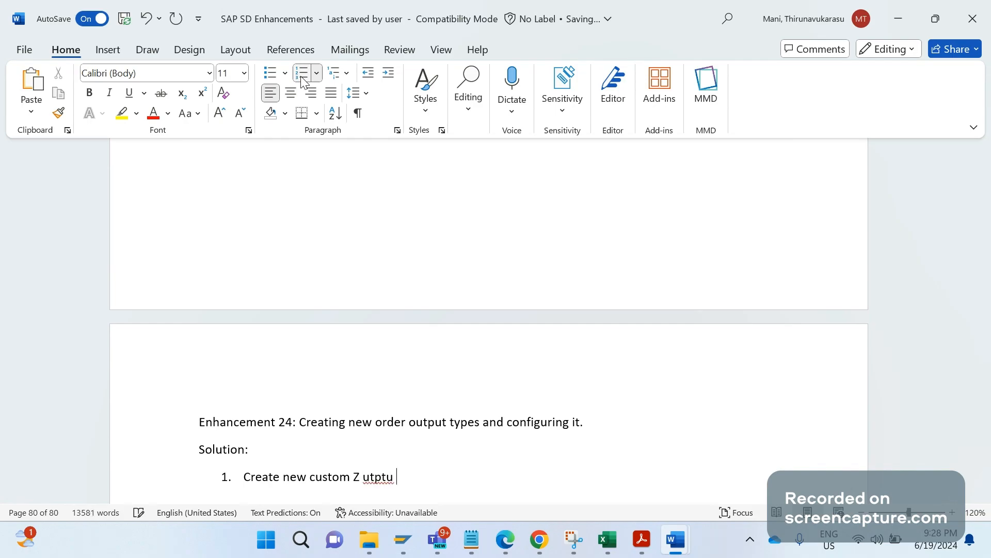
key("BackSpace")
key("BackSpace")
key("BackSpace")
key("BackSpace")
key("BackSpace")
key("BackSpace")
type("output type")
Extend the first numbered item with "in NACE tocde for the application V!"
key("alt+Tab")
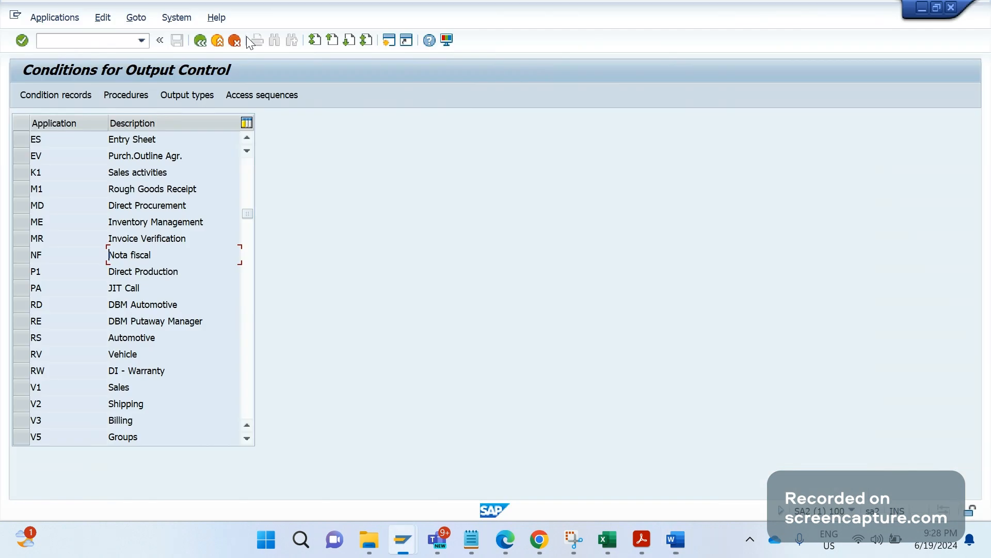
key("alt+Tab")
type("in")
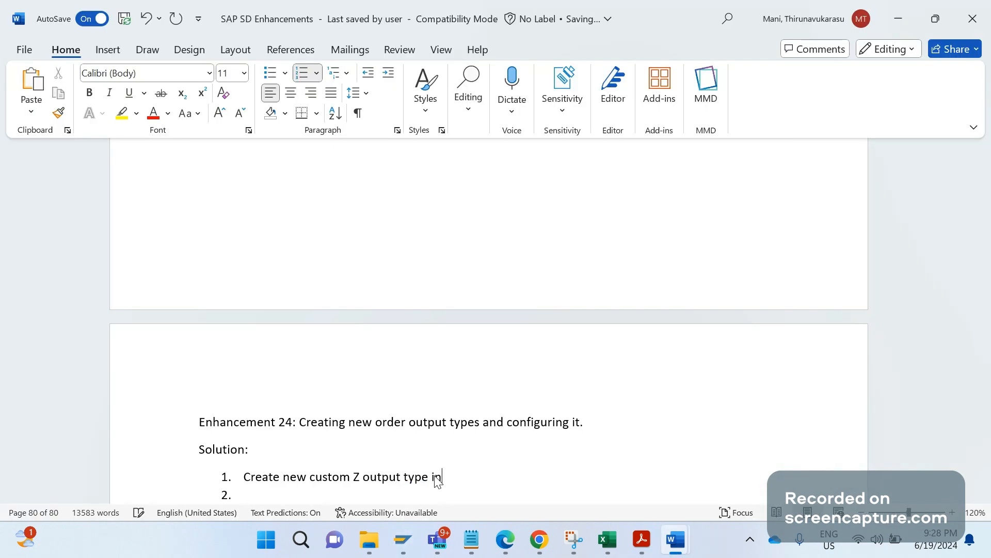
type(" NACE tocde for the a")
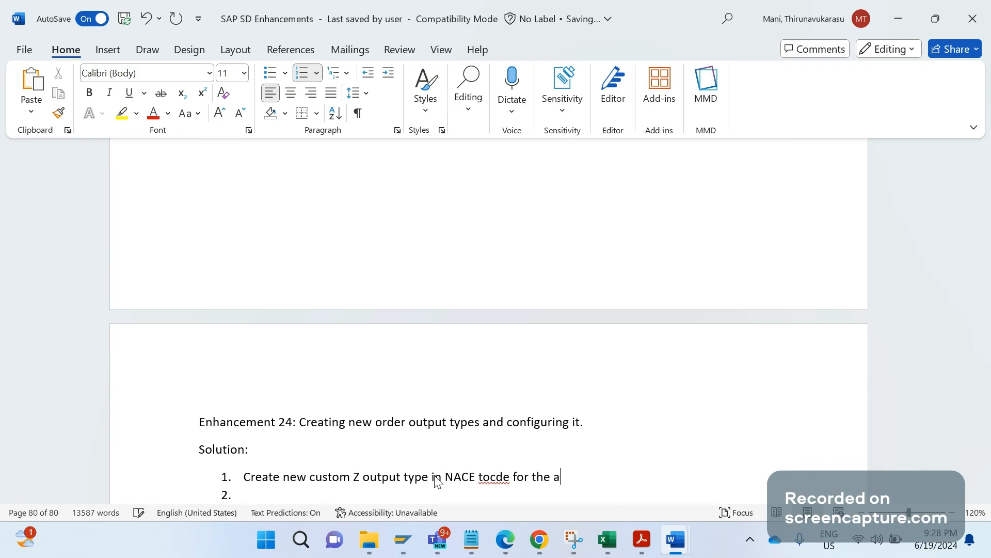
type("pplicat")
key("Tab")
type("V!")
Switch back to SAP and open the output types of application V1 (Sales) in change mode
key("alt+Tab")
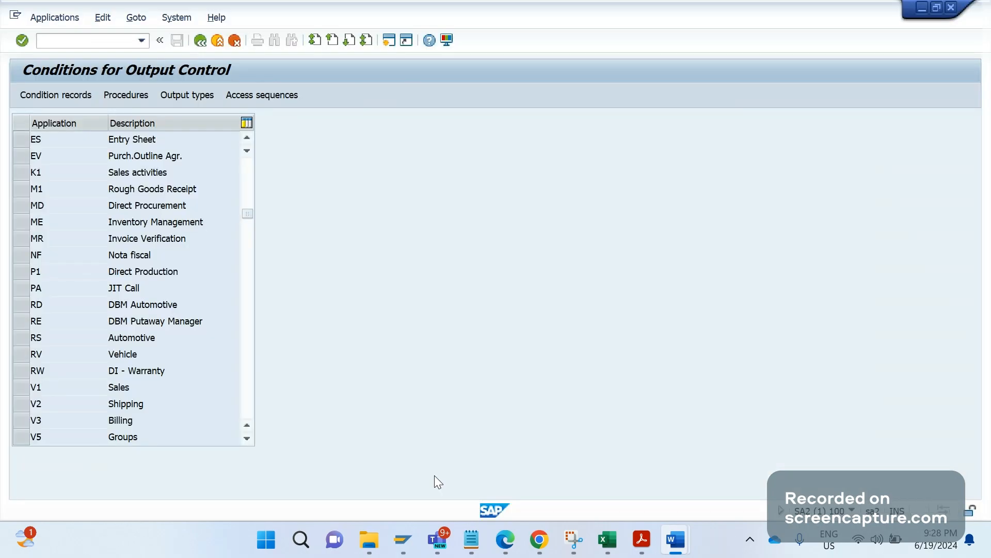
left_click(21, 386)
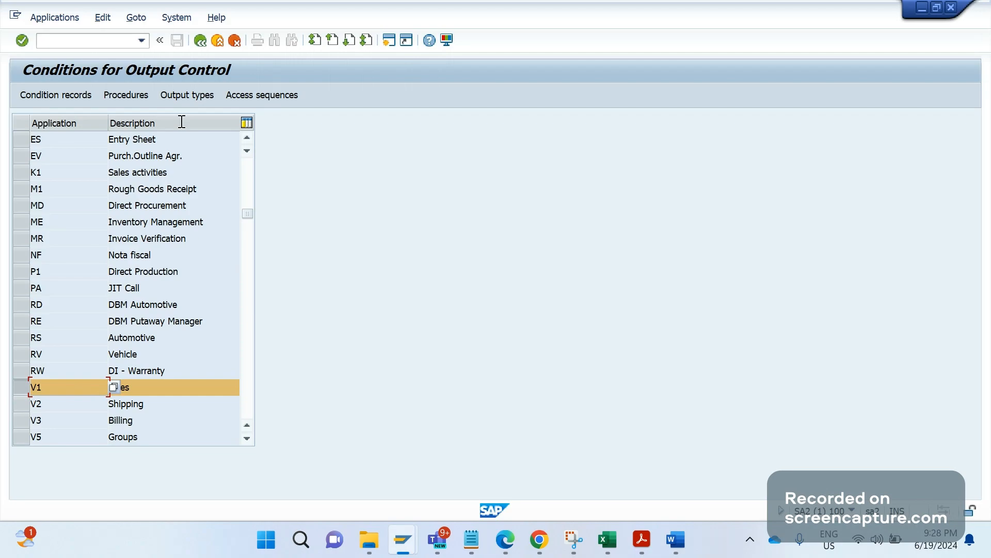
left_click(185, 96)
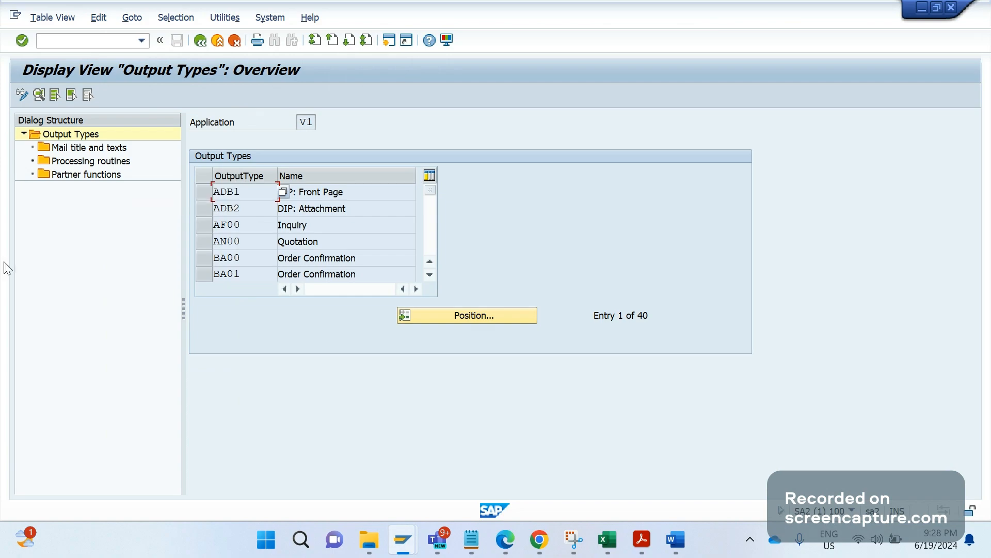
left_click(22, 95)
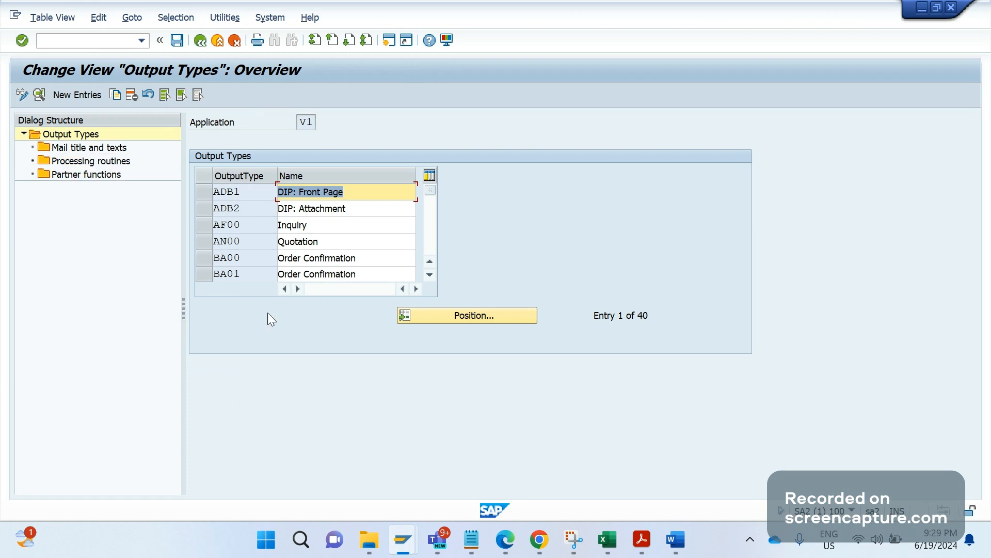
Examine the mail titles and texts, processing routines and partner functions of output type BA00
left_click(204, 257)
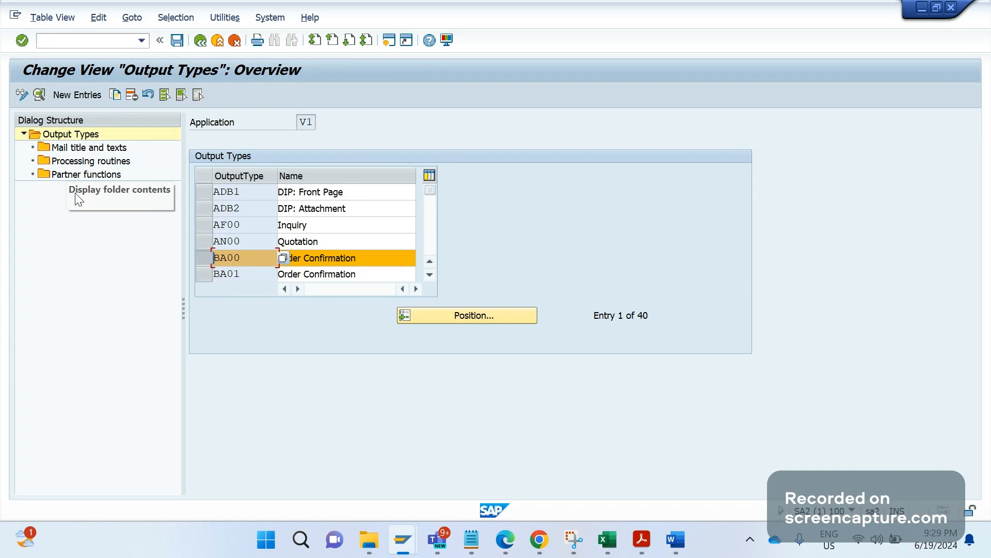
left_click(80, 148)
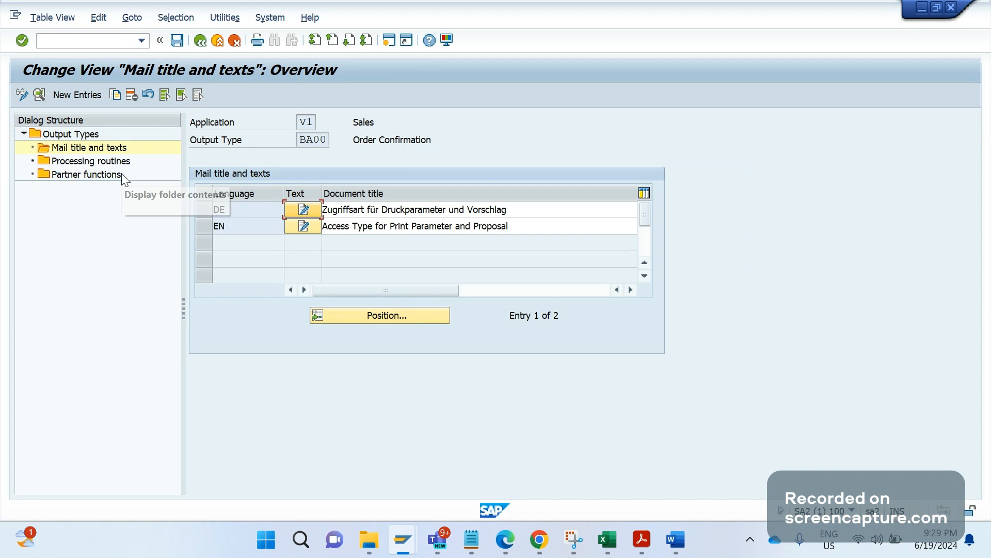
double_click(96, 163)
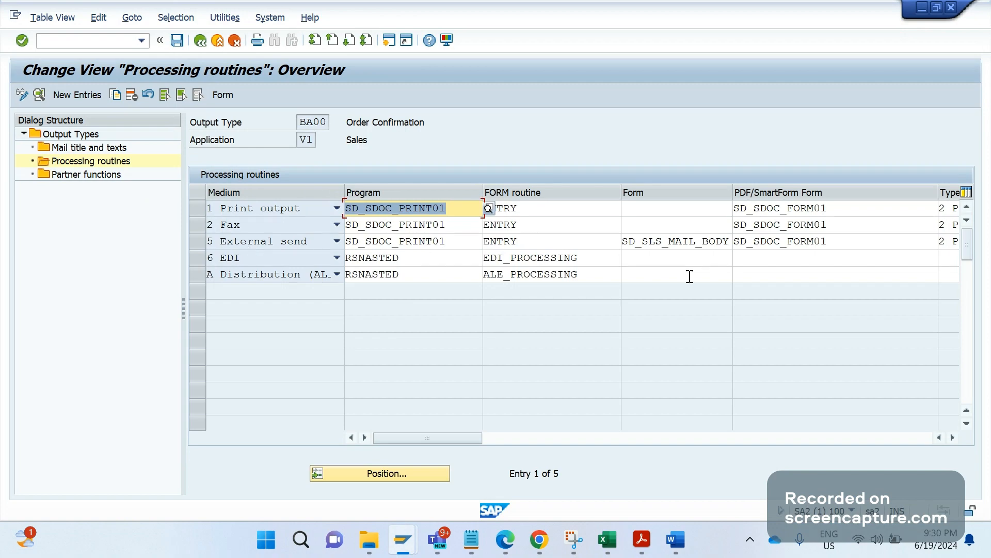
double_click(84, 175)
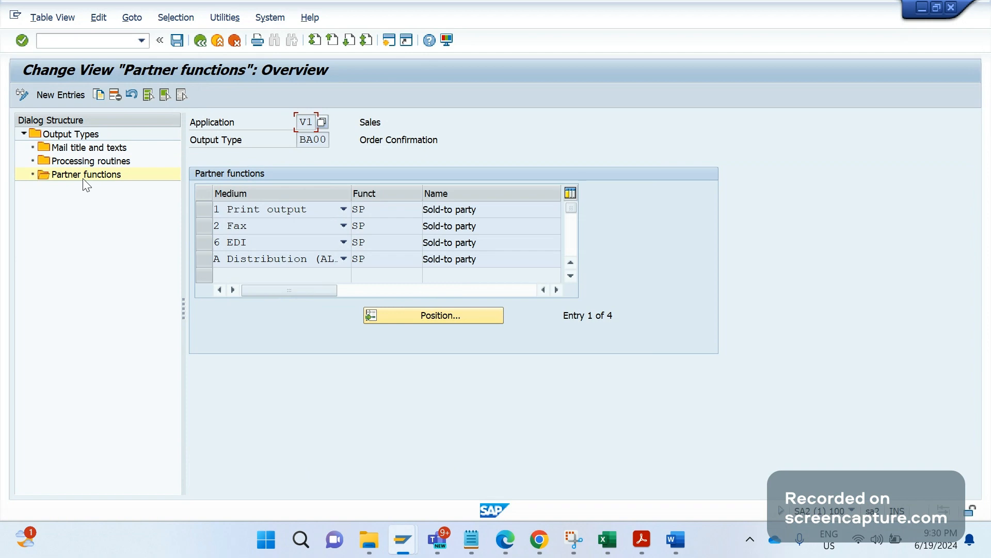
left_click(200, 40)
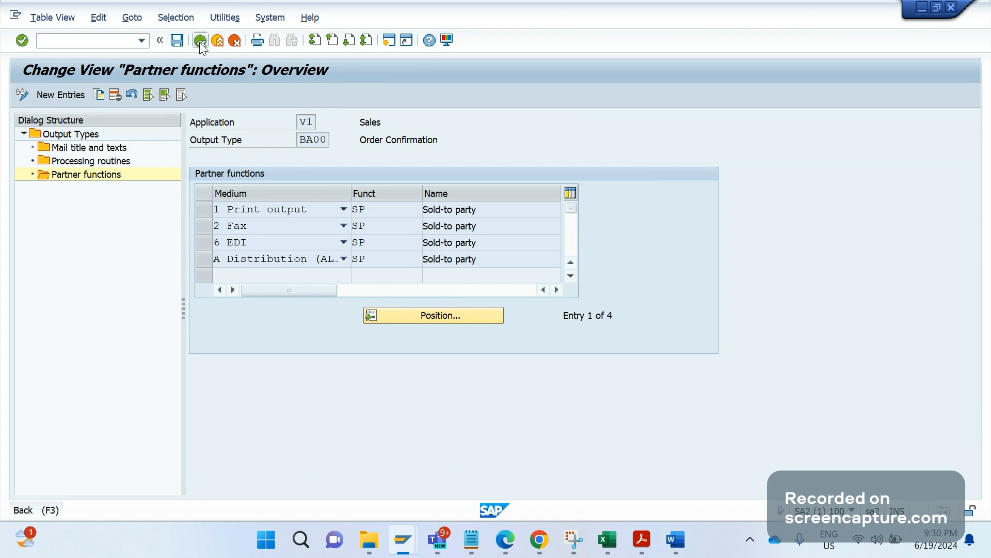
Copy output type BA00 with all its dependent entries as ZA00, keeping the name Order Confirmation
left_click(205, 261)
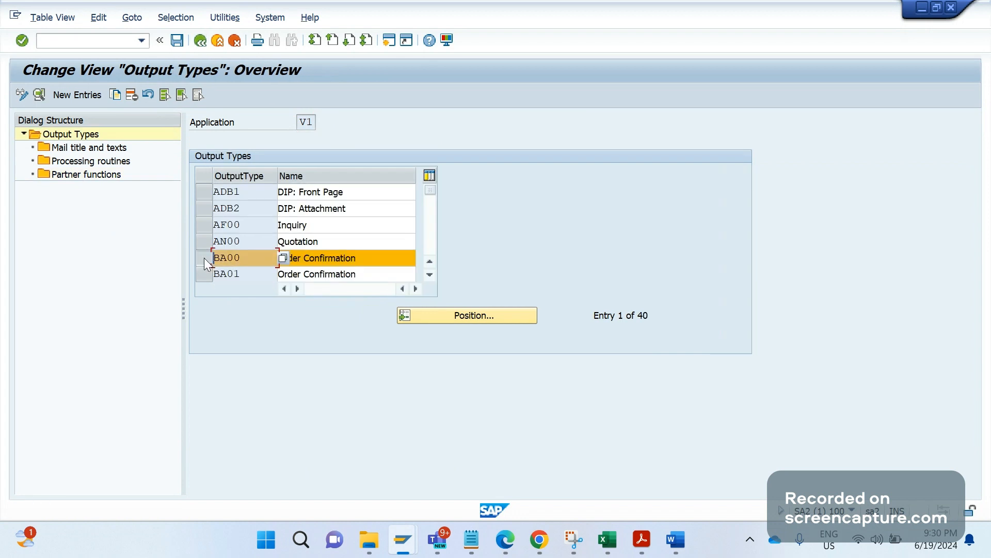
left_click(116, 95)
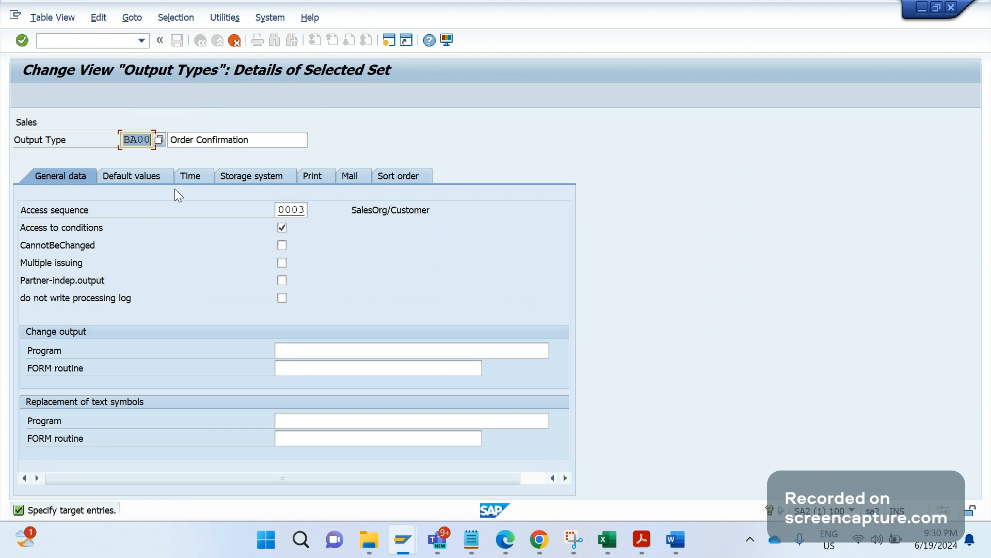
left_click(129, 138)
left_click(172, 140)
type("Cu")
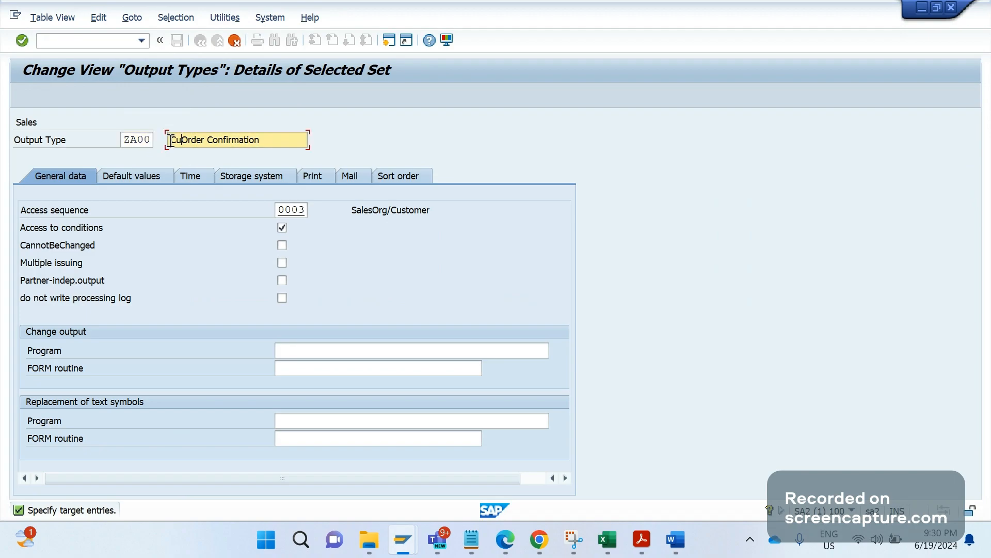
key("BackSpace")
key("BackSpace")
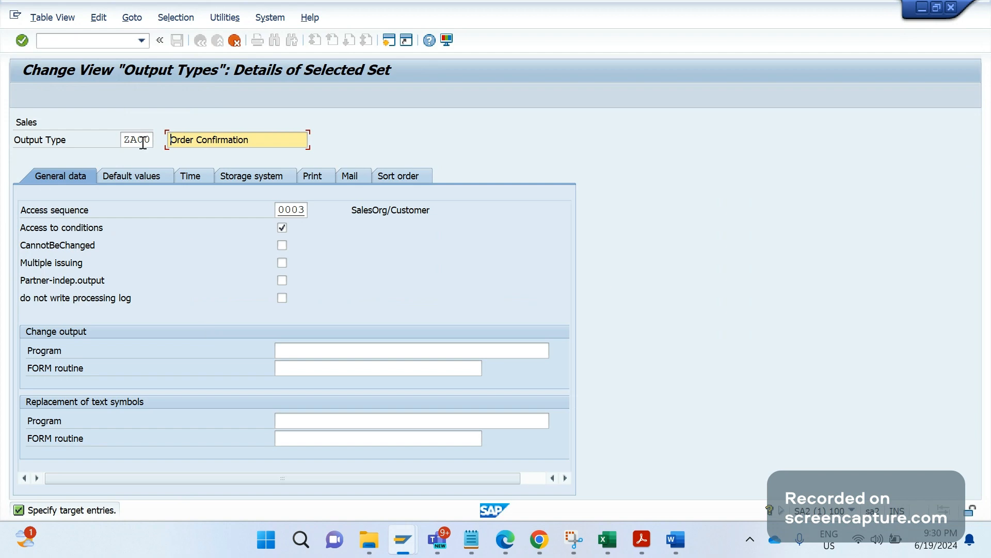
key("Return")
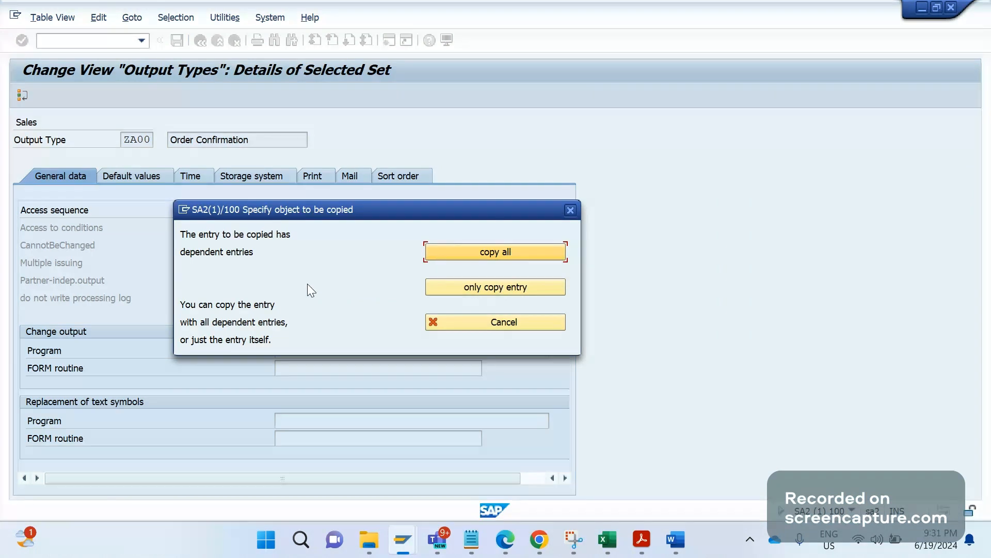
left_click(479, 256)
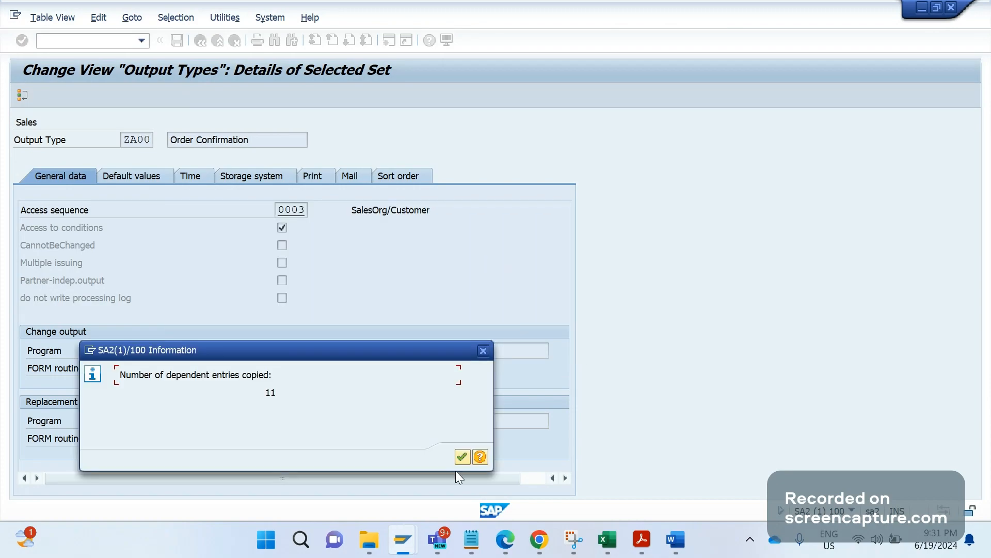
left_click(462, 456)
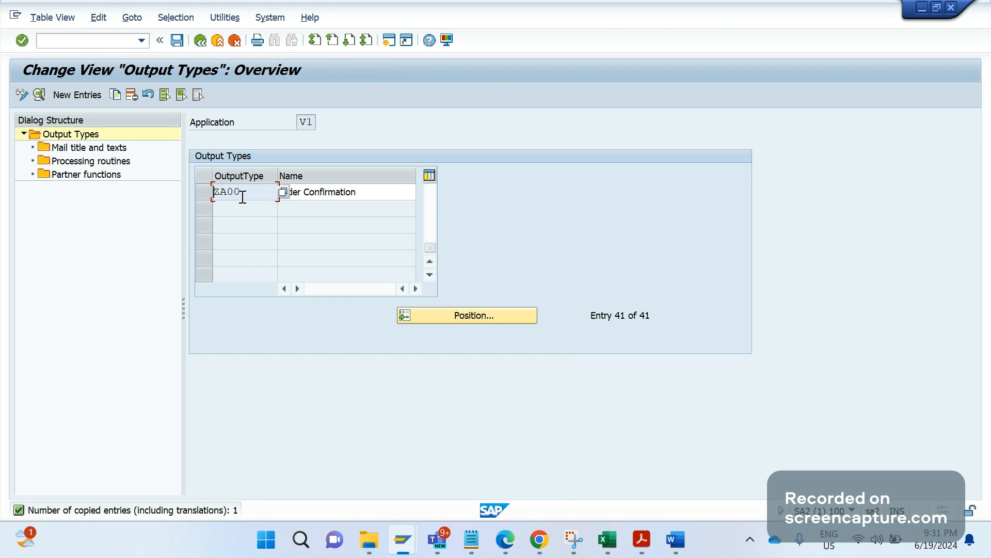
Save the copied output type and create a customizing request with the short description "New custom output type creation"
left_click(197, 94)
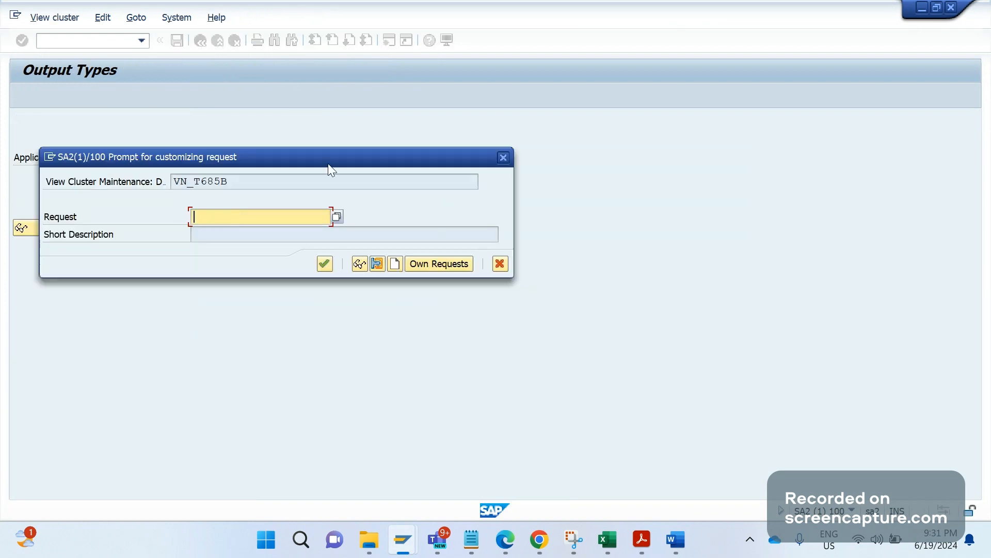
left_click_drag(327, 164, 383, 312)
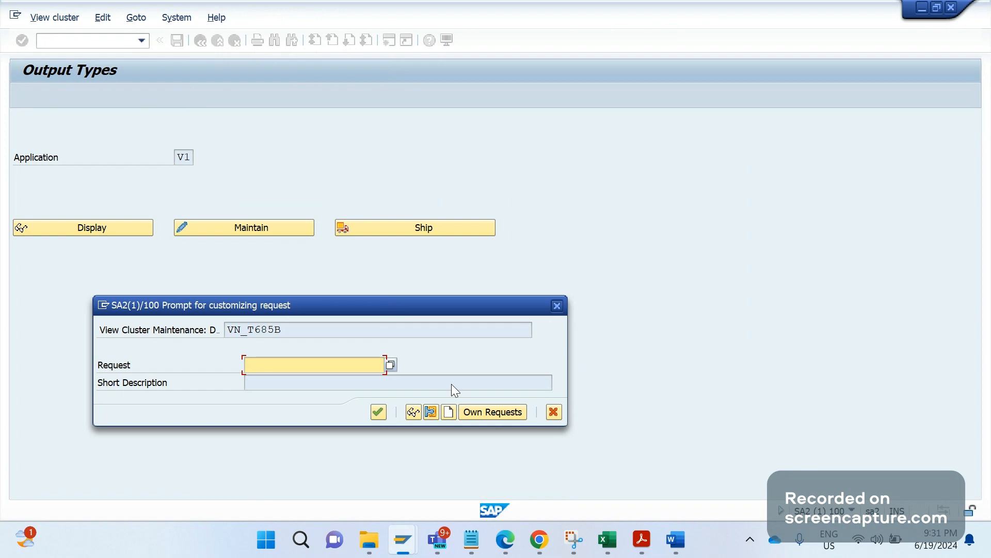
left_click(470, 418)
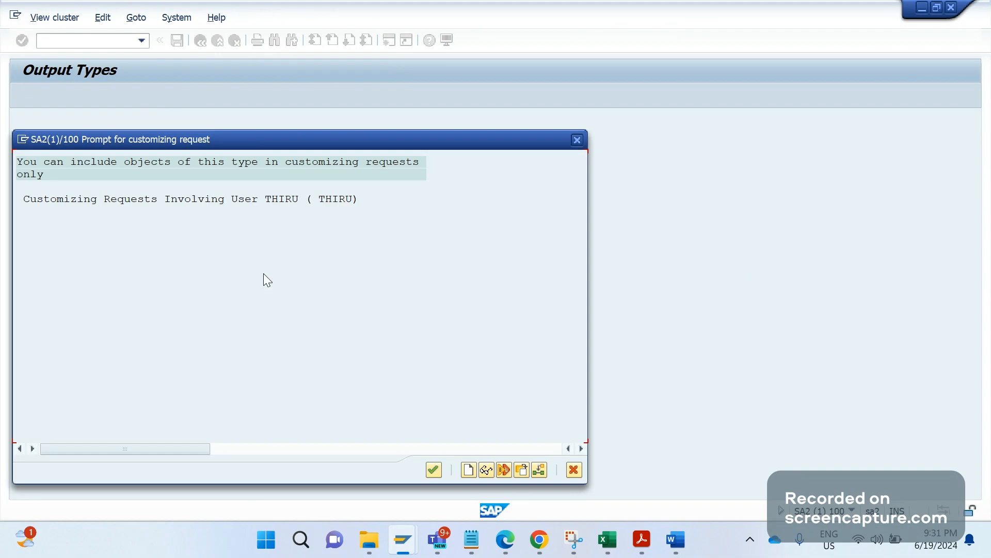
left_click(468, 470)
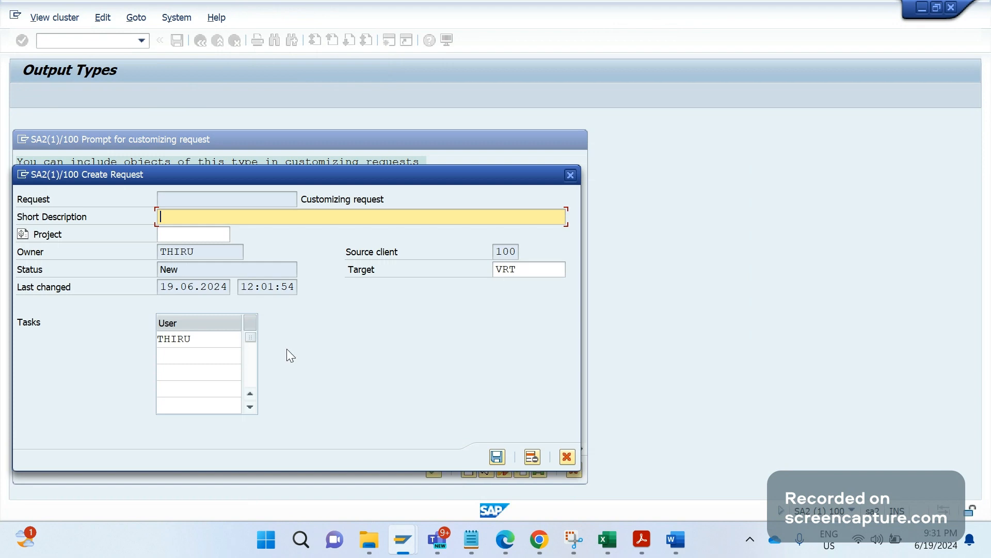
type("New costom output types")
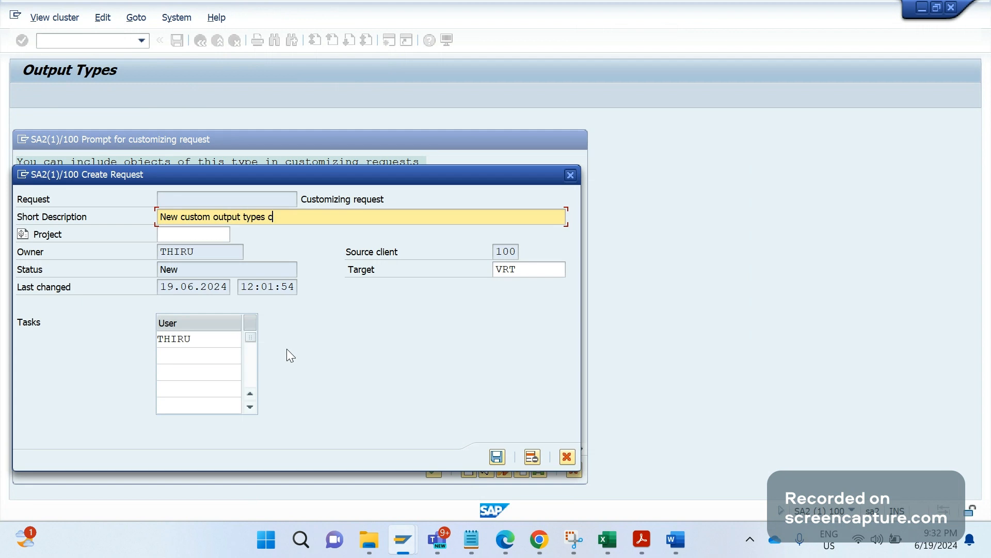
key("BackSpace")
type("creation")
left_click(497, 458)
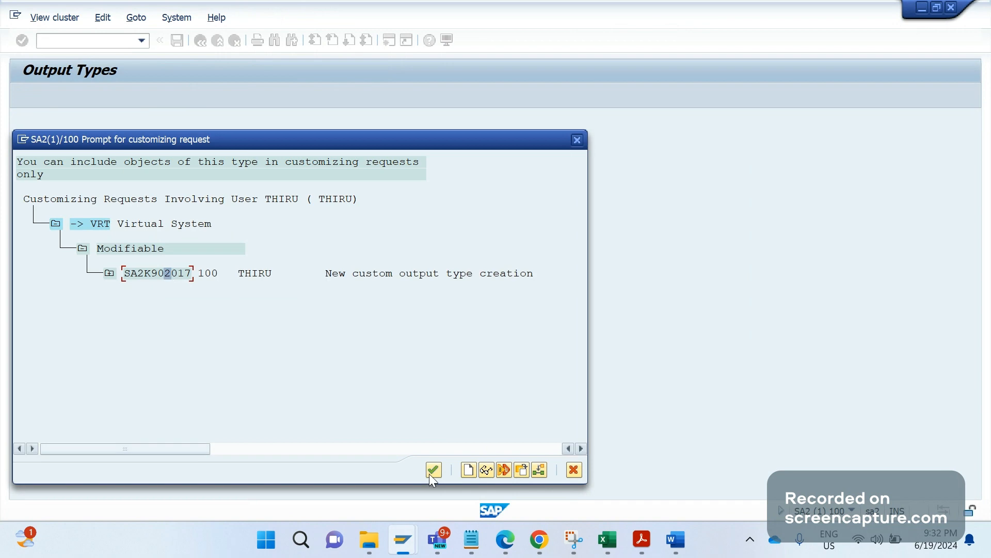
Record the output type ZA00 and its SAPscript texts in the new customizing request
left_click(430, 473)
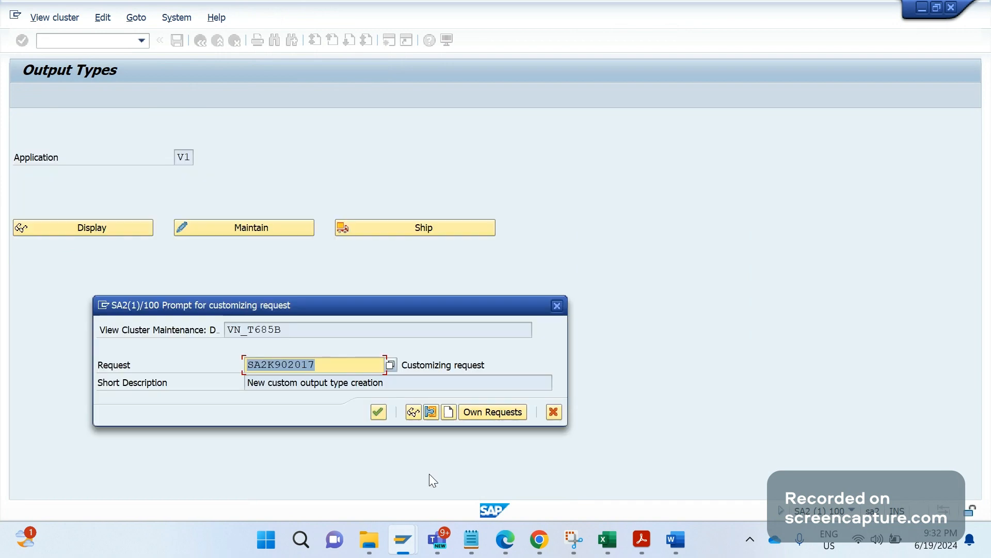
left_click(379, 412)
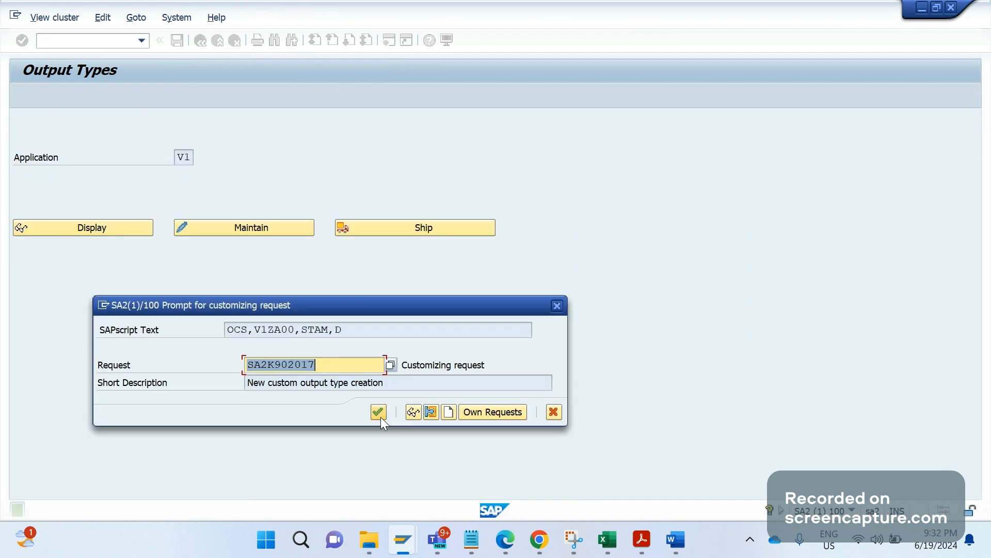
left_click(379, 412)
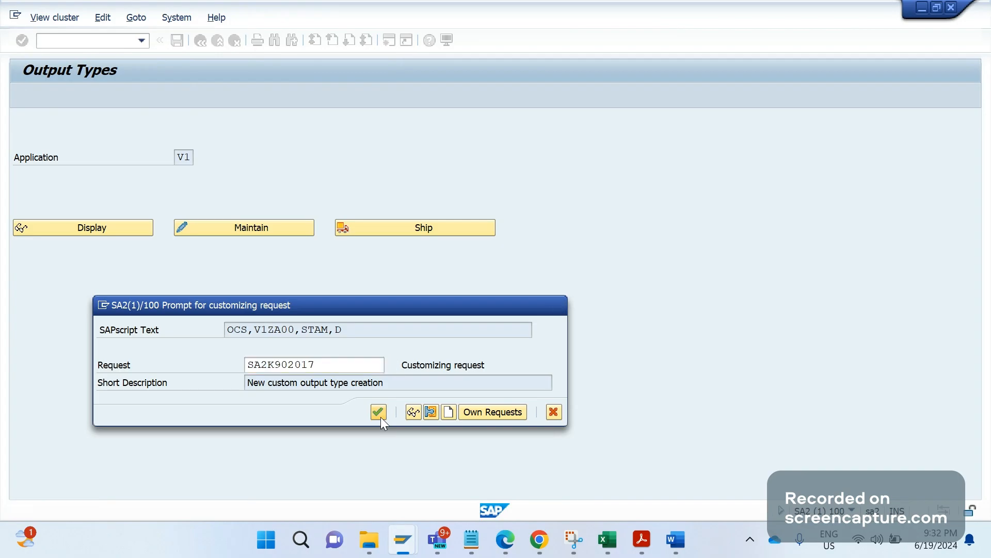
left_click(382, 417)
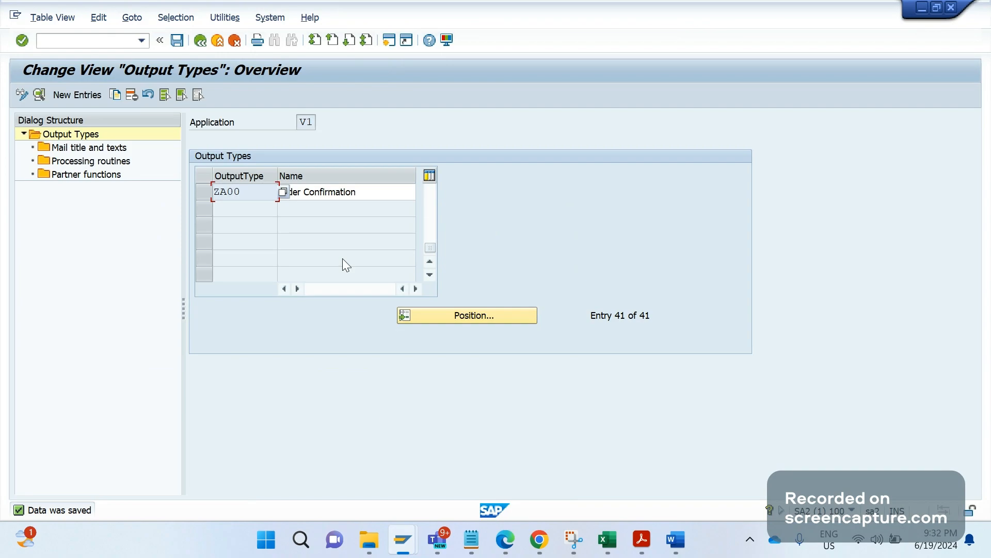
Return to the application list, reopen the output types of application V1 (Sales) and position the list at ZA
left_click(204, 45)
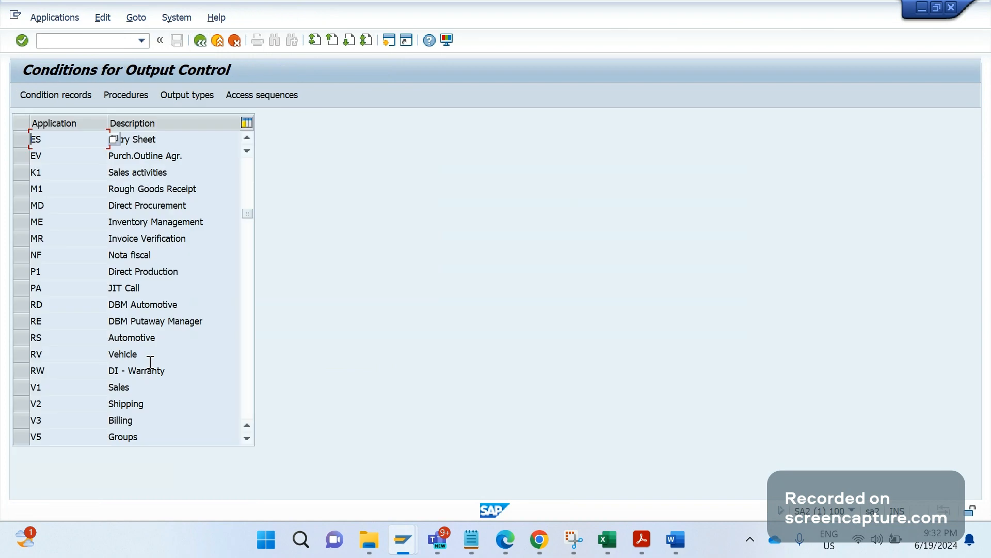
left_click(19, 387)
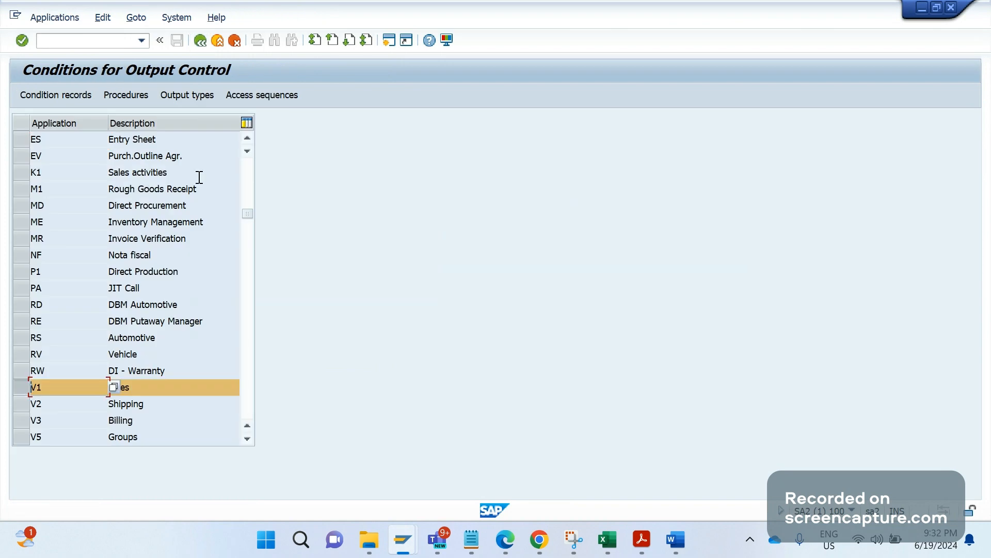
left_click(182, 96)
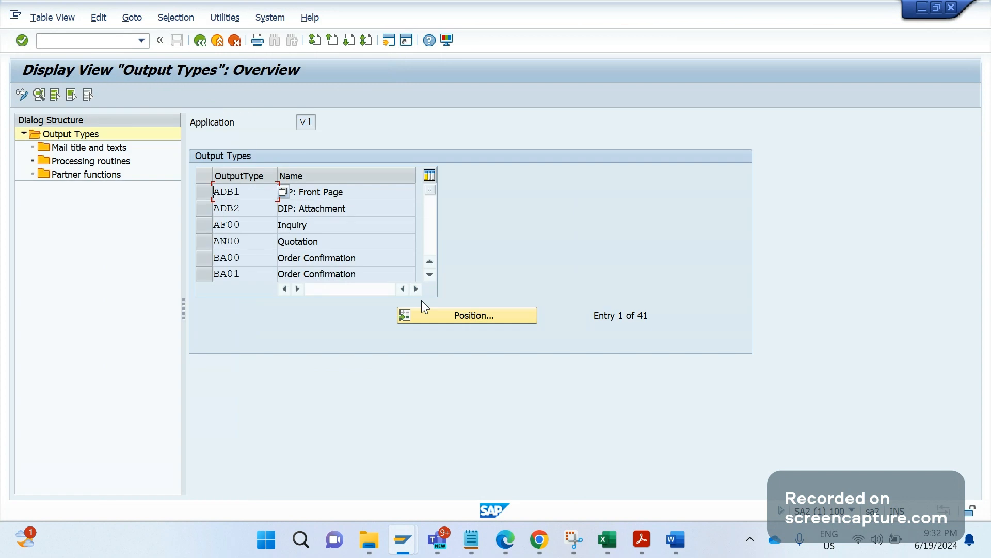
left_click(422, 312)
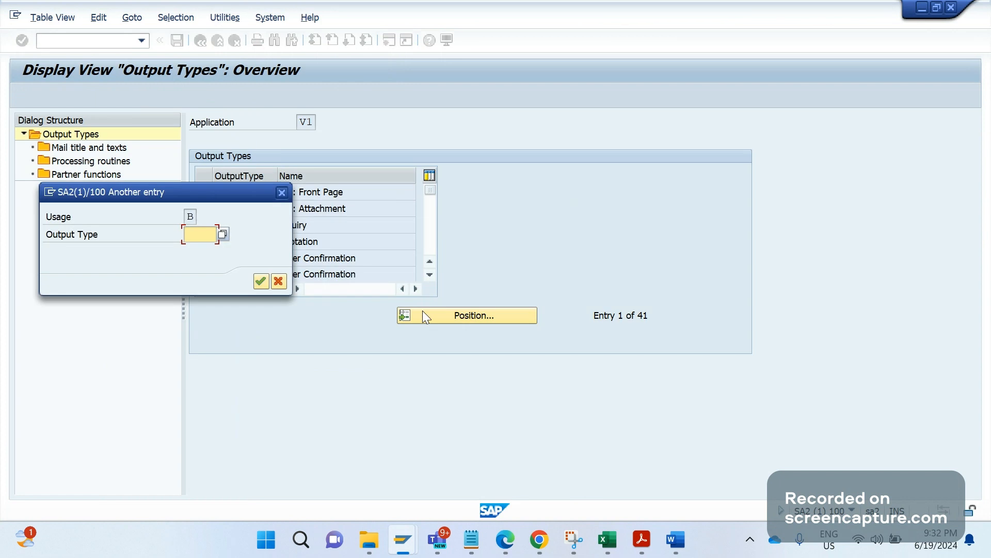
type("ZA")
key("Return")
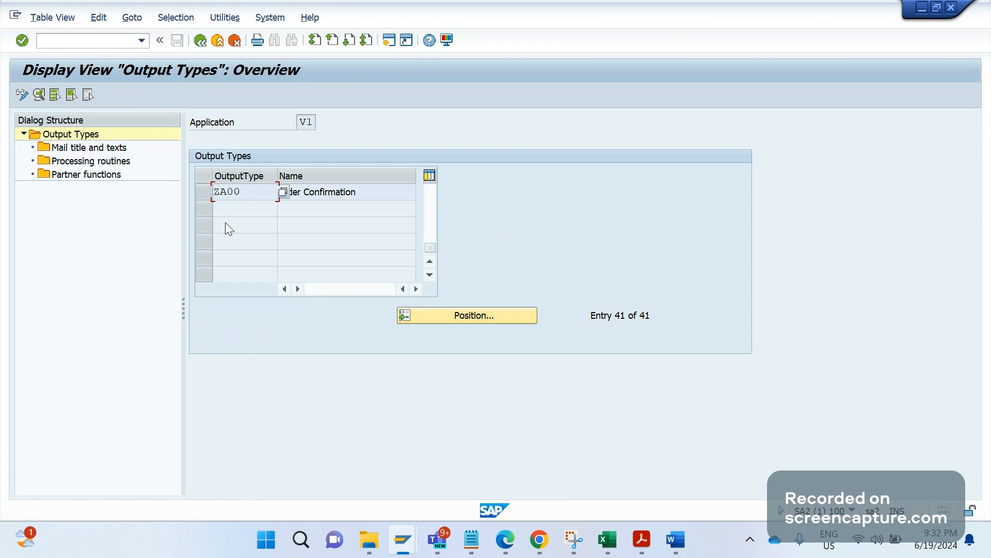
Check the mail titles and texts and the processing routines of output type ZA00
left_click(204, 193)
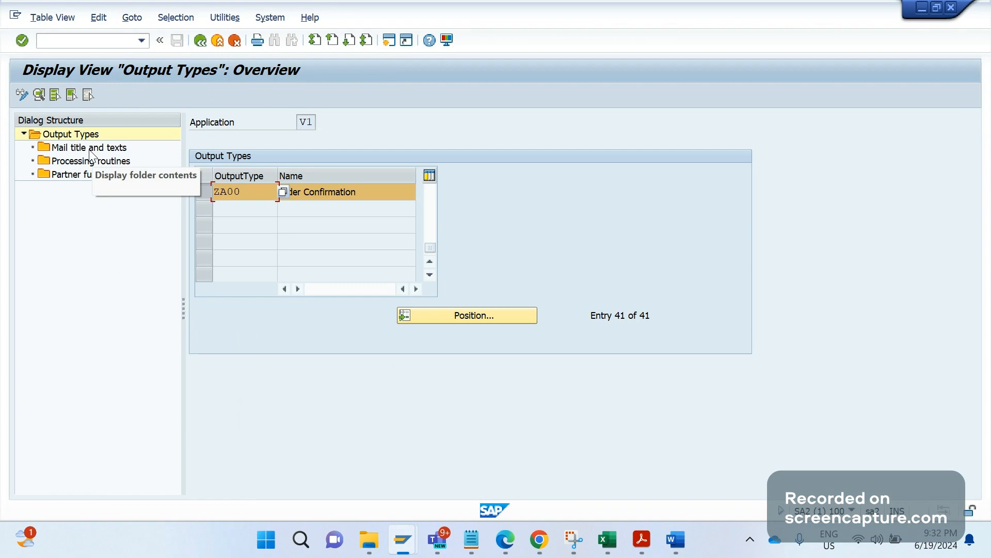
left_click(91, 148)
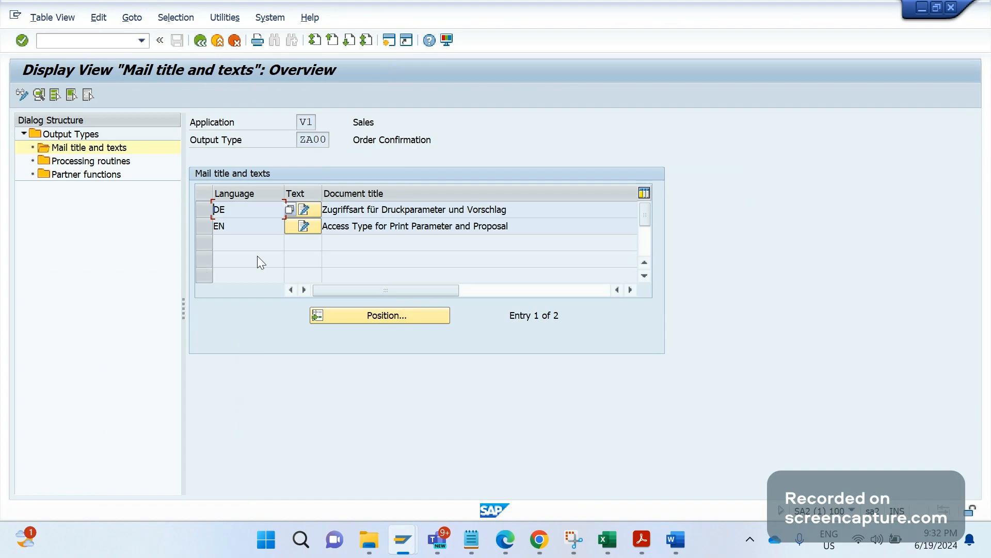
key("Down")
left_click(118, 162)
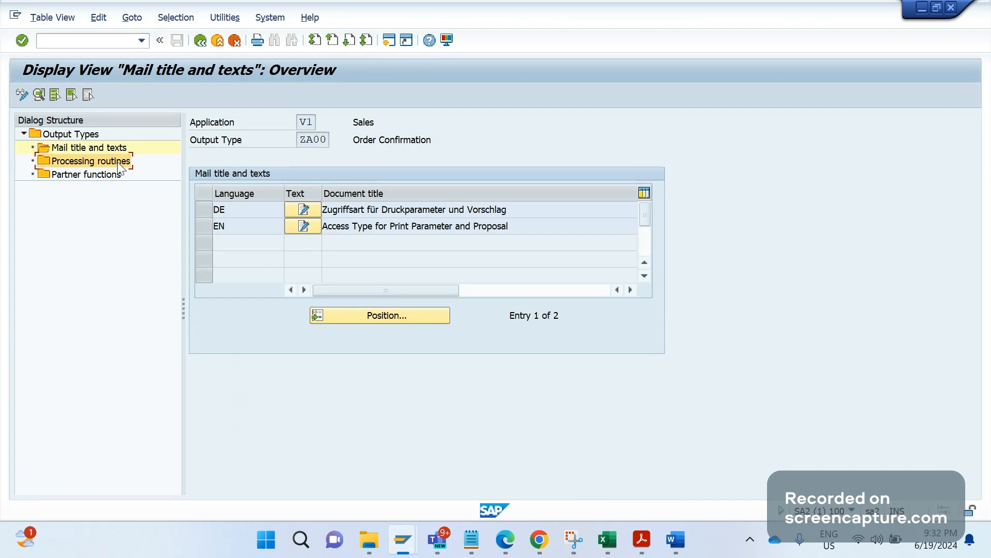
double_click(117, 162)
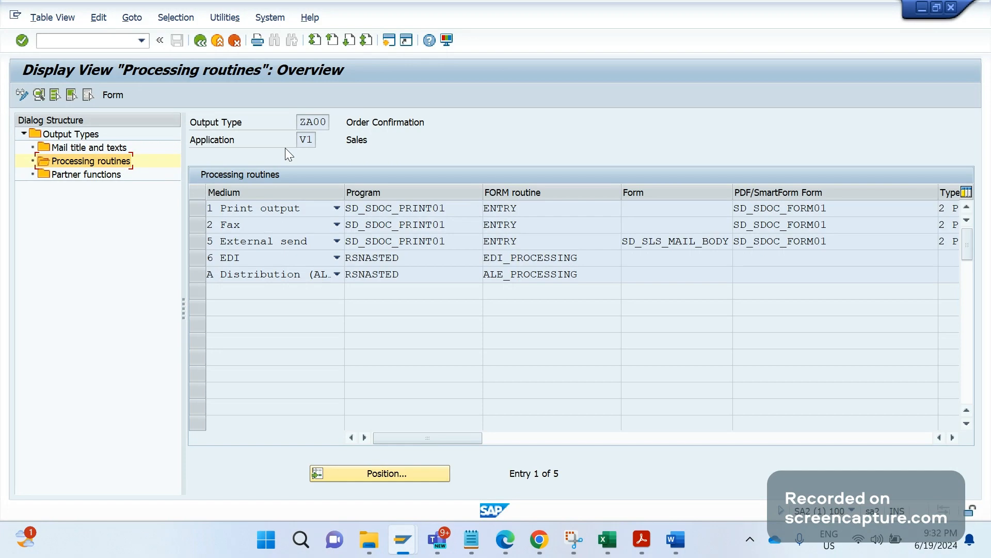
Inspect the general data of output type ZA00 and its access sequence 0003, and return to the output types overview
left_click(205, 44)
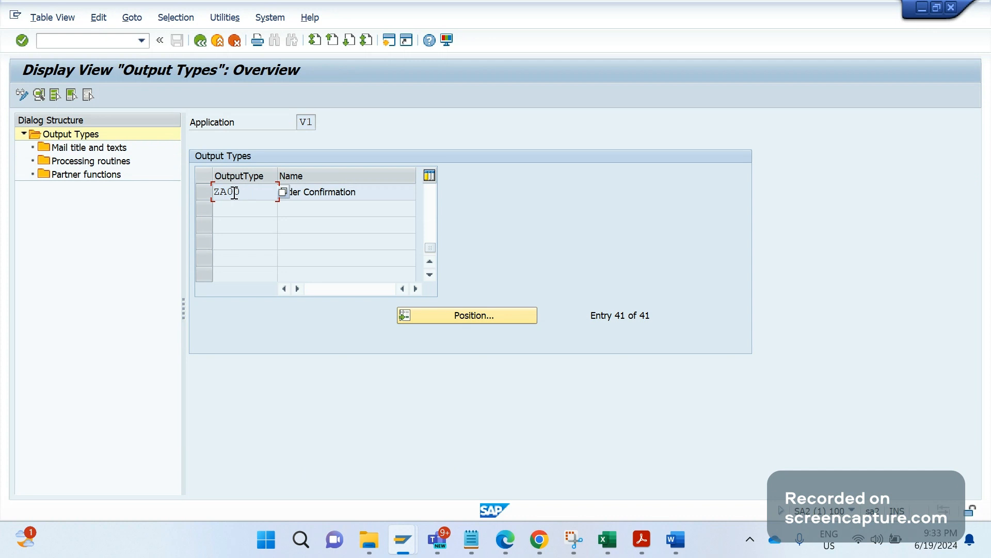
double_click(234, 195)
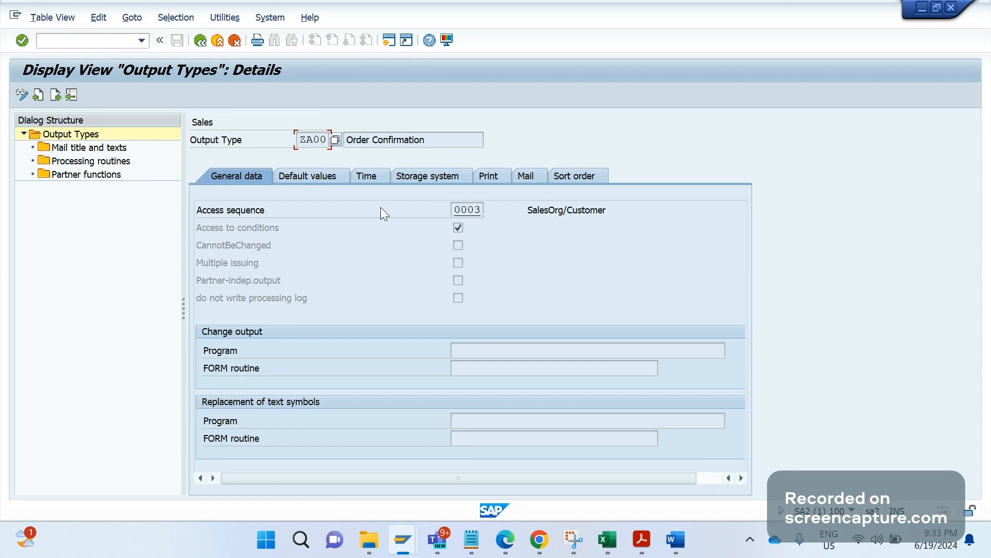
left_click(468, 209)
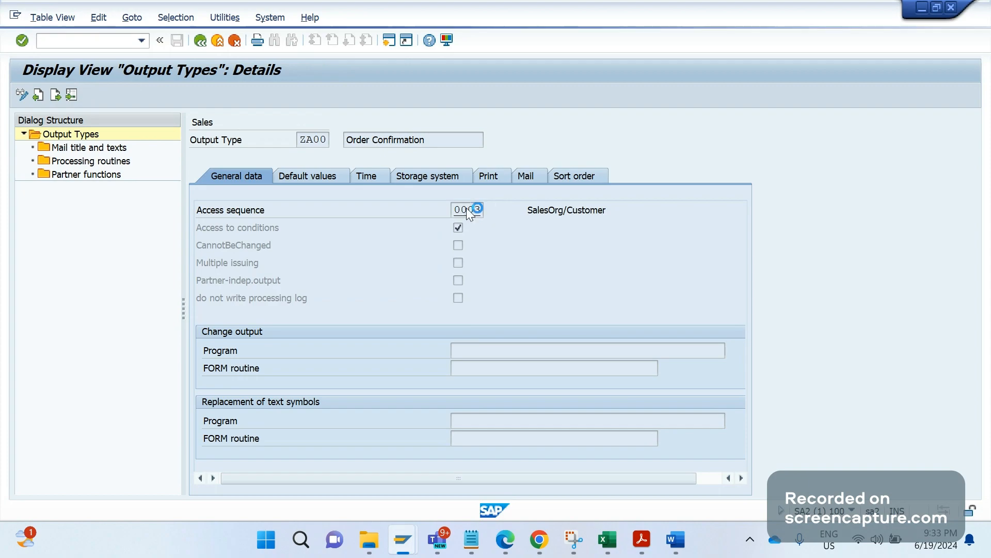
double_click(466, 208)
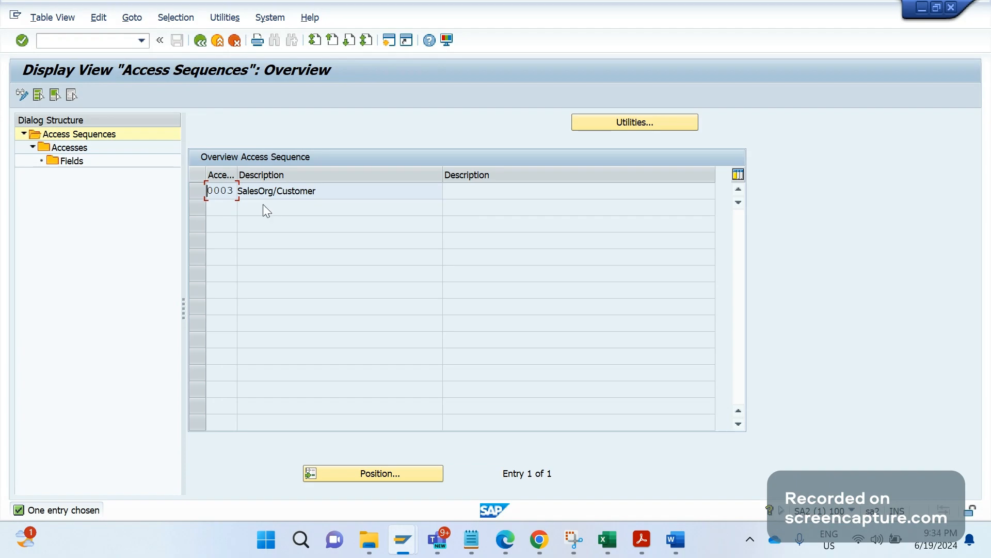
left_click(204, 43)
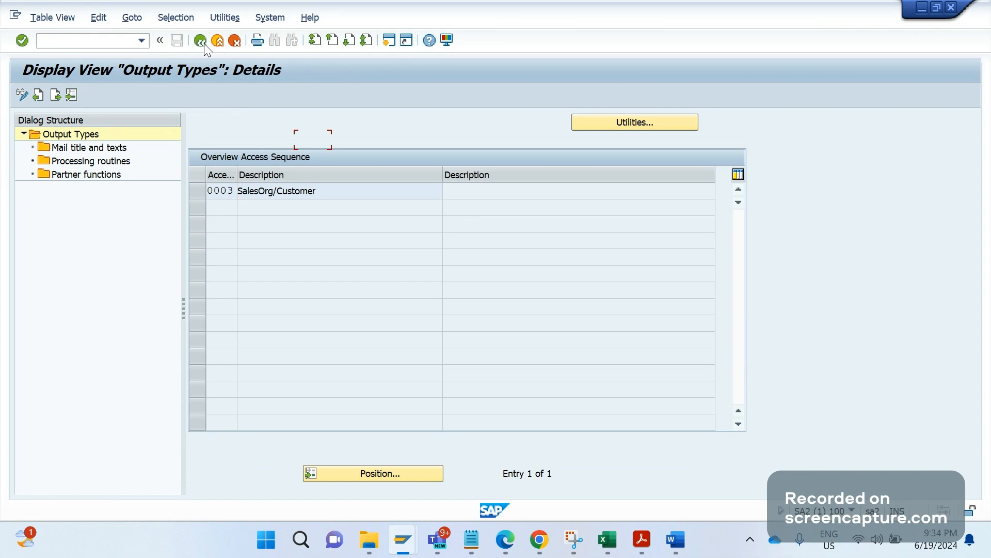
left_click(205, 45)
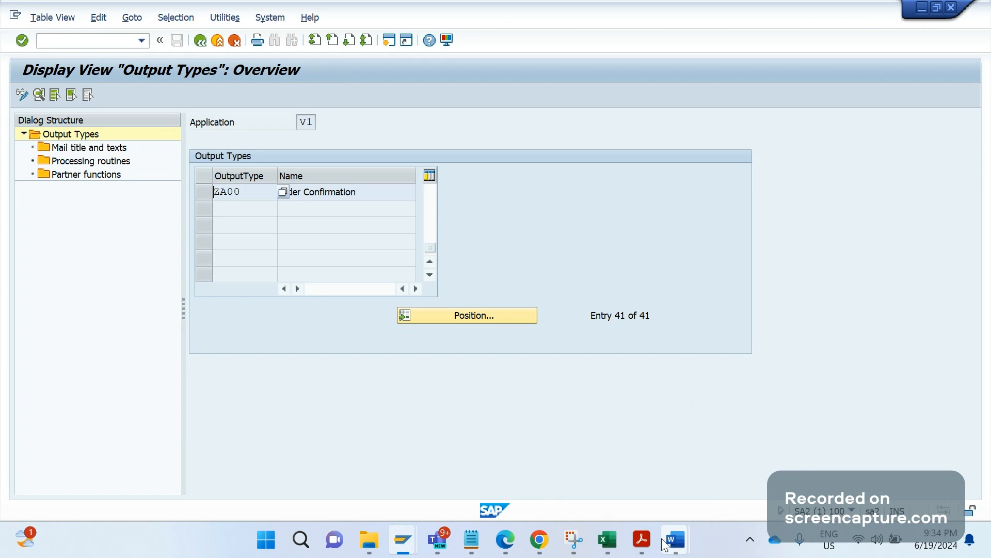
Switch to the SAP SD Enhancements document in Word and enter "Create new condition table, new access sequence" as the second numbered item
left_click(675, 540)
left_click(676, 540)
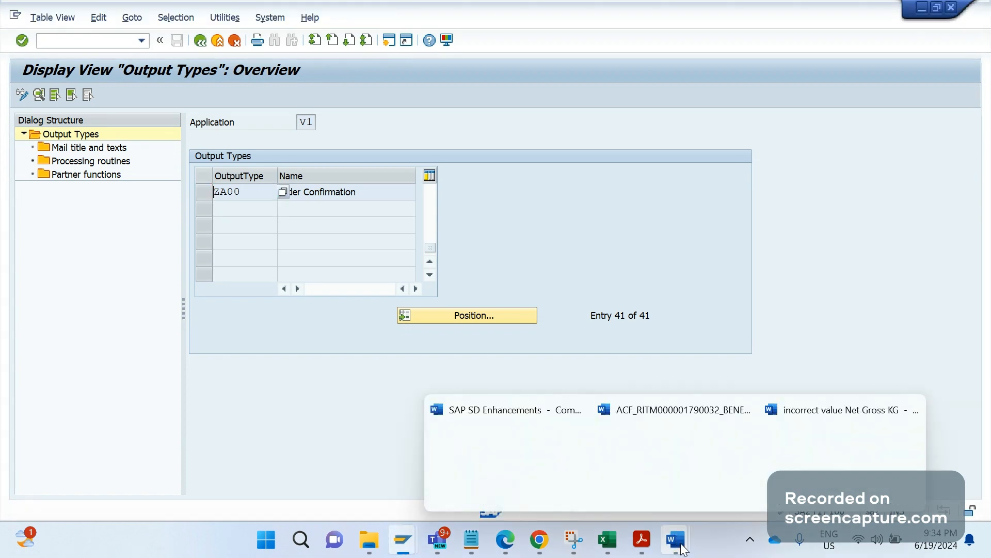
left_click(560, 460)
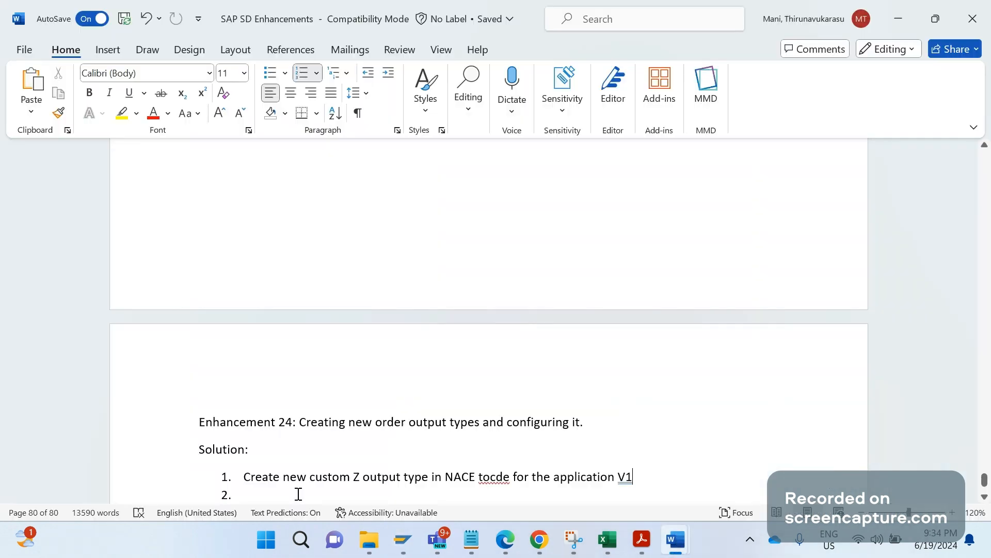
left_click(372, 490)
type("Create new")
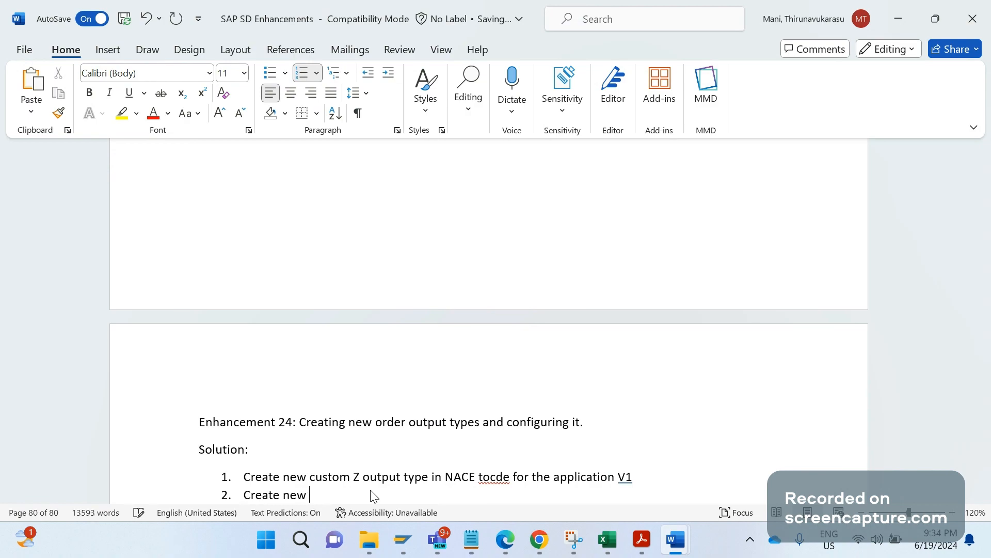
type(" condition table, new access se")
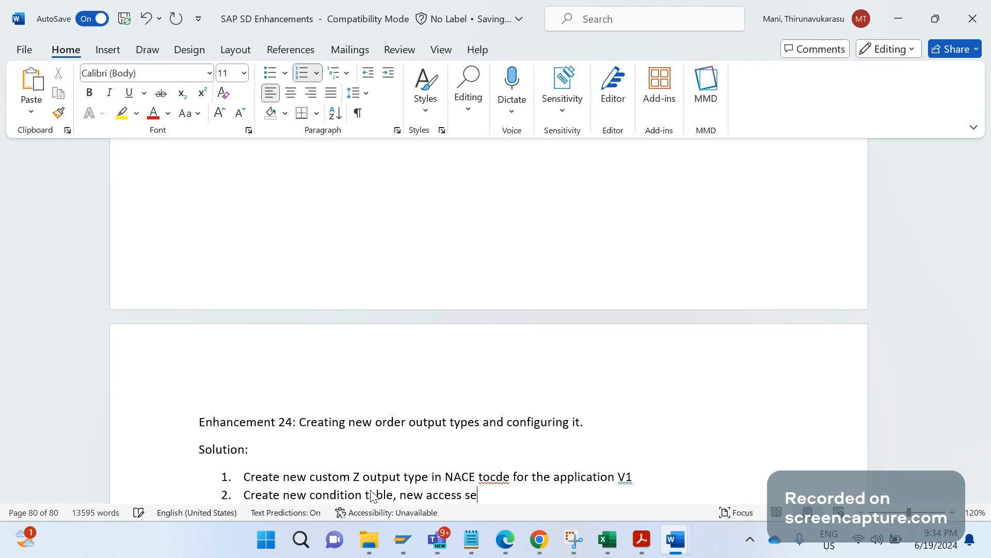
type("quence")
Switch back to SAP and open the condition table maintenance for application V1 (Sales)
key("alt+Tab")
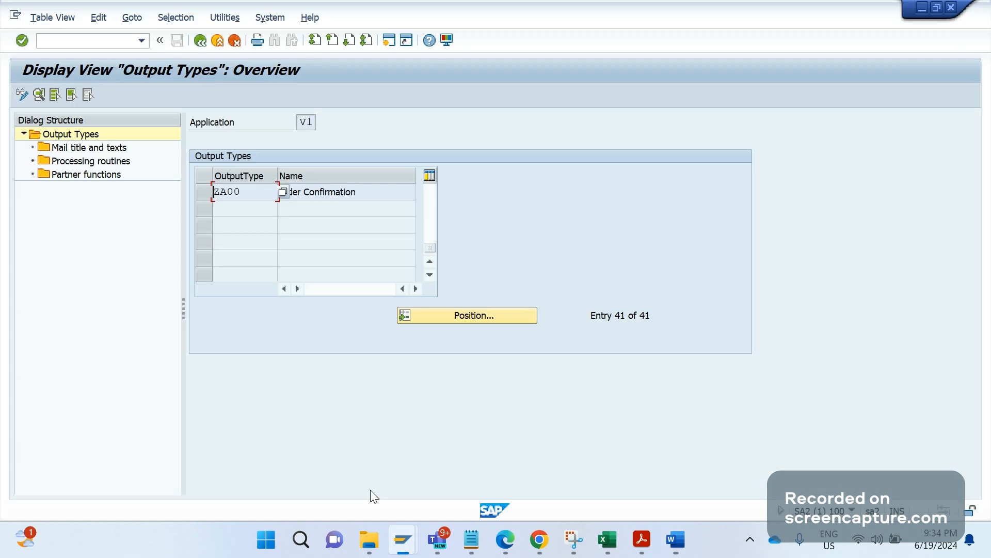
left_click(201, 41)
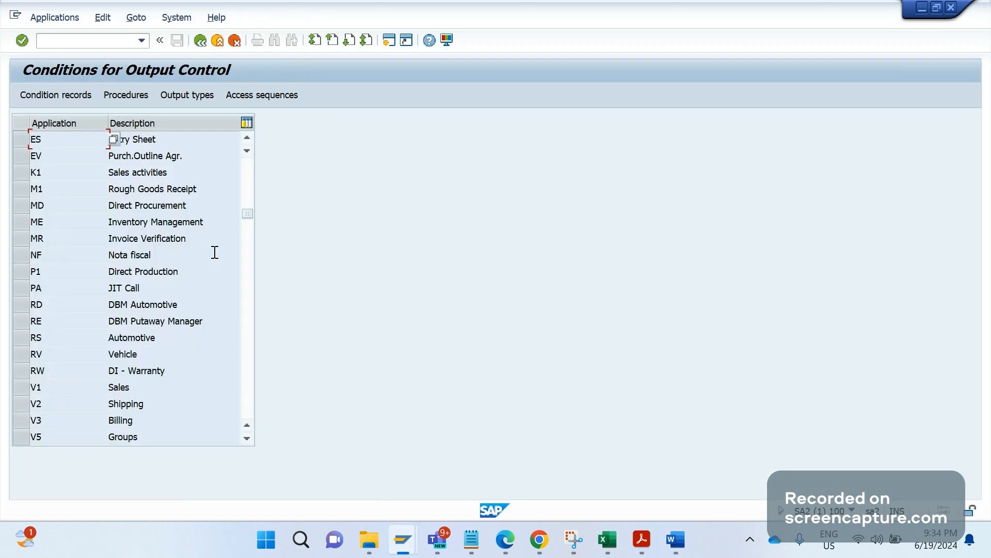
left_click(23, 391)
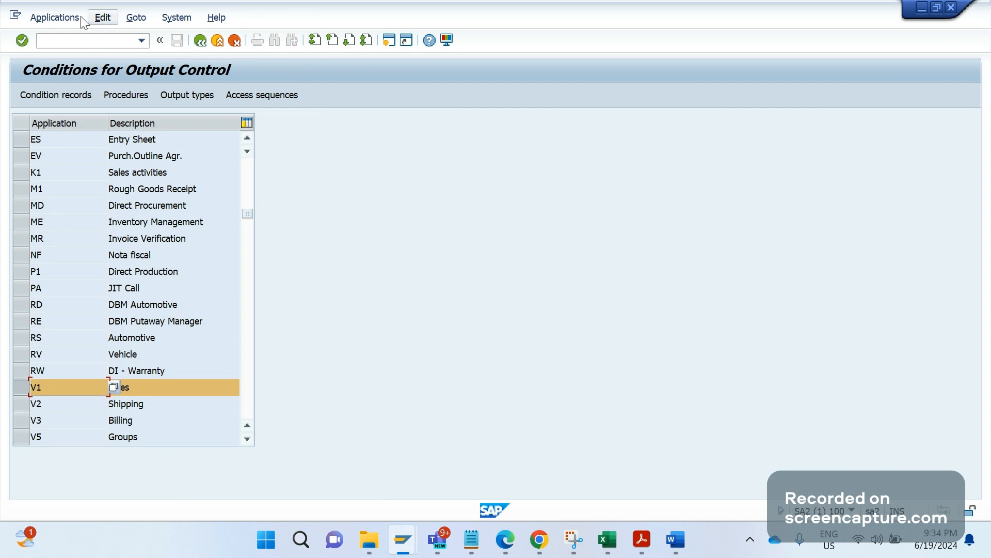
left_click(103, 17)
mouse_move(124, 18)
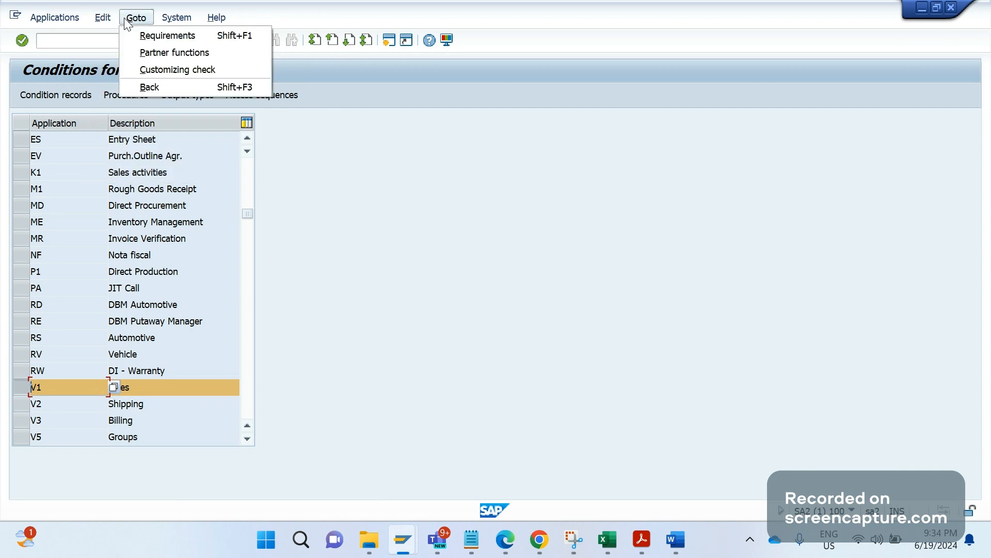
mouse_move(158, 20)
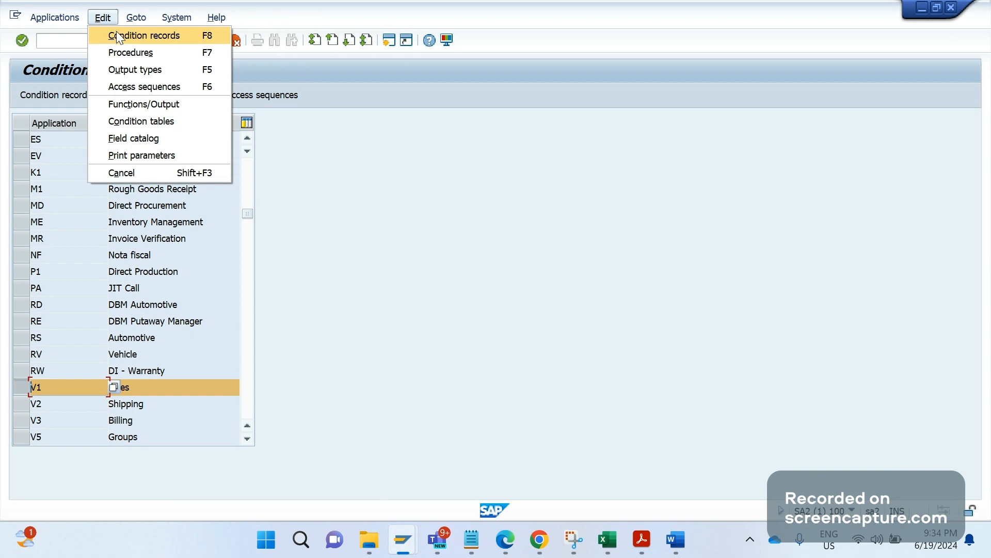
left_click(141, 126)
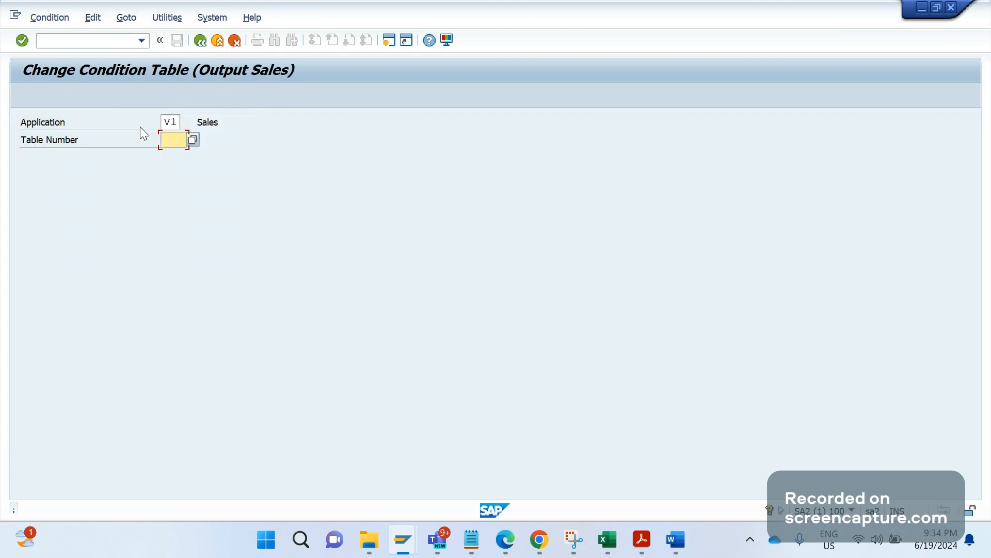
Leave the condition table maintenance and open the access sequences of application V1 (Sales)
key("Return")
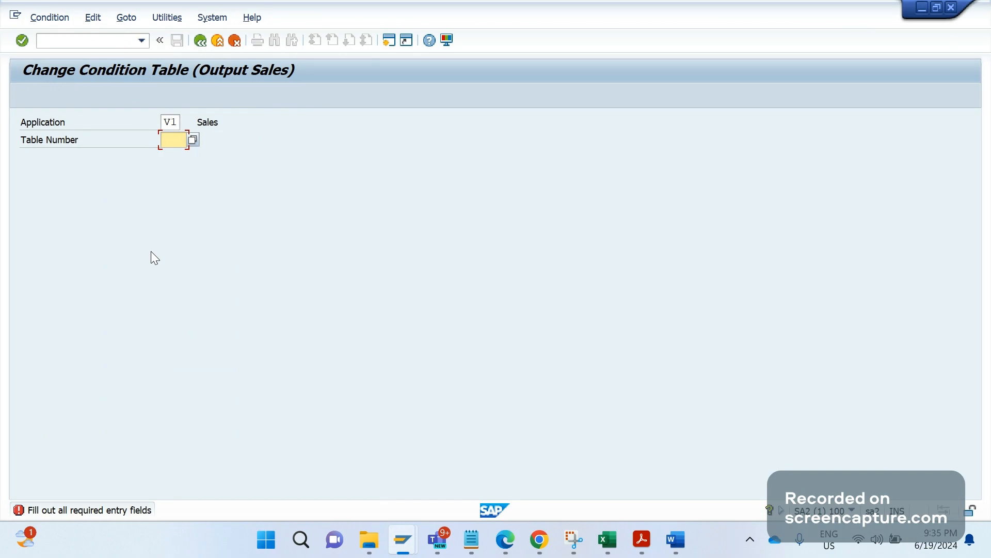
left_click(218, 92)
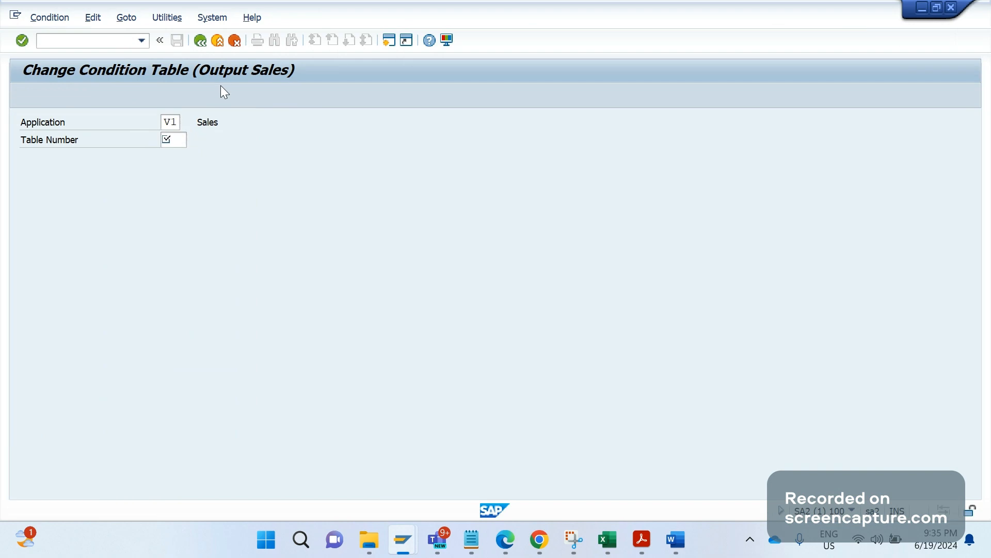
key("F3")
left_click(22, 391)
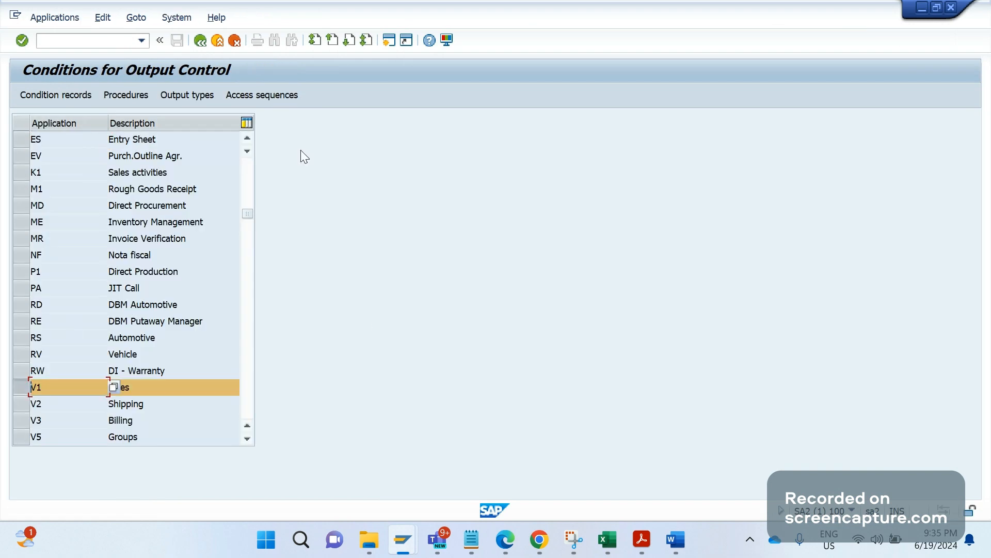
left_click(253, 99)
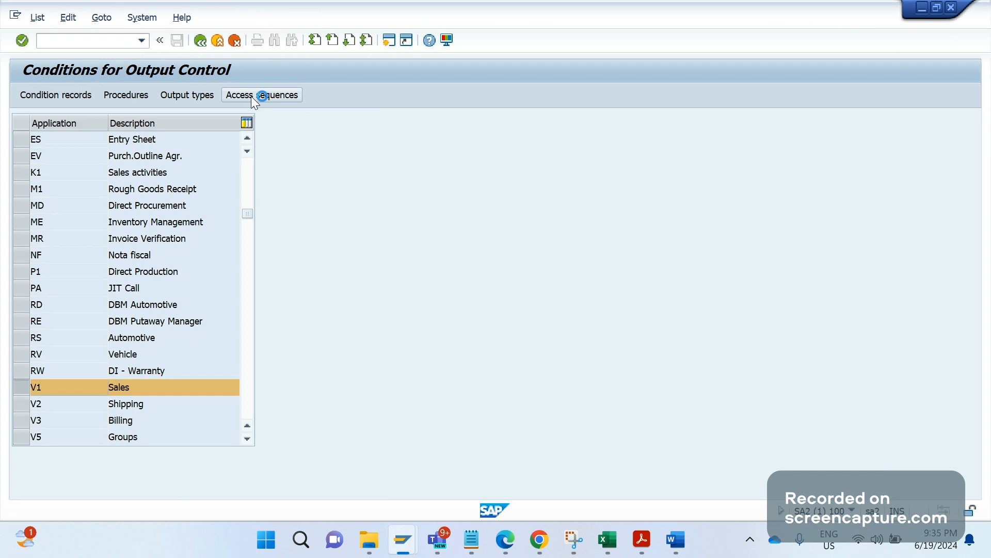
key("Return")
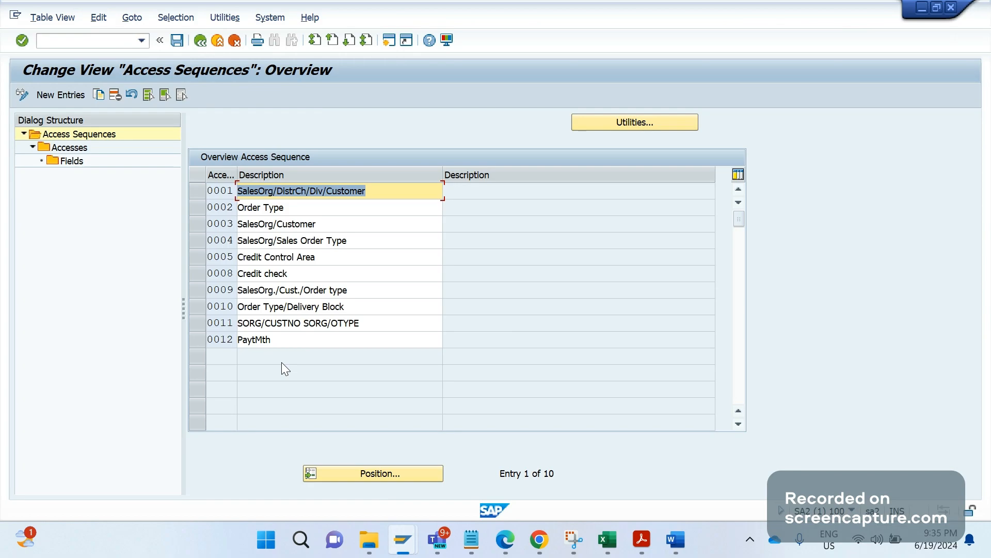
Copy access sequence 0003 (SalesOrg/Customer) to Z003 with all dependent entries
left_click(203, 230)
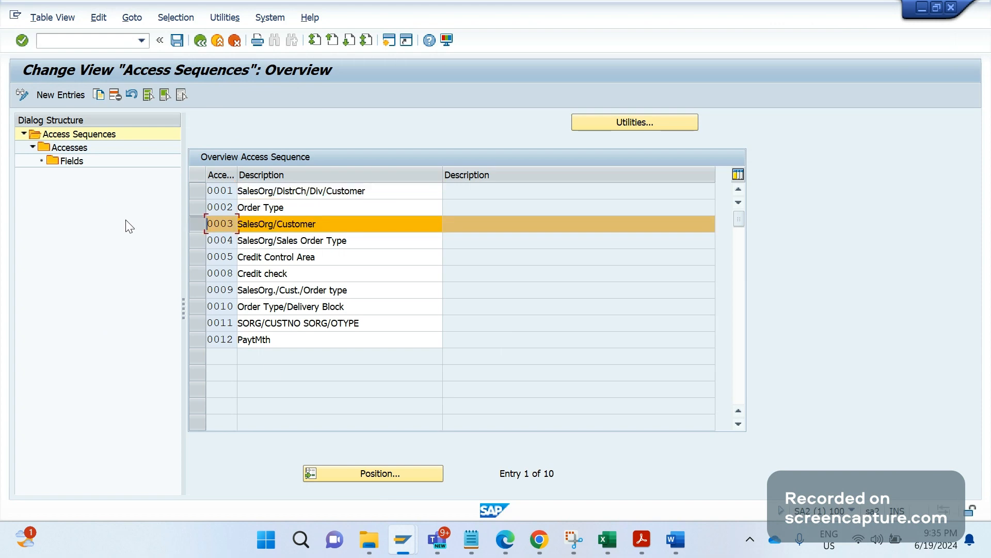
left_click(98, 95)
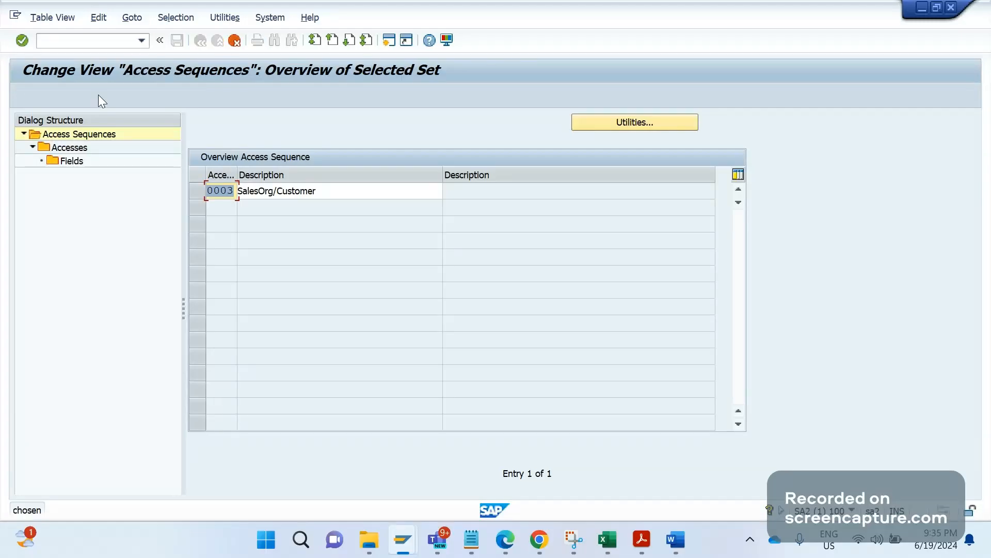
left_click(231, 191)
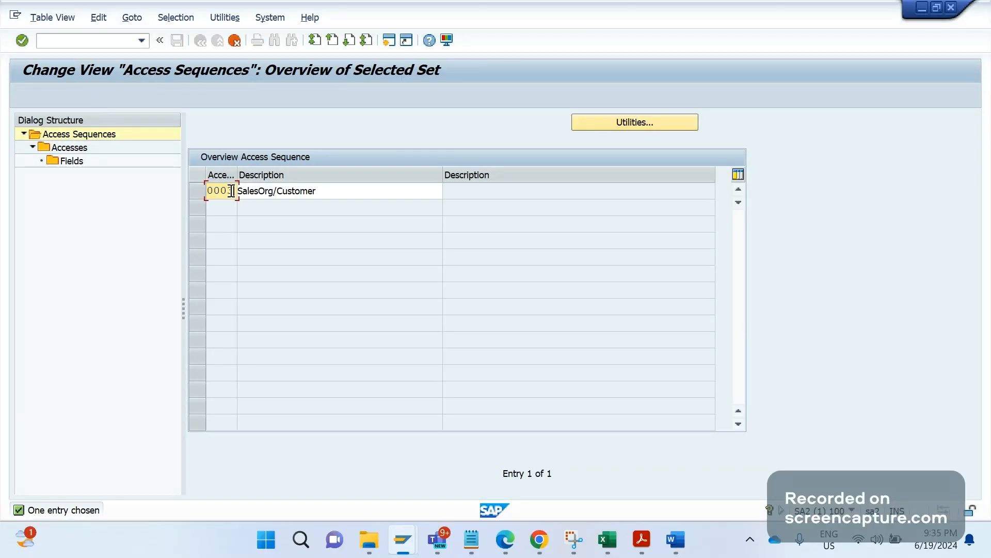
double_click(230, 191)
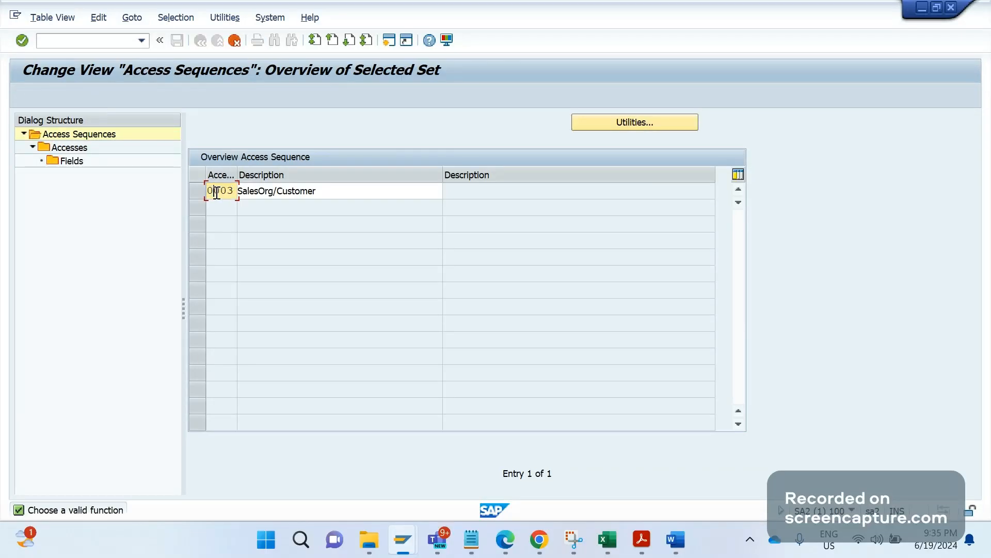
type("Z")
key("Return")
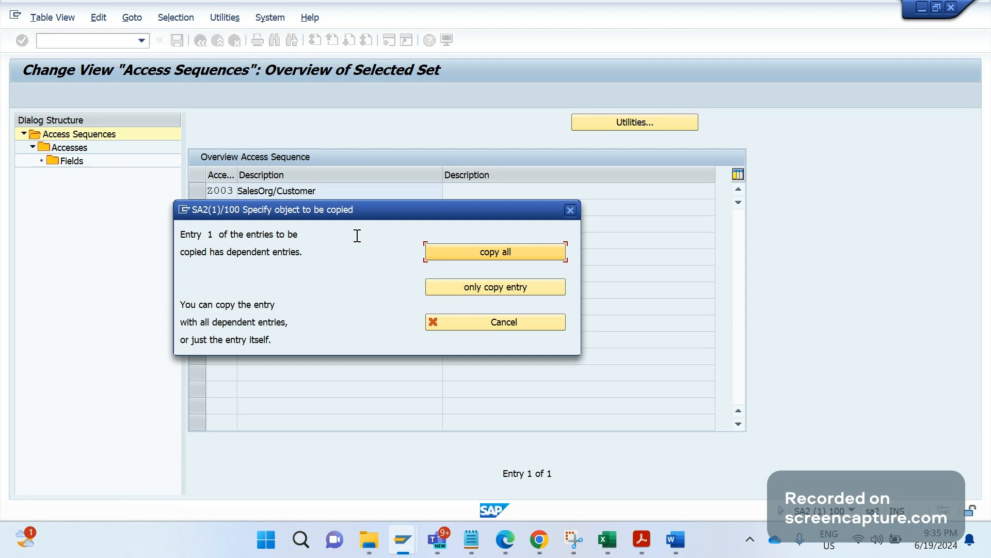
left_click(475, 258)
left_click(436, 393)
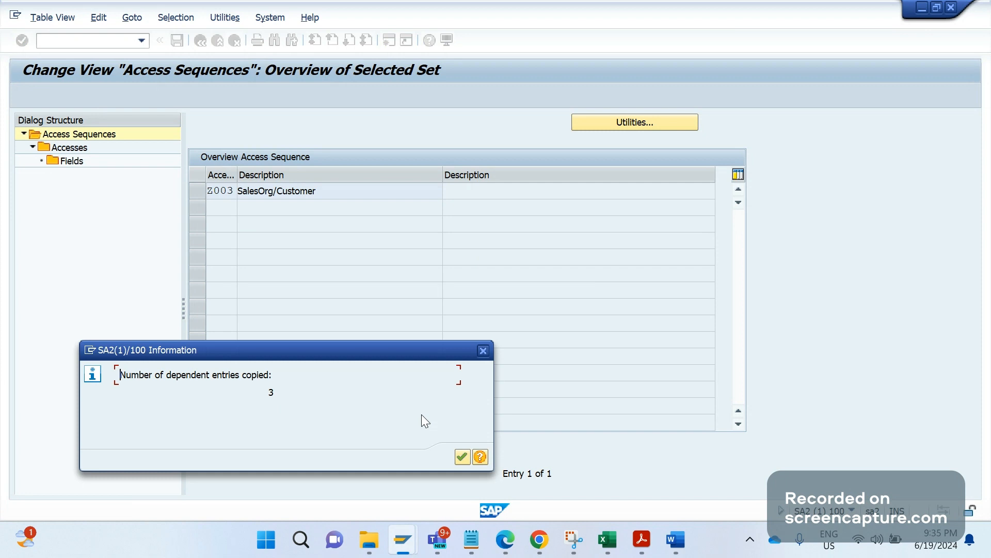
left_click(462, 458)
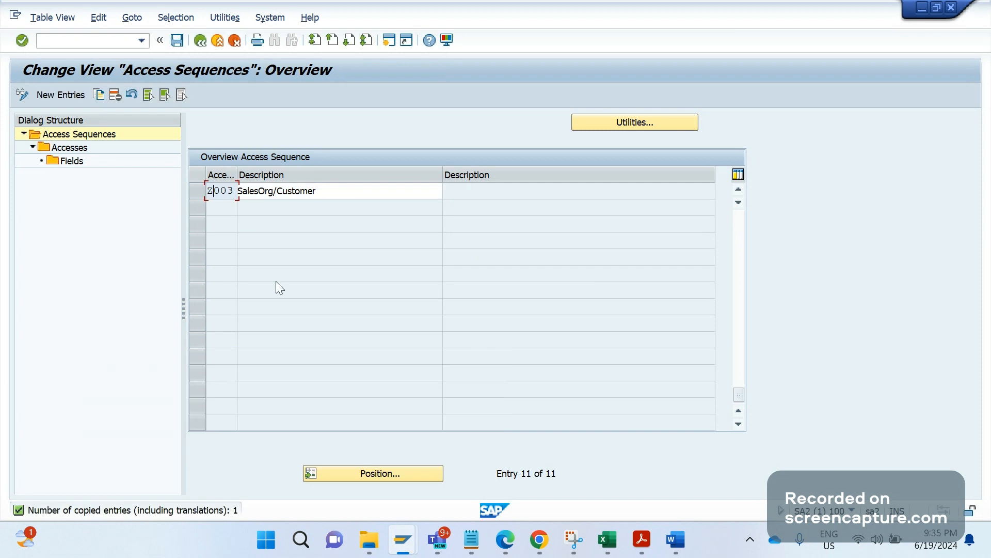
Save the new access sequence in a new workbench request with the short description "WORKBENCH TR"
left_click(177, 40)
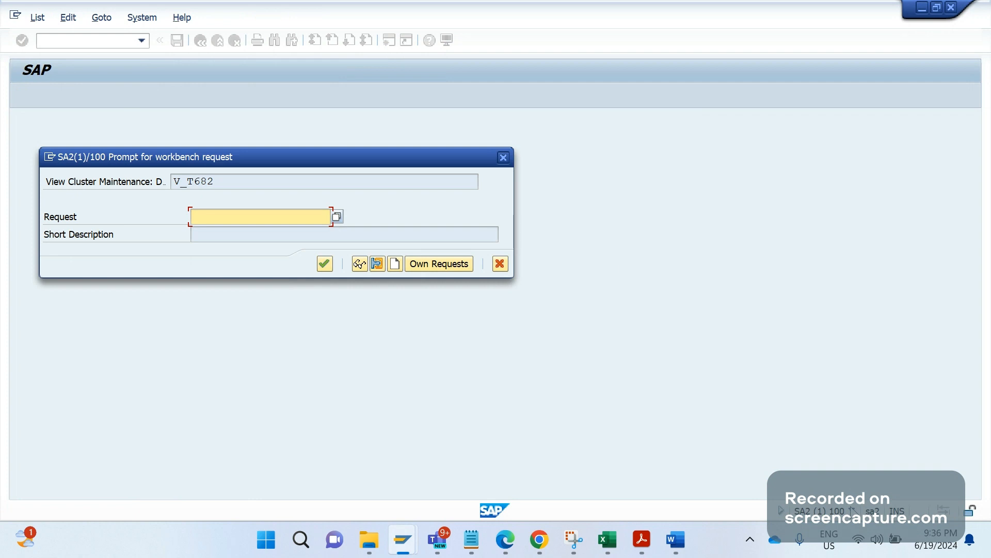
left_click(432, 265)
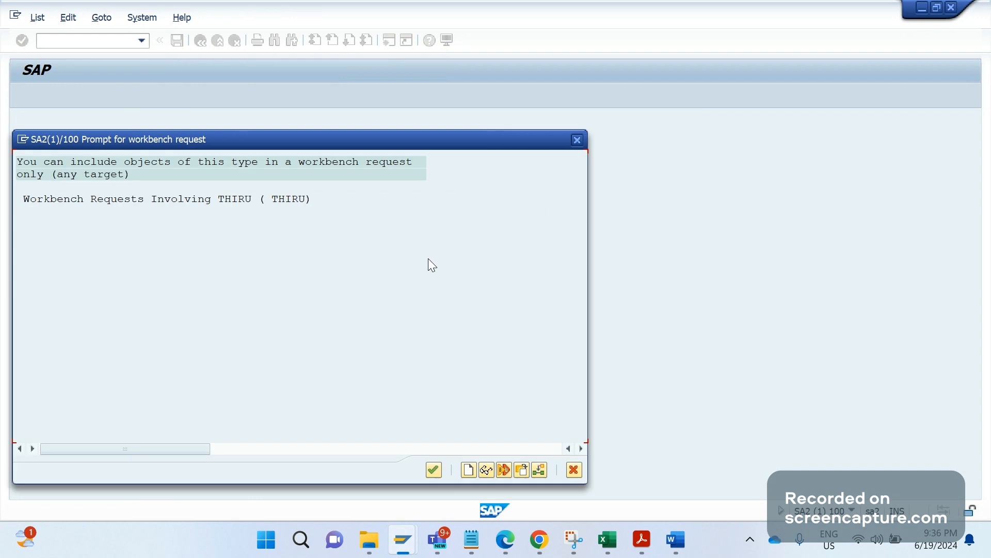
left_click(470, 470)
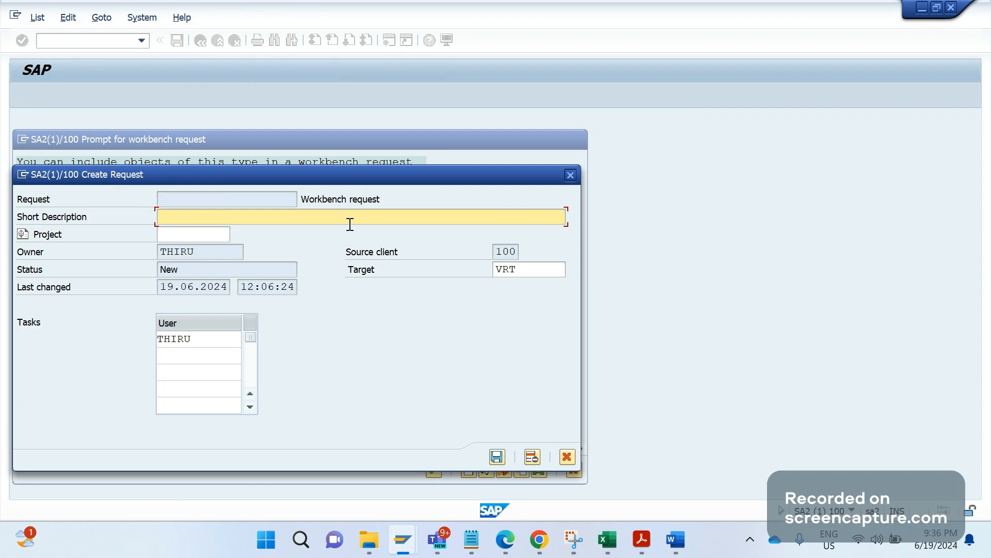
type("WORKBN")
key("BackSpace")
type("ENCH TR")
left_click(497, 457)
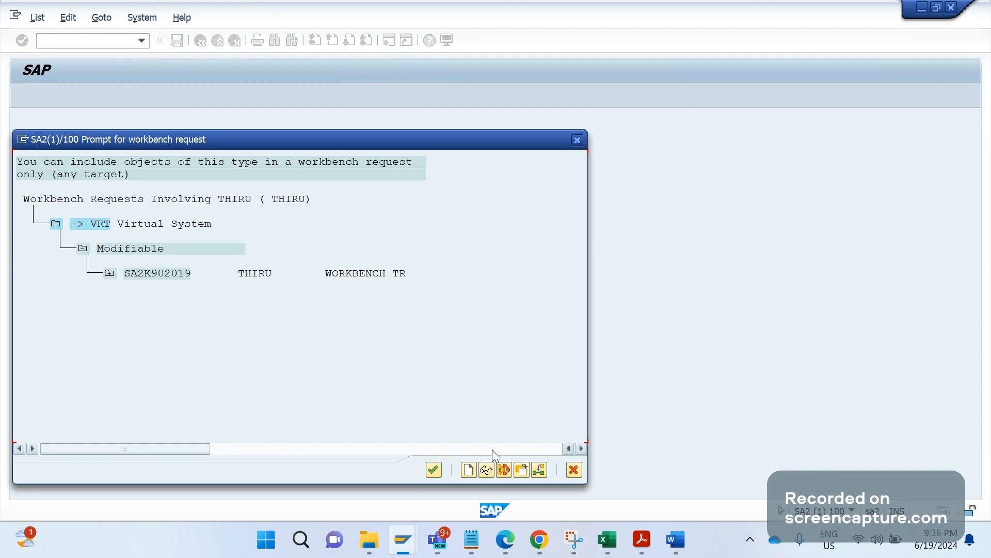
left_click(433, 470)
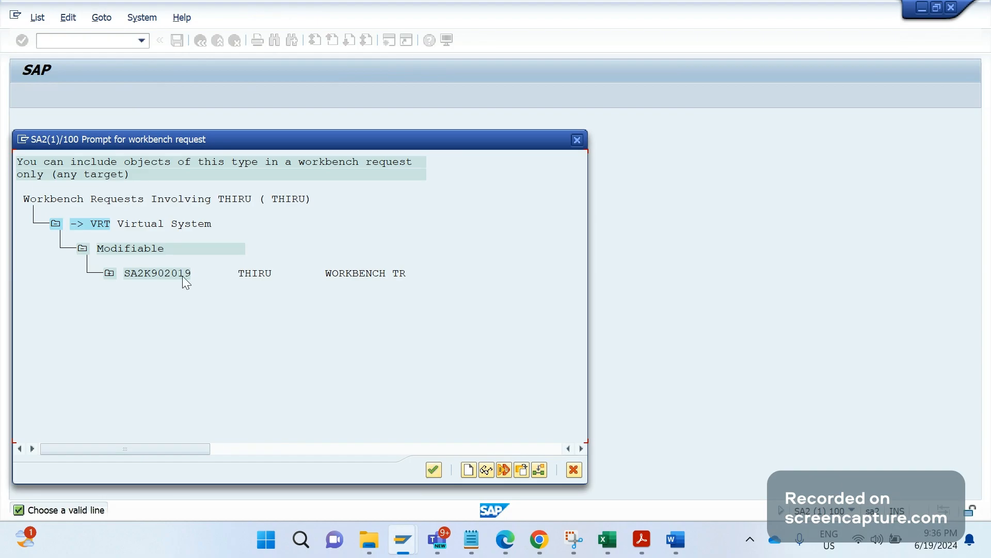
left_click(434, 470)
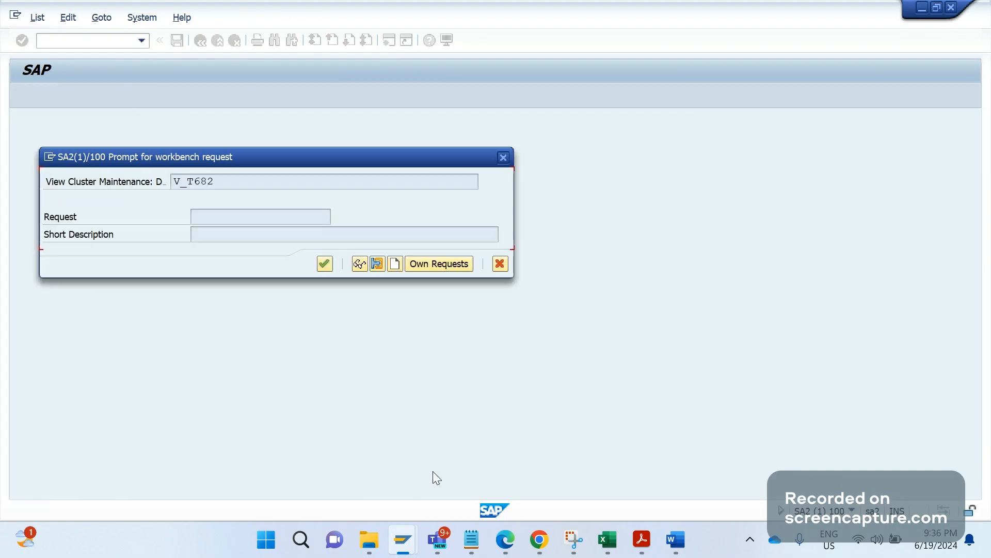
left_click(325, 263)
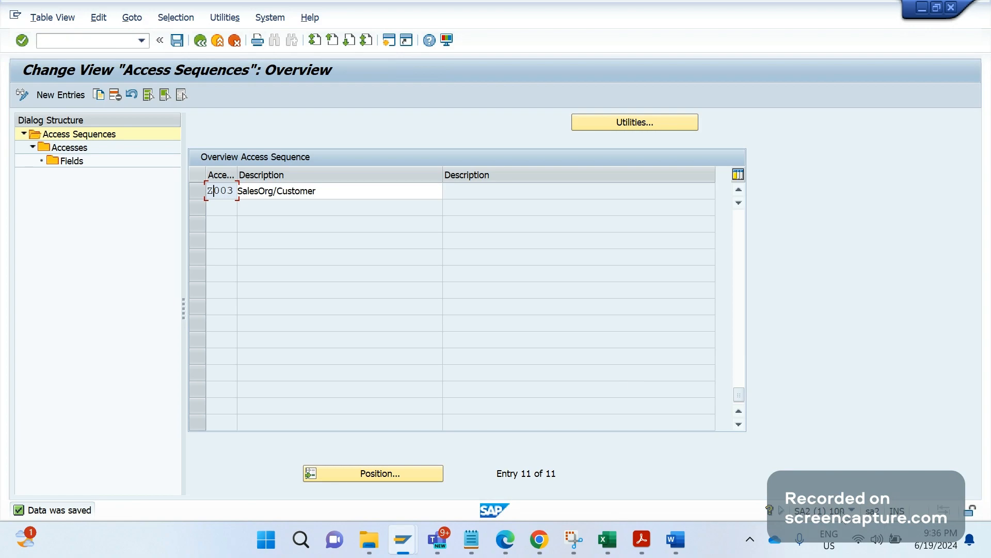
Check the system and client details and try to open transaction SCC1 in a new session
left_click(852, 510)
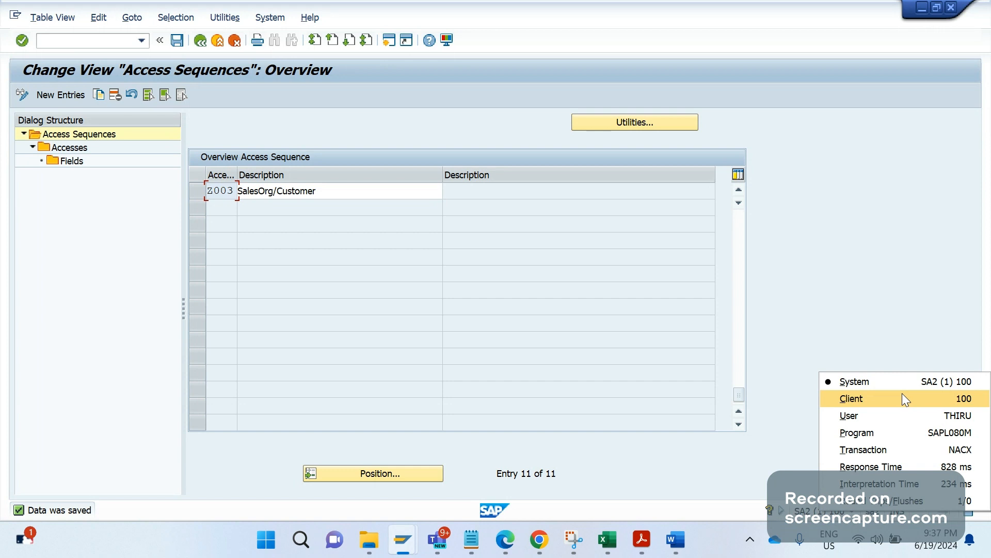
key("Escape")
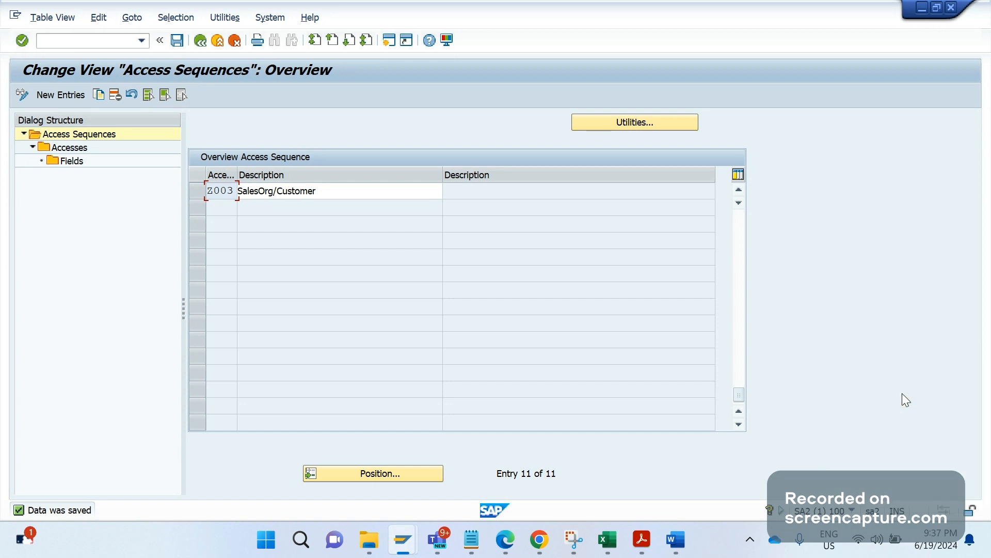
left_click(100, 45)
type("/OSCC1")
key("Return")
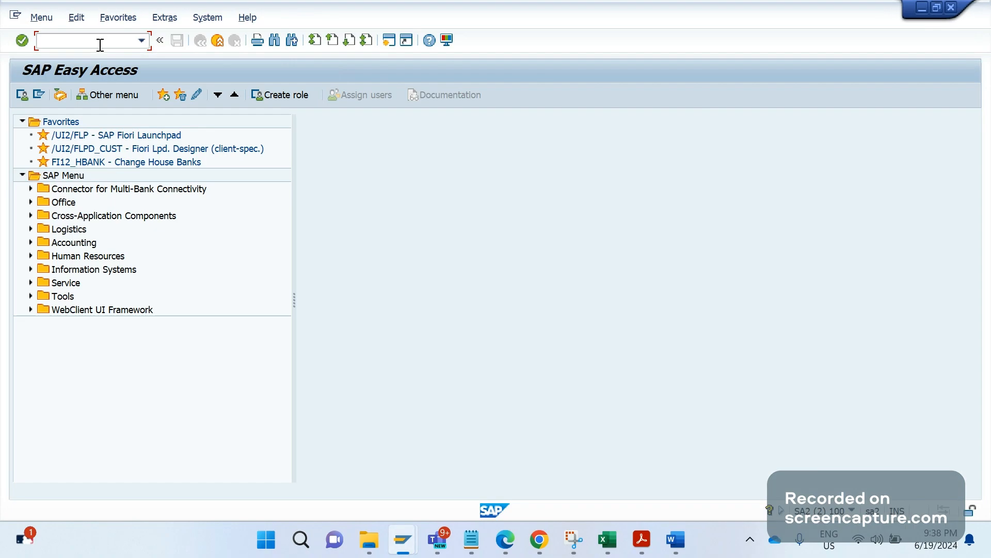
Display the clients overview with transaction SCC4 and try transaction SCC1 again
type("/nSCC4")
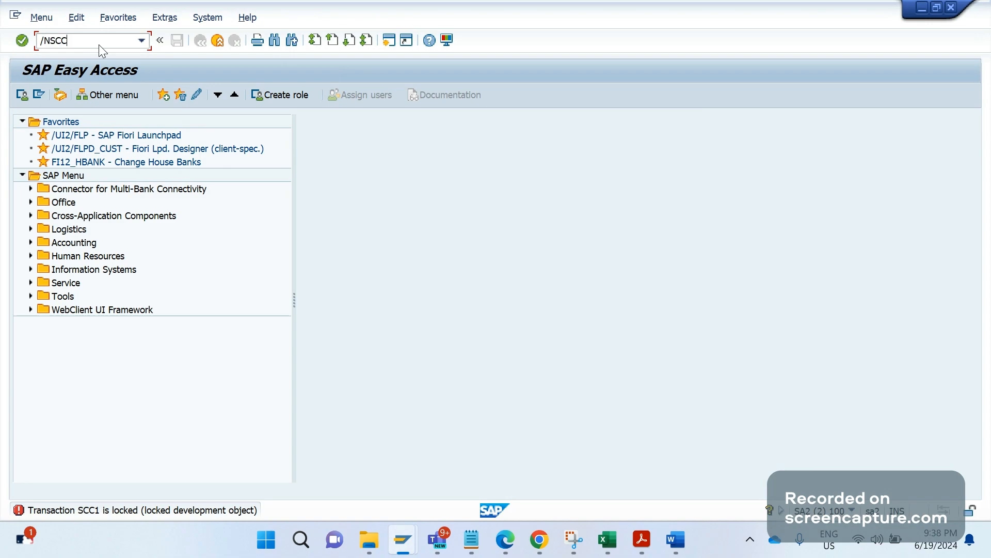
key("Return")
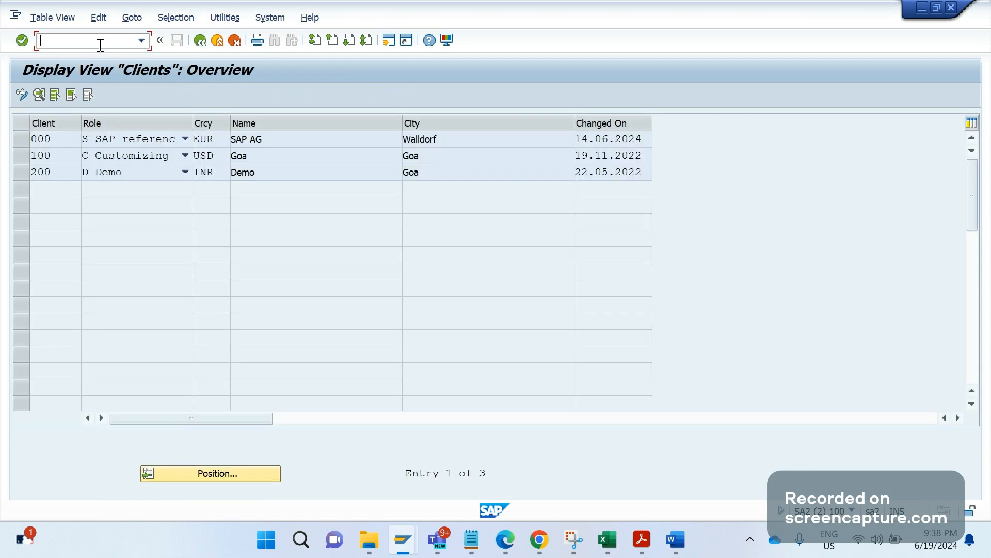
type("/NSCC1")
key("Return")
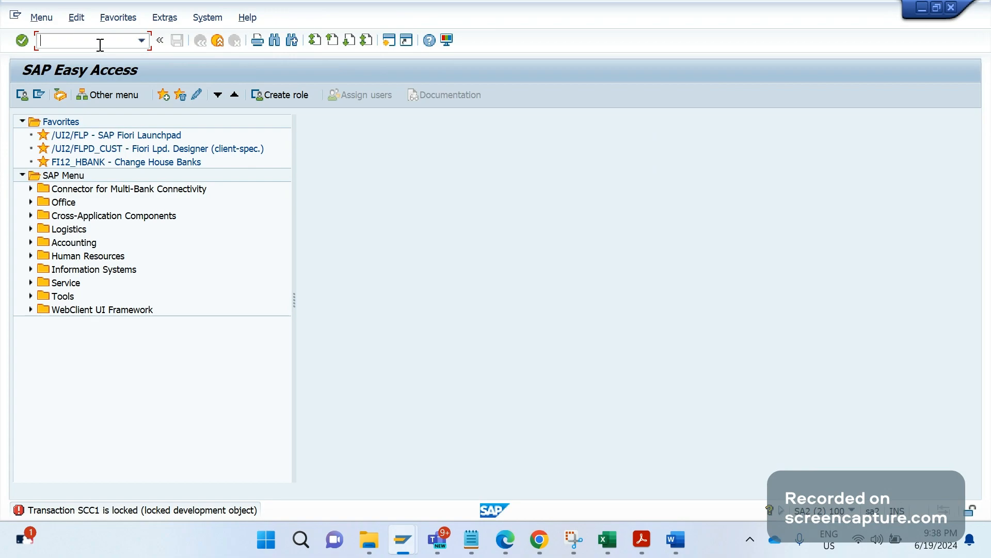
Switch back to the access sequences session, leave it, and open the condition table maintenance for application V1 (Sales)
key("alt+Tab")
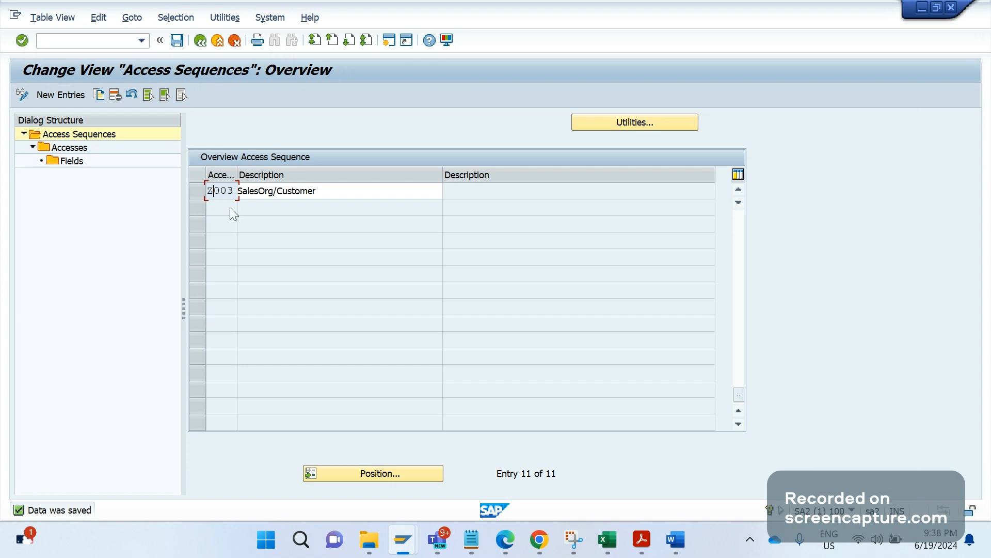
left_click(200, 41)
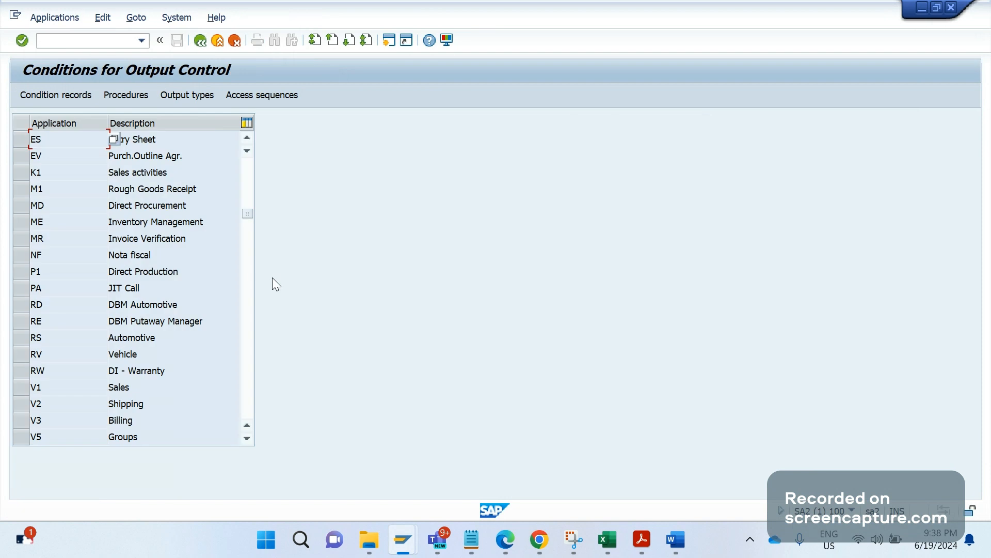
left_click(22, 392)
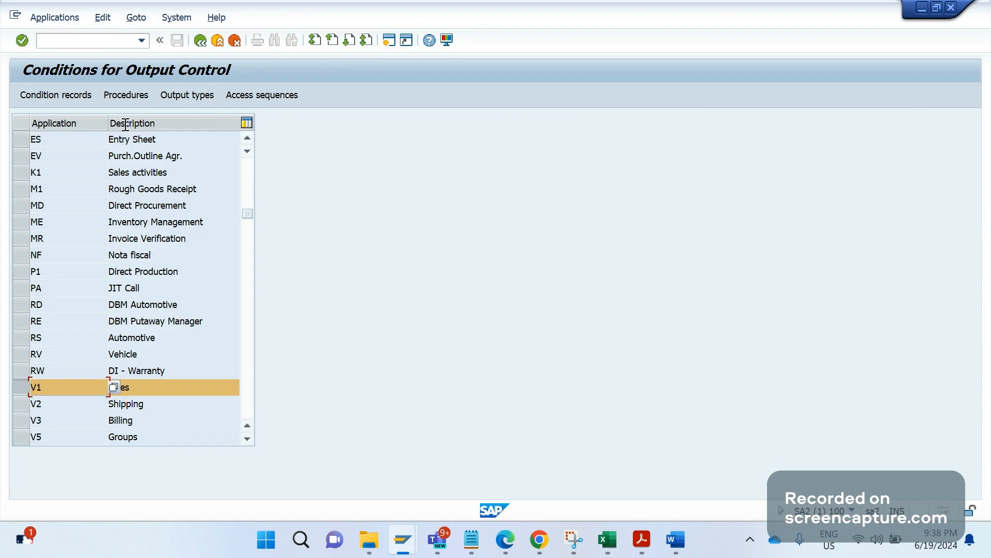
left_click(136, 18)
mouse_move(115, 19)
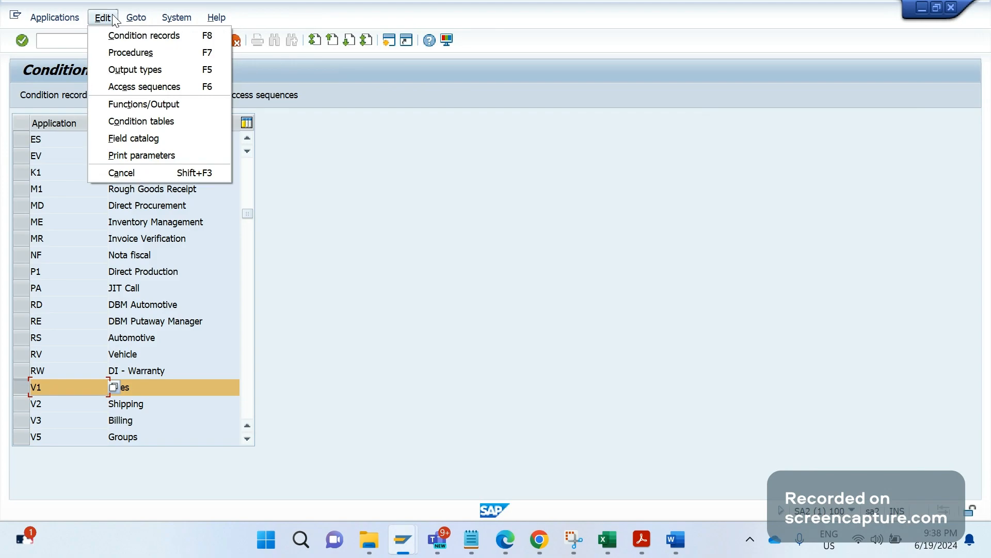
left_click(132, 121)
key("Return")
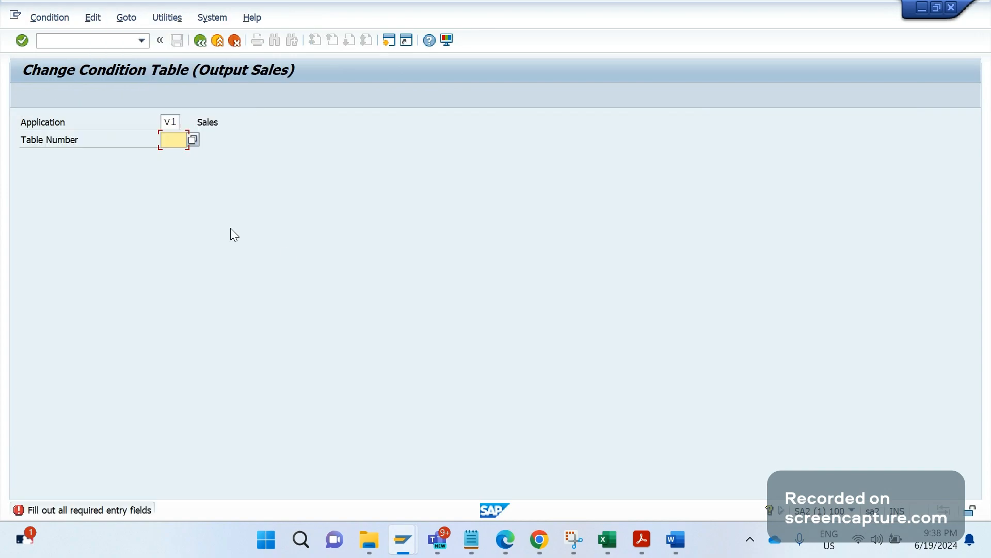
Look up the existing condition table numbers, enter table number 510, and switch from changing to creating a condition table
left_click(194, 142)
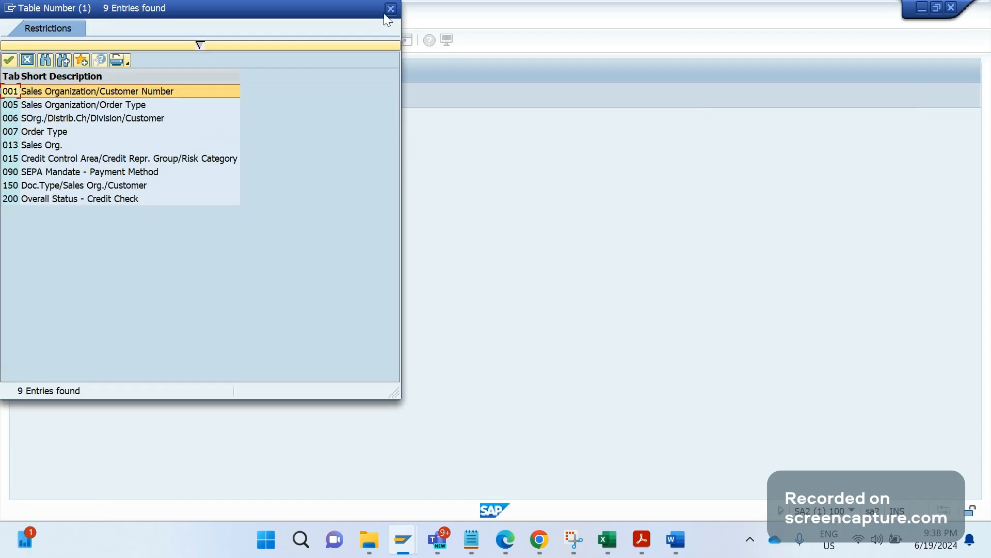
left_click(391, 9)
left_click(176, 139)
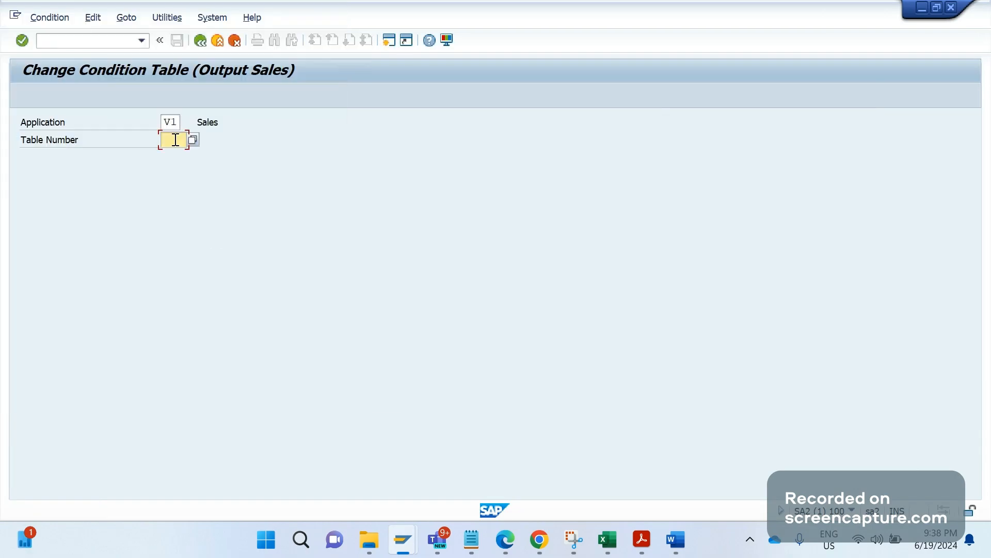
type("510")
key("Return")
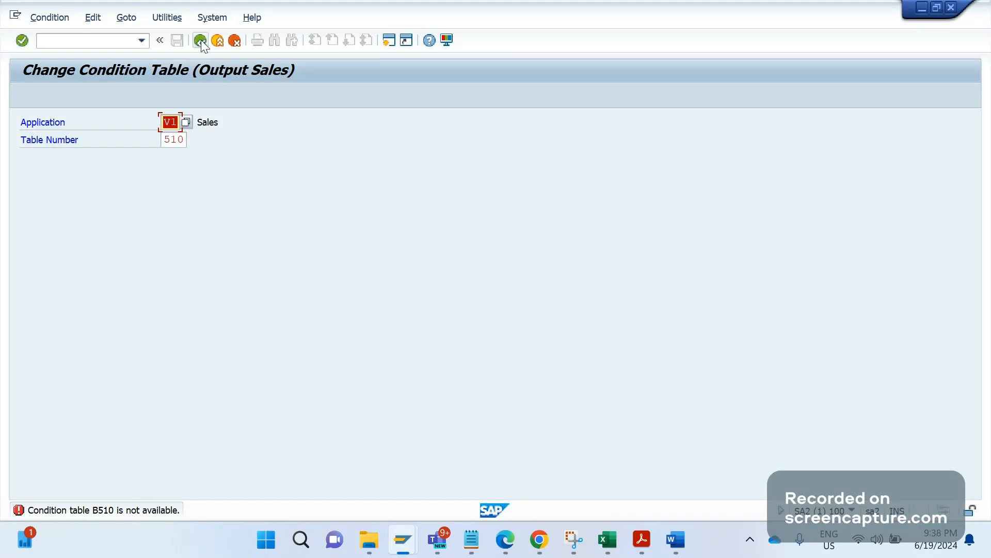
left_click(68, 19)
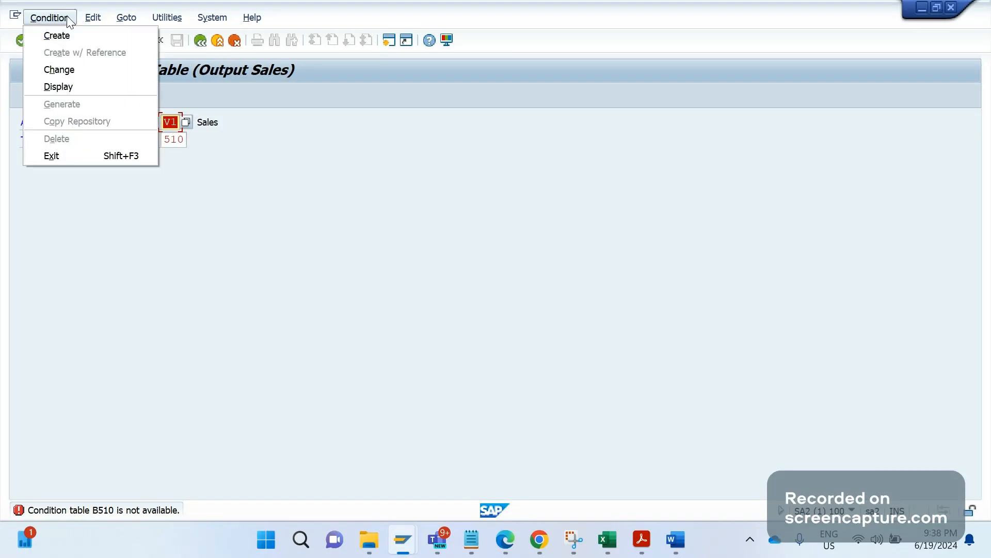
left_click(56, 35)
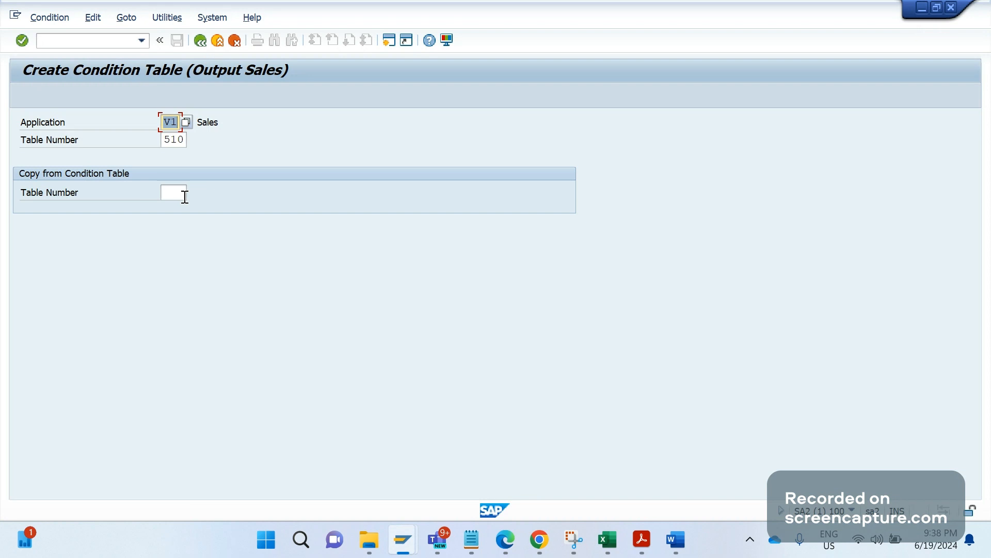
Open the field overview for condition table 510 and select the fields Sales Document Type and Sales Organization
key("Return")
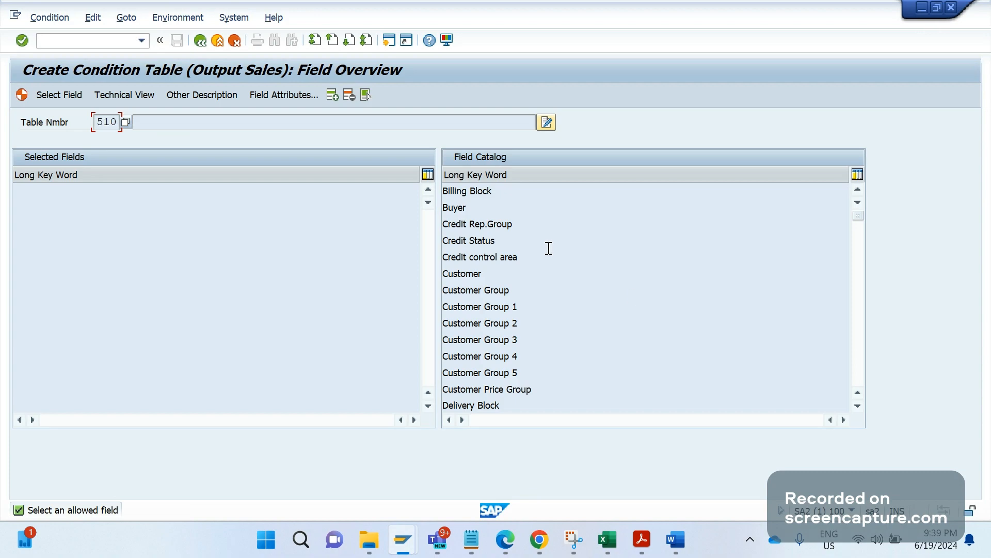
left_click(641, 239)
scroll(642, 238, "down", 3)
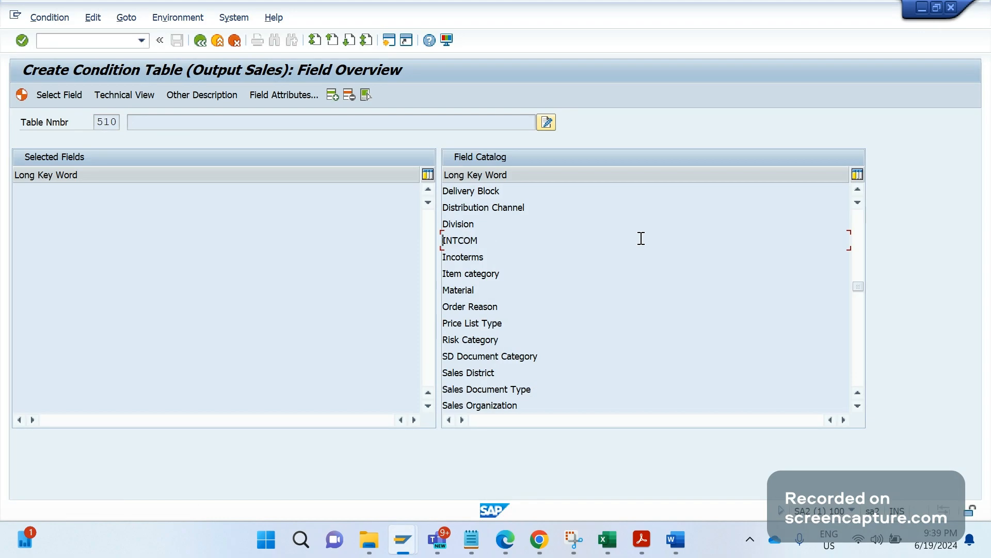
double_click(509, 390)
left_click(498, 406)
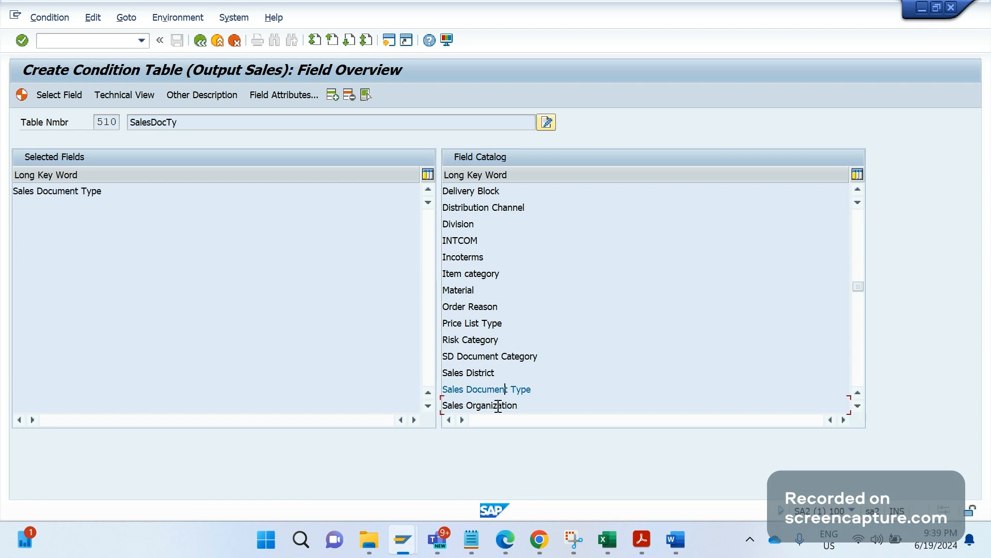
double_click(499, 406)
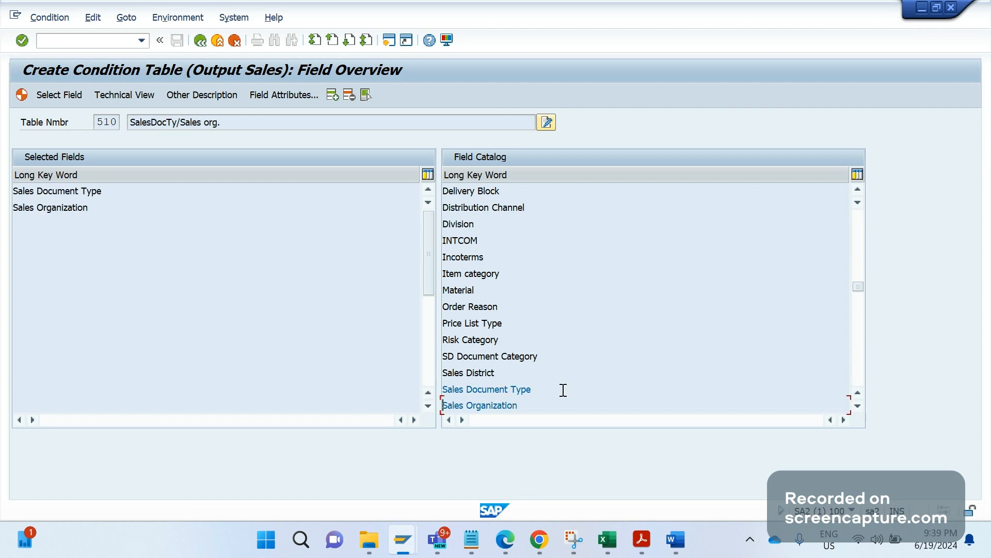
Add Distribution Channel and Division from the field catalog to the selected fields of table 510
scroll(563, 390, "up", 1)
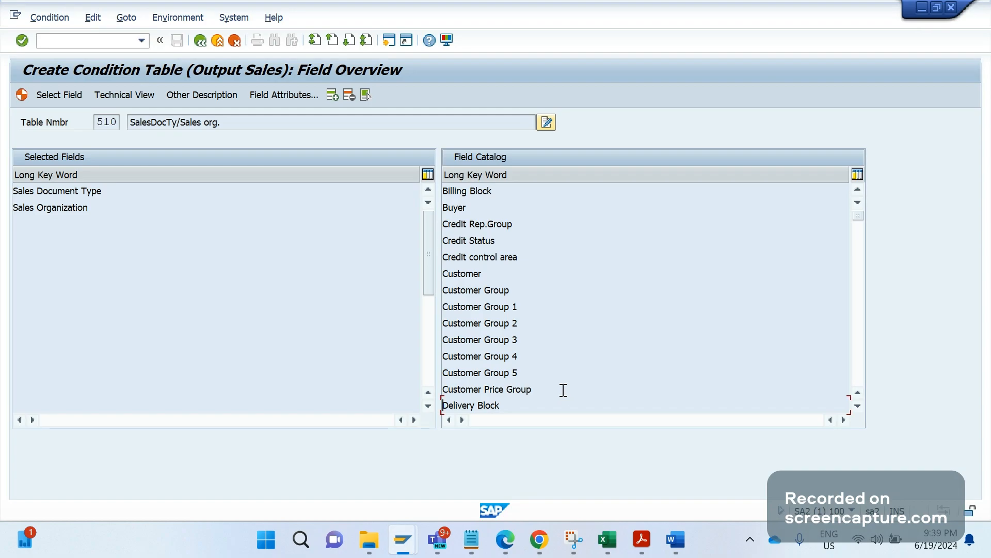
scroll(563, 390, "down", 1)
left_click(473, 205)
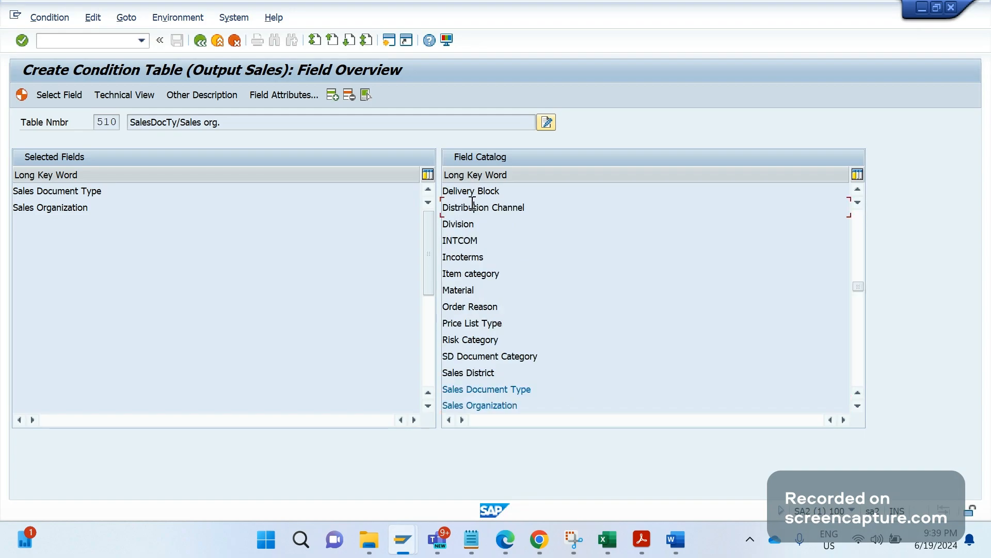
double_click(473, 206)
double_click(464, 223)
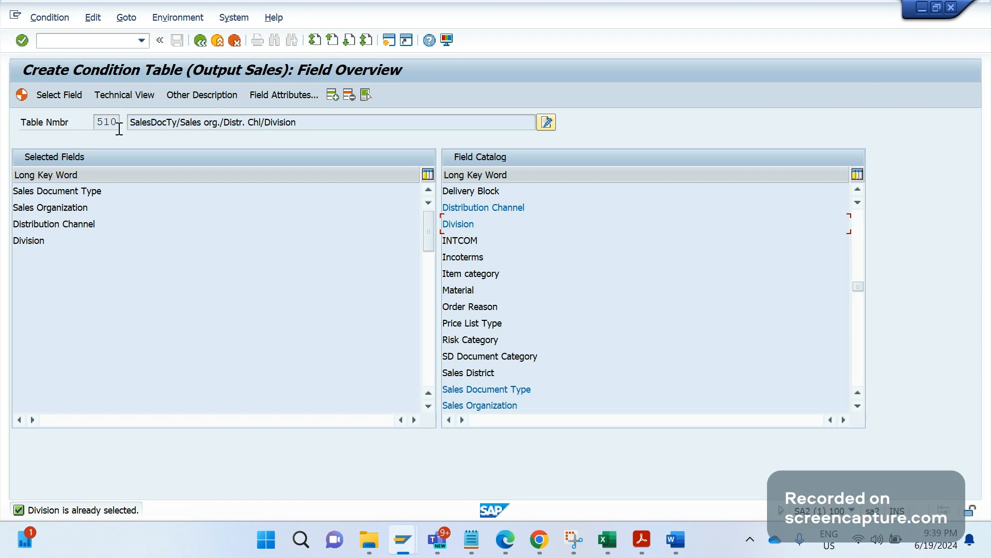
Check the order and field settings of table 510 in the technical view and return to the field overview
left_click(124, 97)
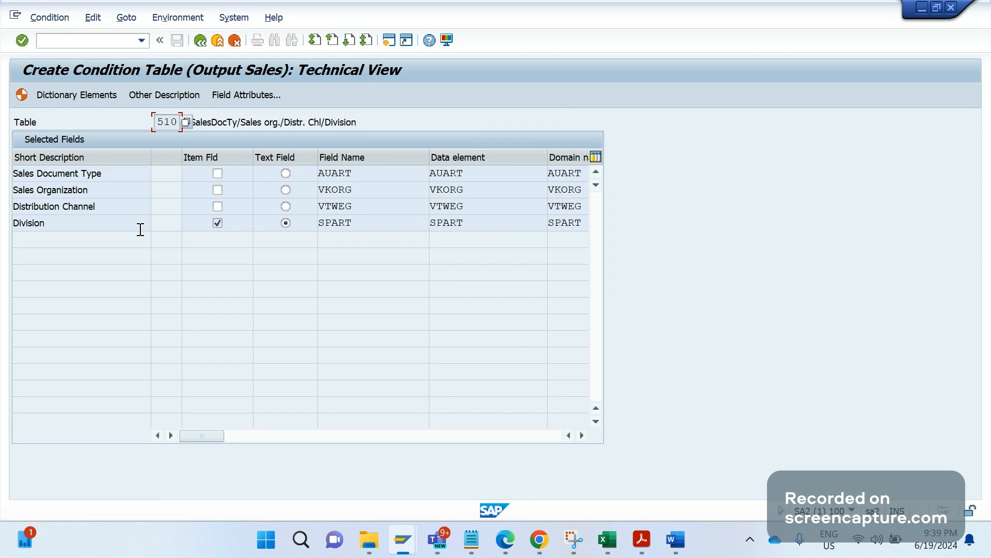
left_click(203, 233)
key("F3")
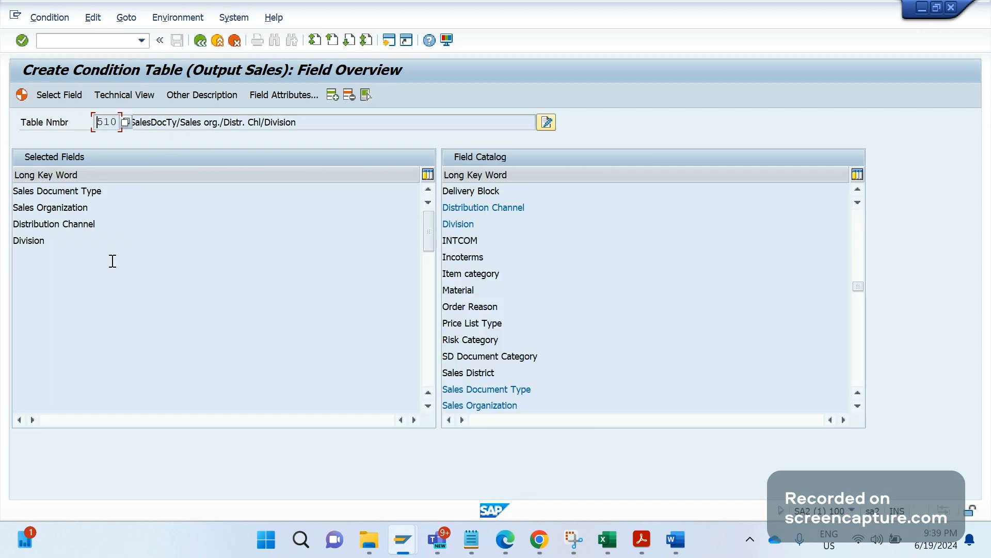
Move Sales Document Type to the end of the selected fields, after Division, and check the order in the technical view
left_click(63, 195)
scroll(481, 243, "down", 1)
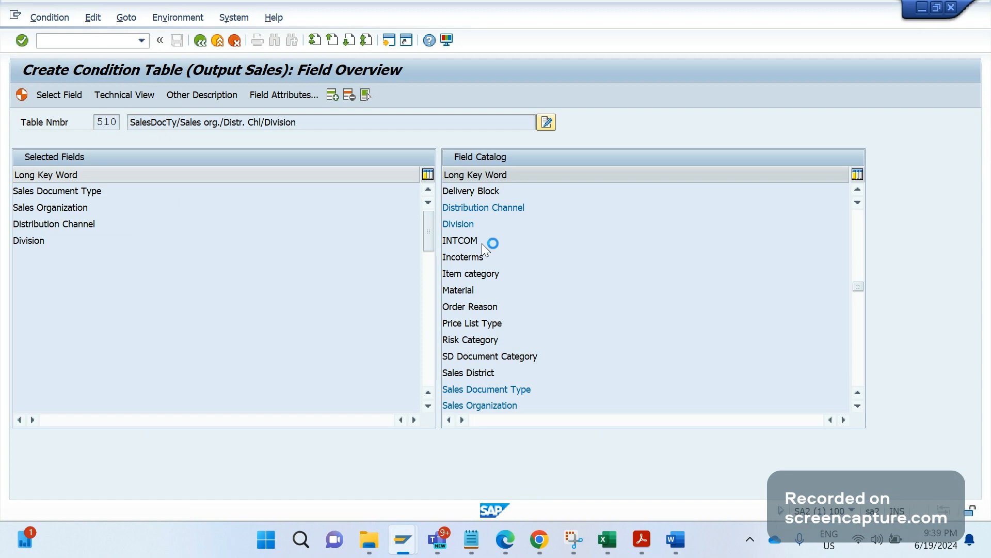
key("Escape")
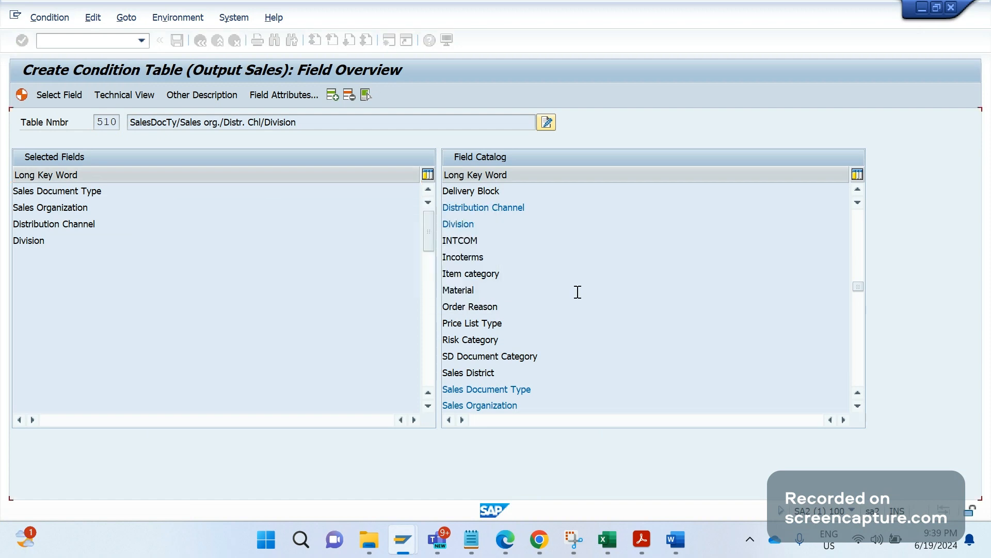
double_click(502, 390)
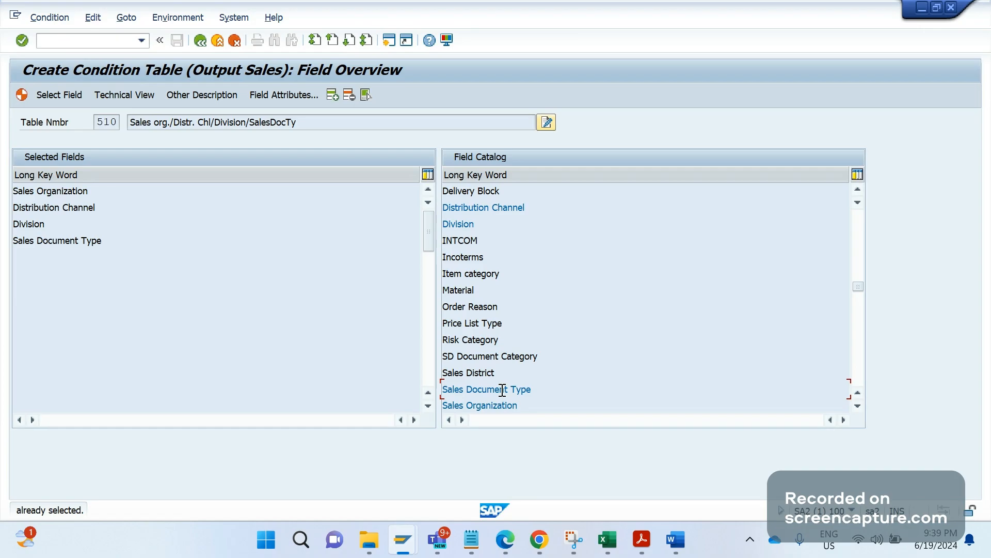
left_click(105, 96)
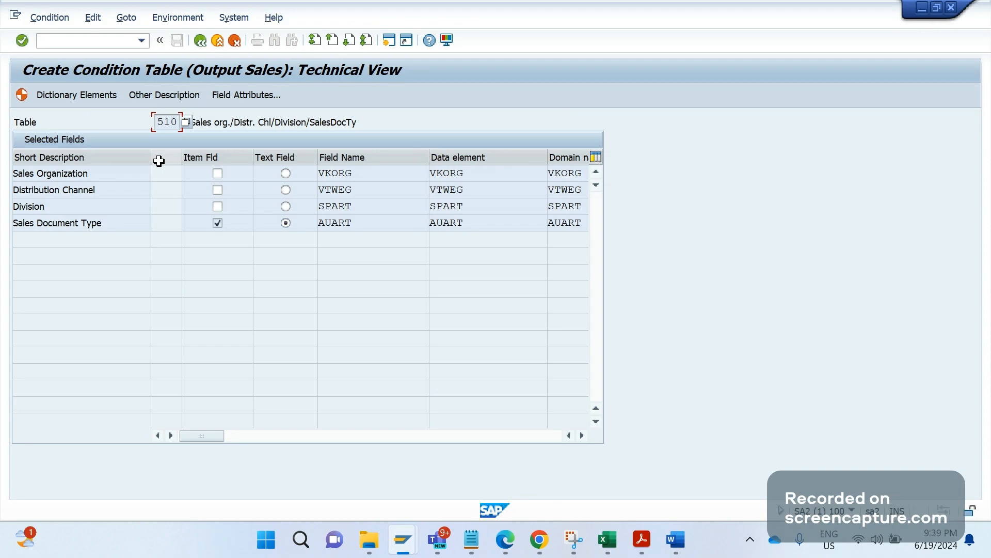
left_click(200, 41)
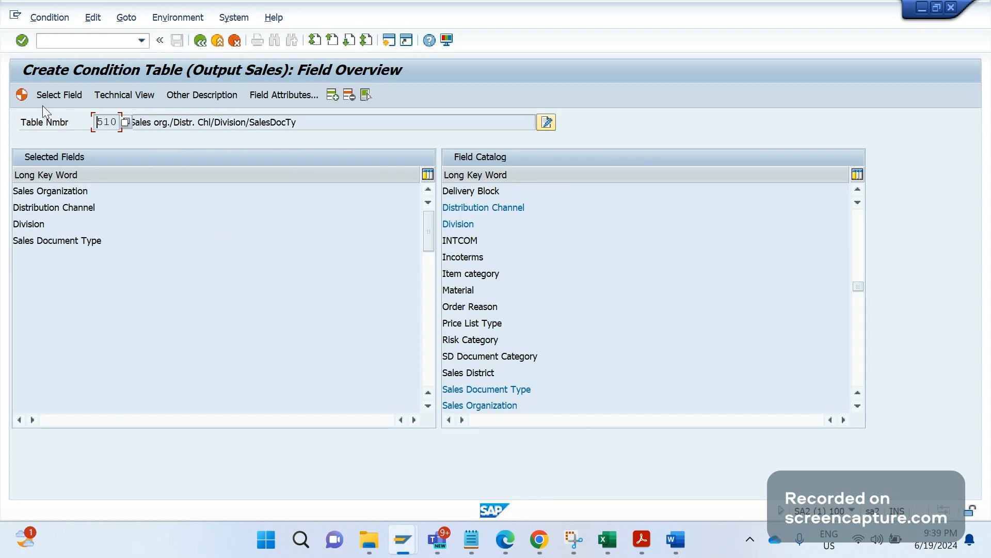
Generate condition table 510 and save its object directory entry with package AA, accepting the original system warning
left_click(27, 96)
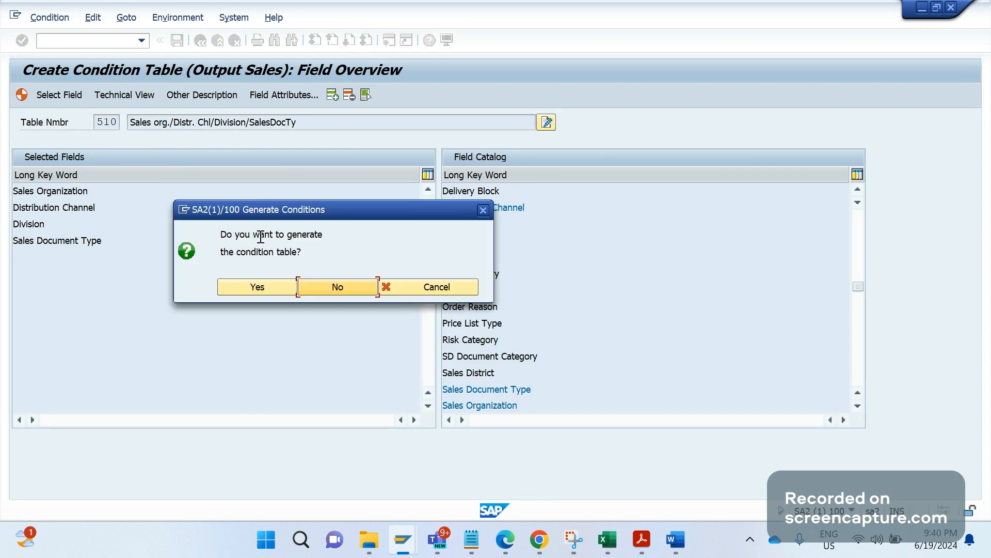
left_click(251, 285)
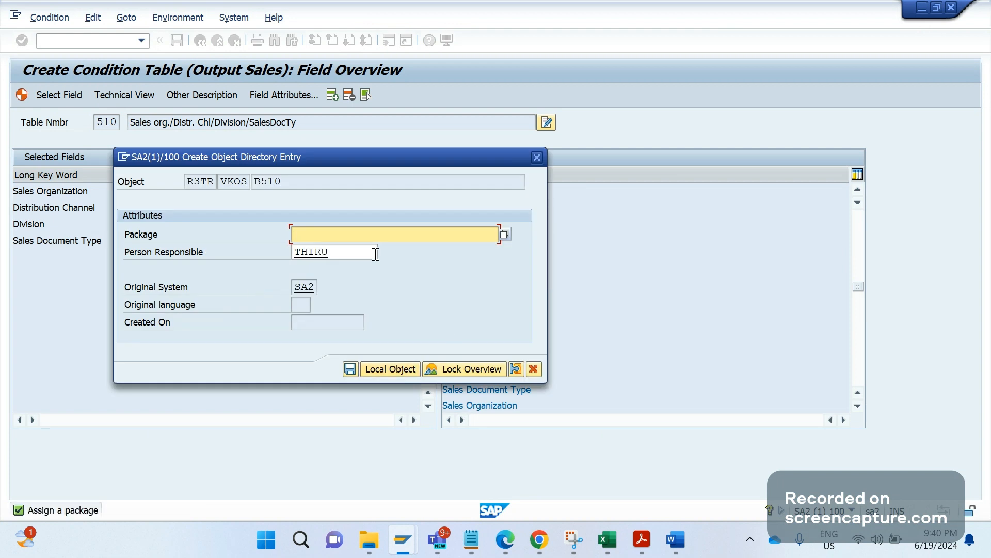
left_click(505, 234)
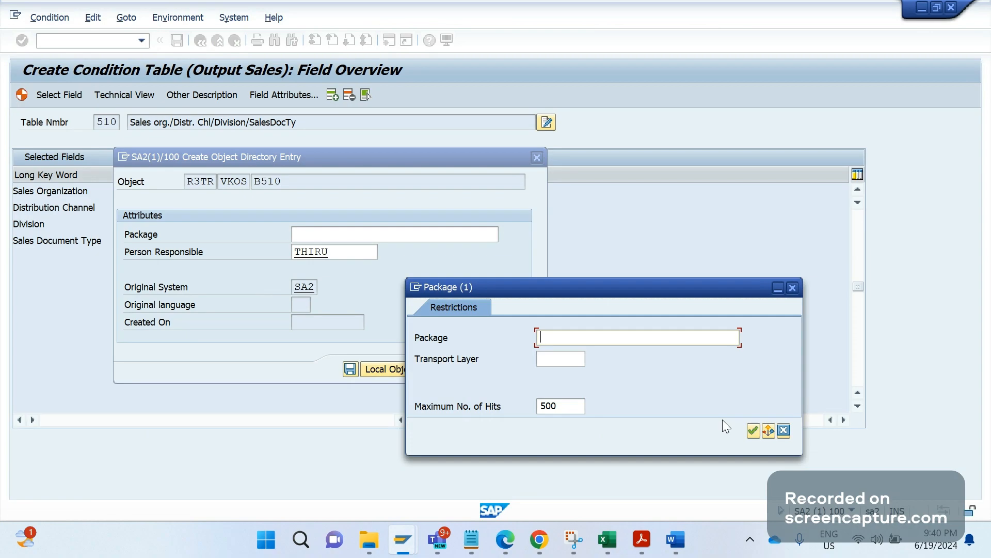
left_click(753, 430)
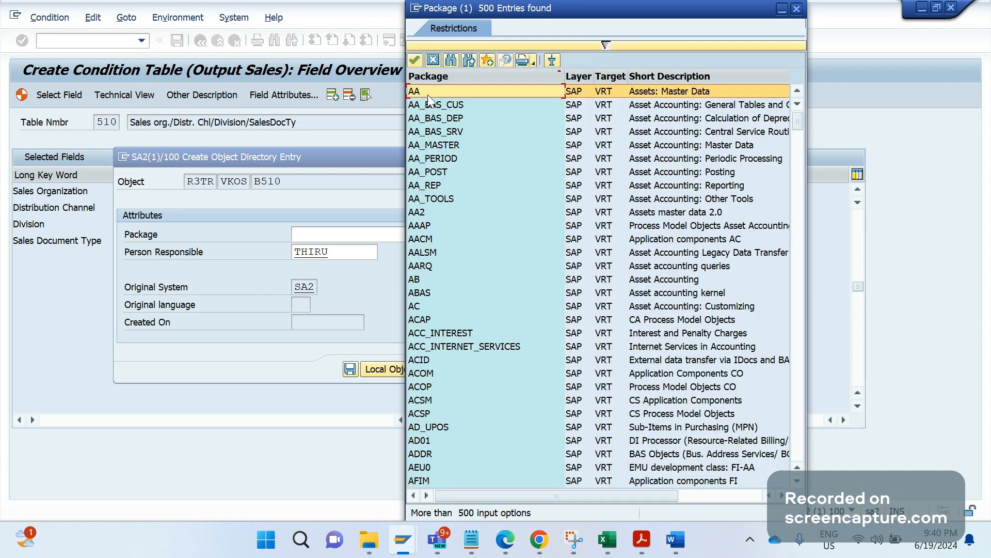
double_click(428, 95)
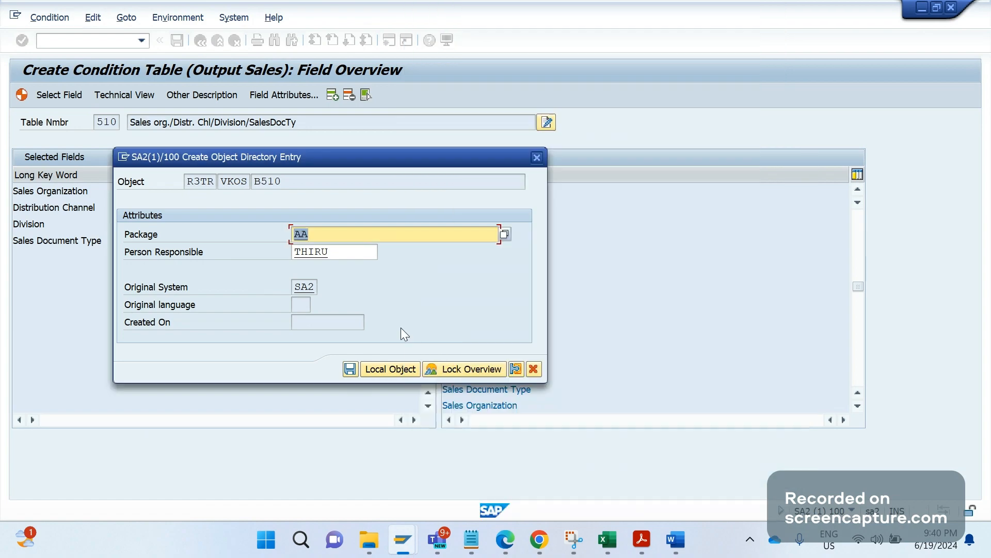
left_click(349, 369)
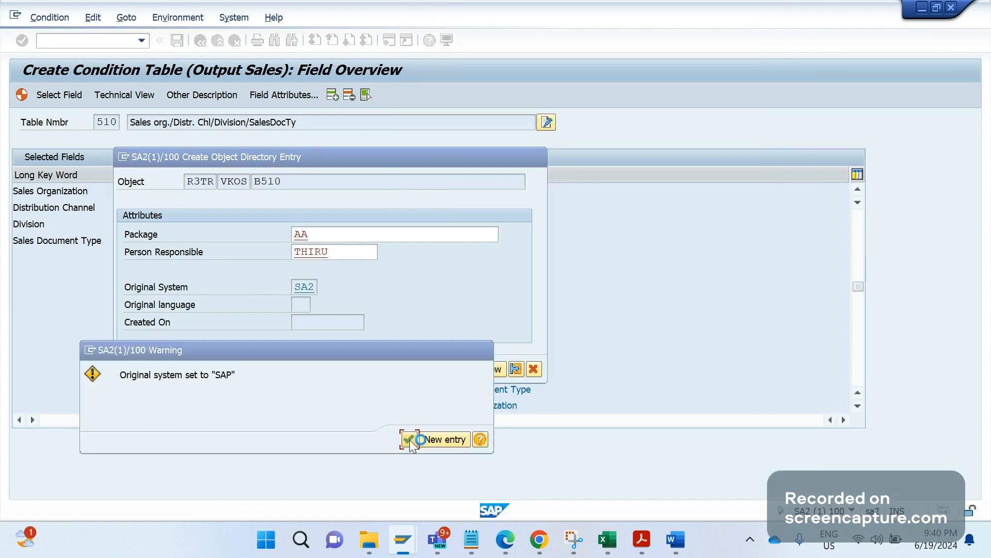
left_click(409, 439)
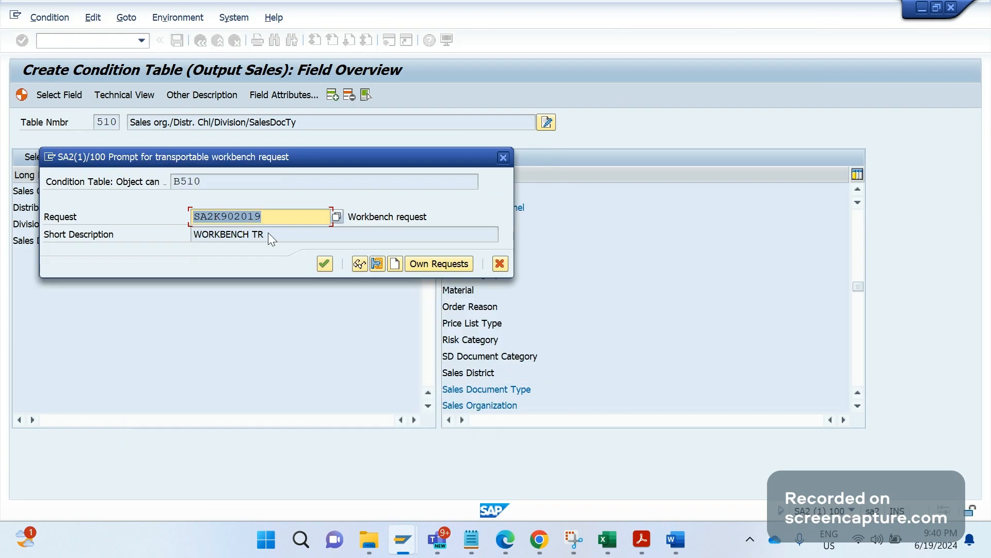
Assign table B510 to the workbench request WORKBENCH TR, create the new task, and accept the remaining messages
key("Tab")
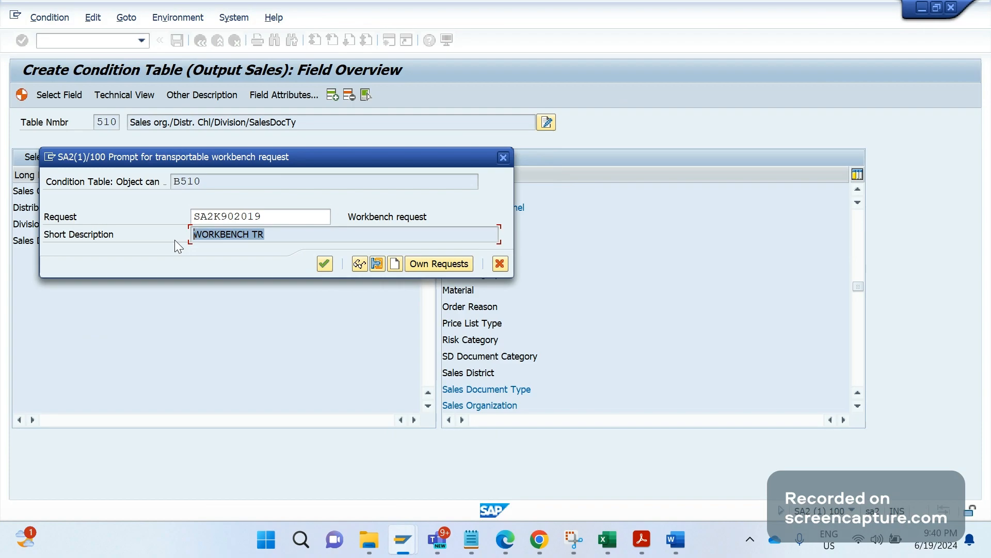
left_click(324, 263)
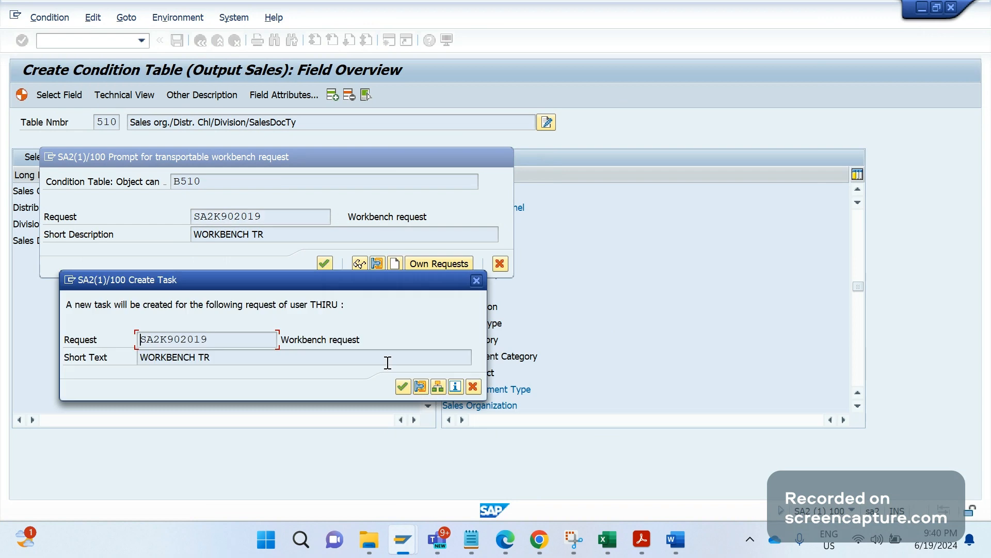
left_click(403, 387)
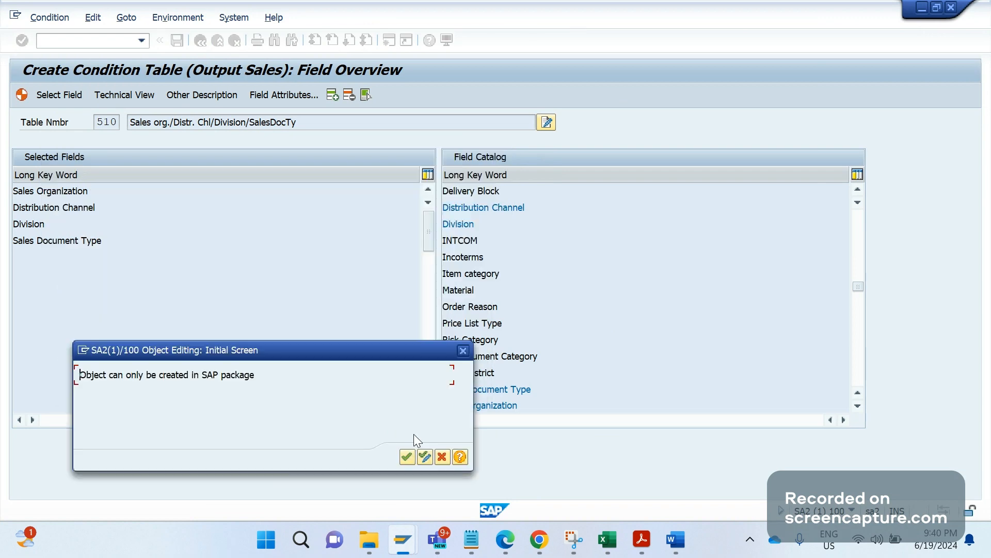
left_click(411, 458)
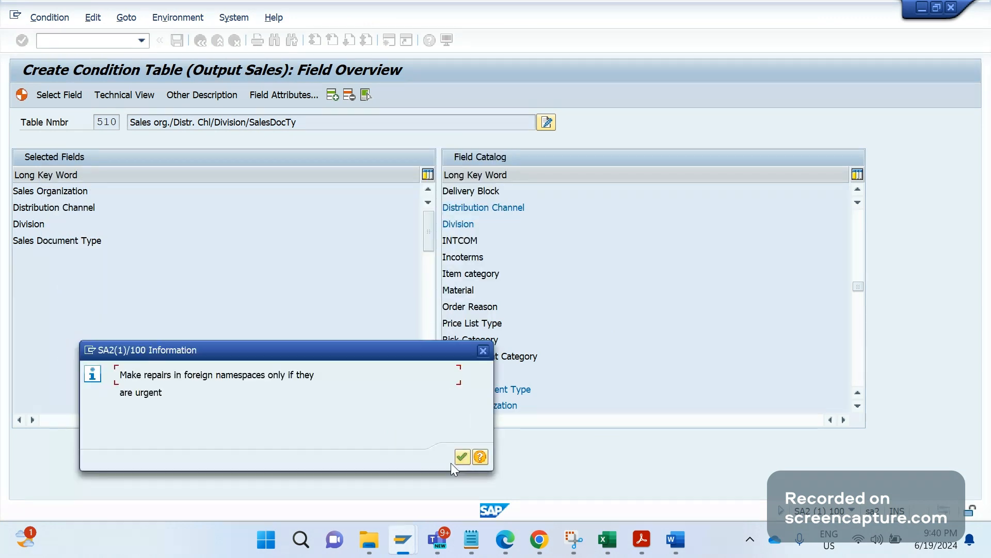
left_click(467, 460)
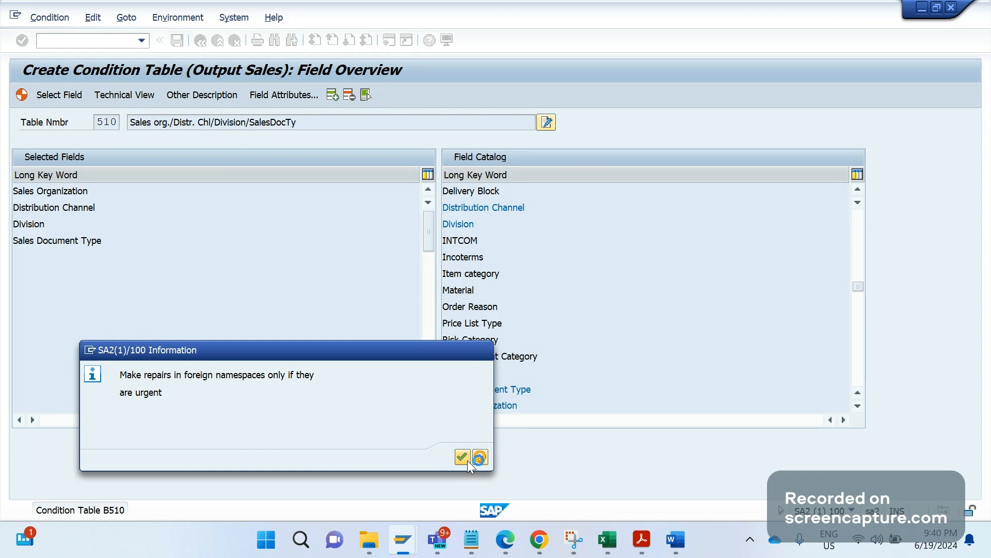
Switch to the SAP SD Enhancements document in Word, review the Enhancement 24 solution steps, and close it
left_click(666, 536)
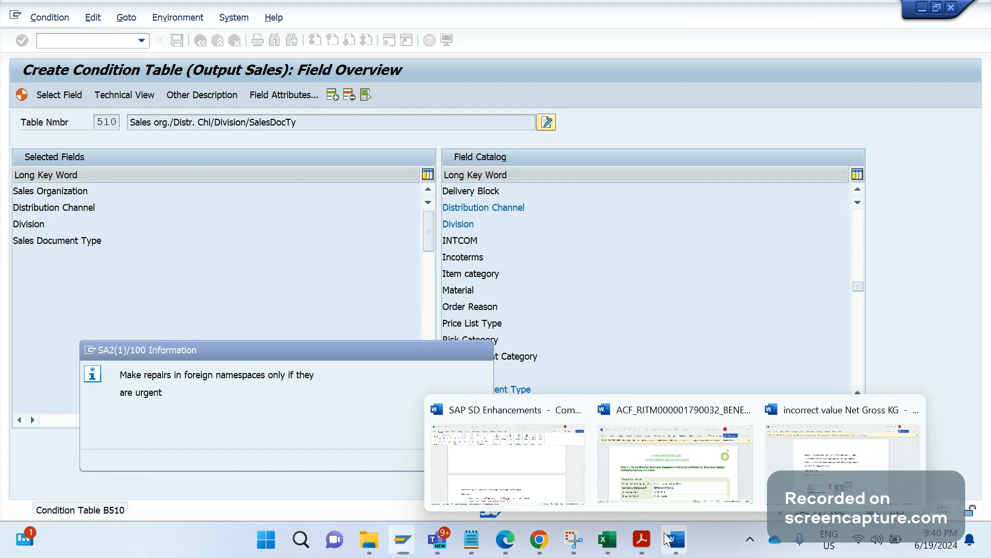
left_click(522, 460)
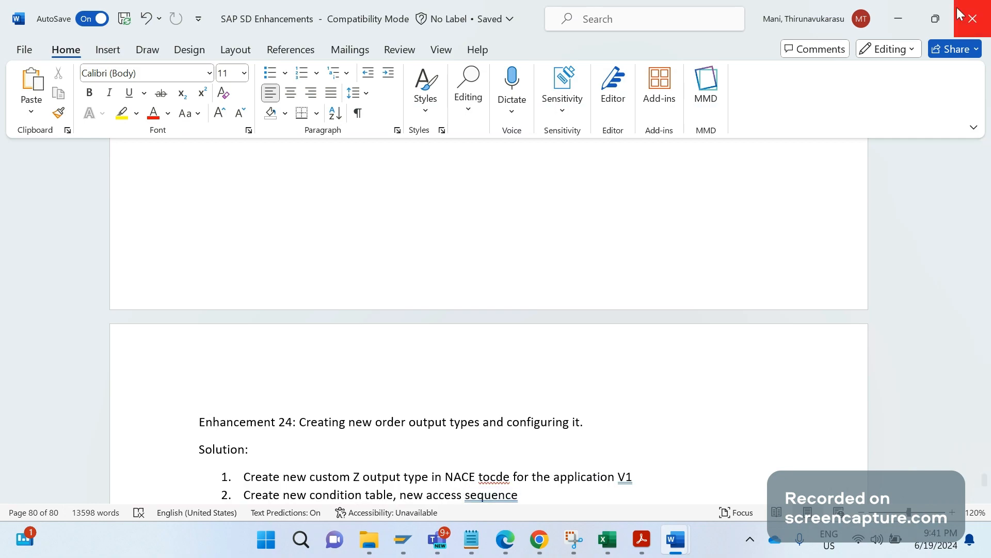
left_click(971, 19)
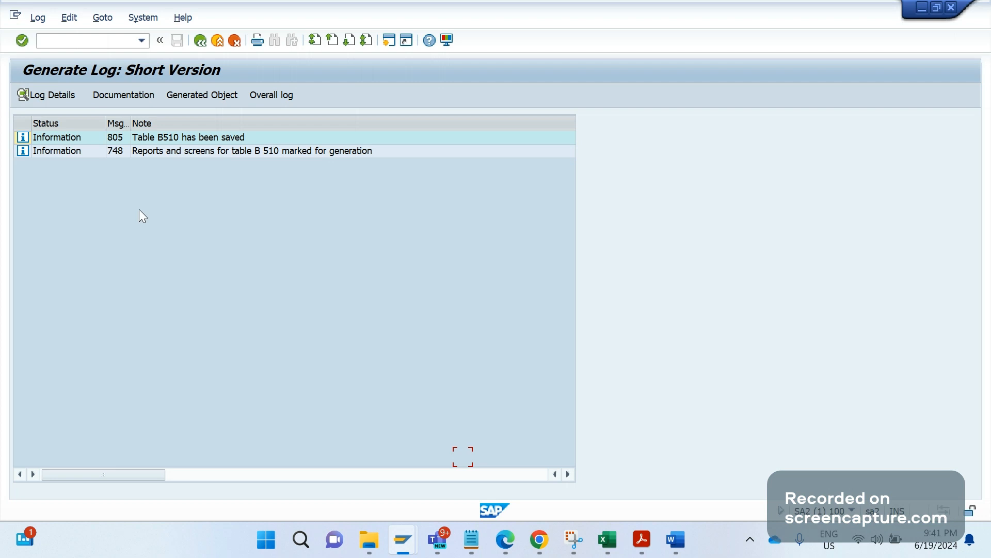
Leave the generation log, return to the output control applications, and open the access sequences for application V1 (Sales)
left_click(202, 44)
left_click(202, 45)
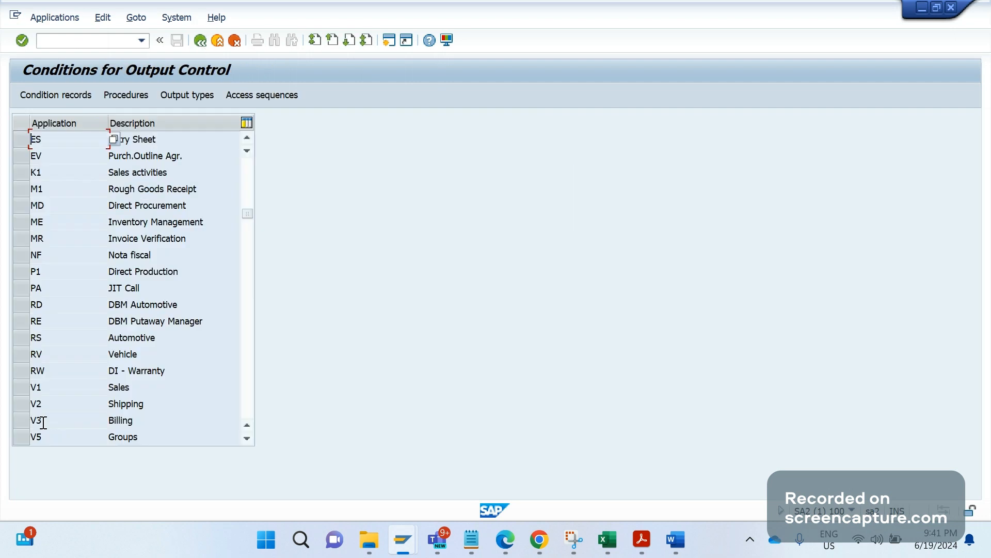
left_click(19, 388)
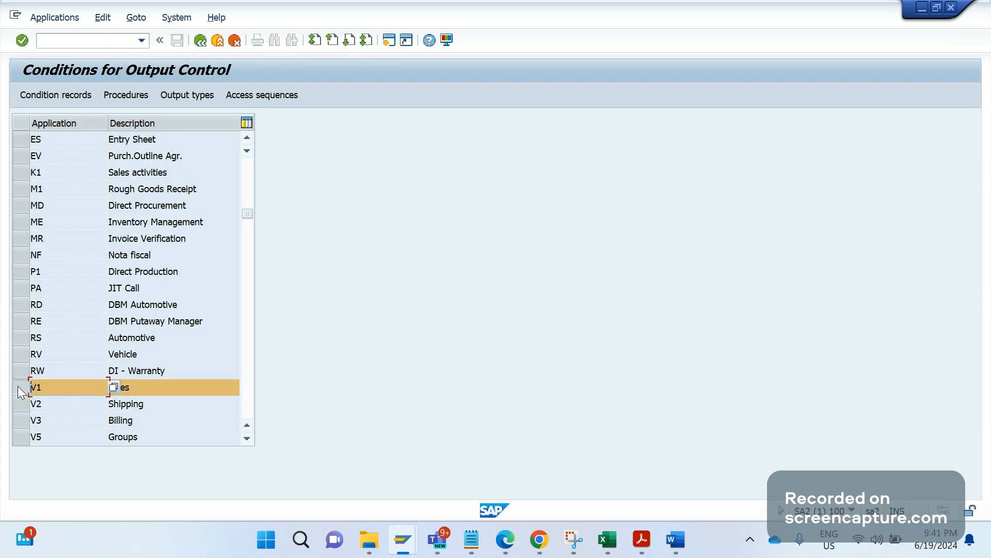
left_click(255, 95)
key("Return")
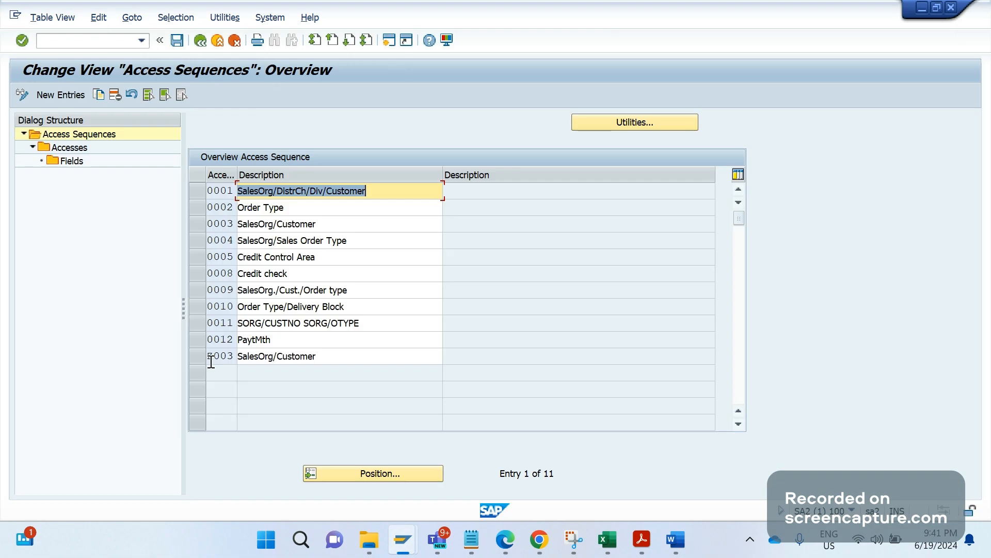
Add access 20 with condition table 510 to access sequence Z003 and mark it as exclusive
left_click(196, 358)
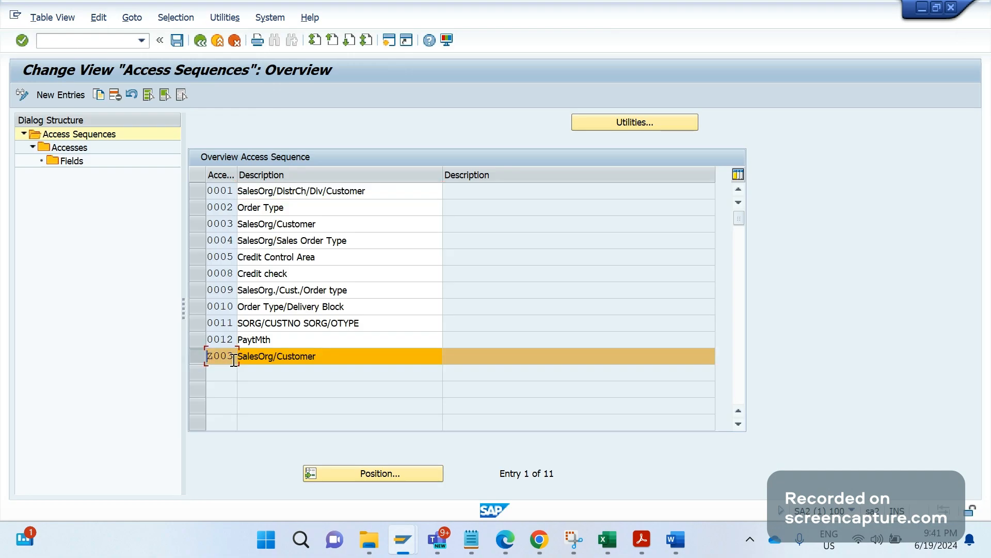
double_click(79, 151)
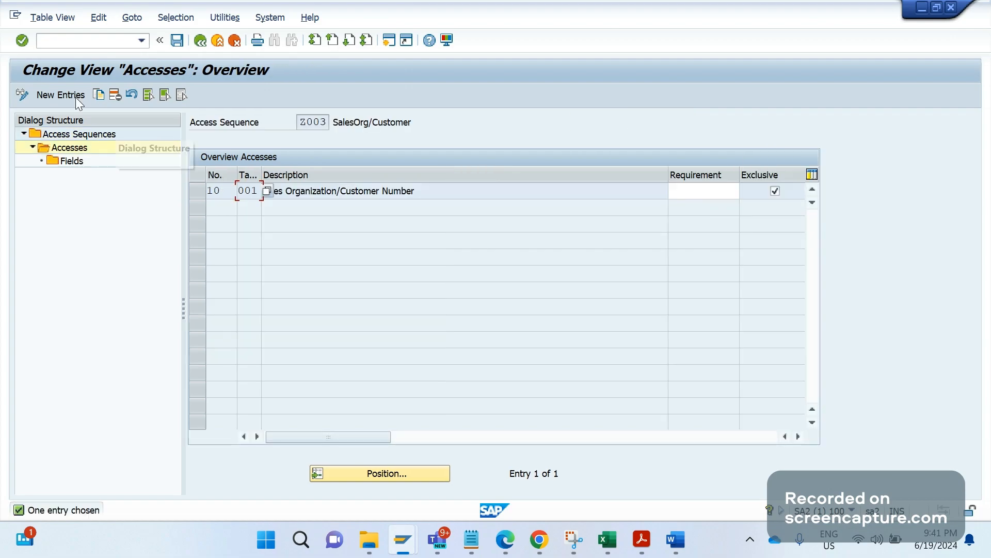
left_click(61, 94)
type("20")
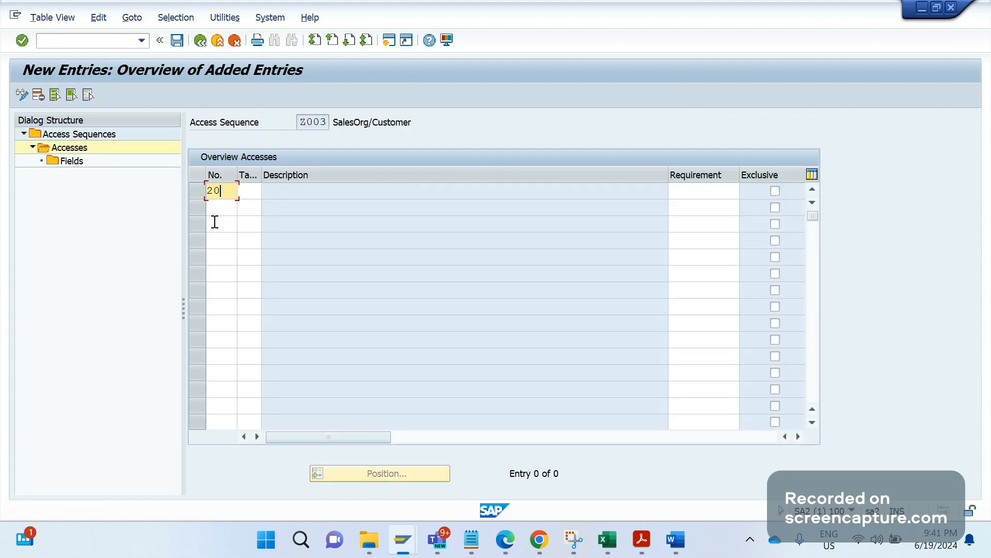
key("Tab")
type("510")
key("Return")
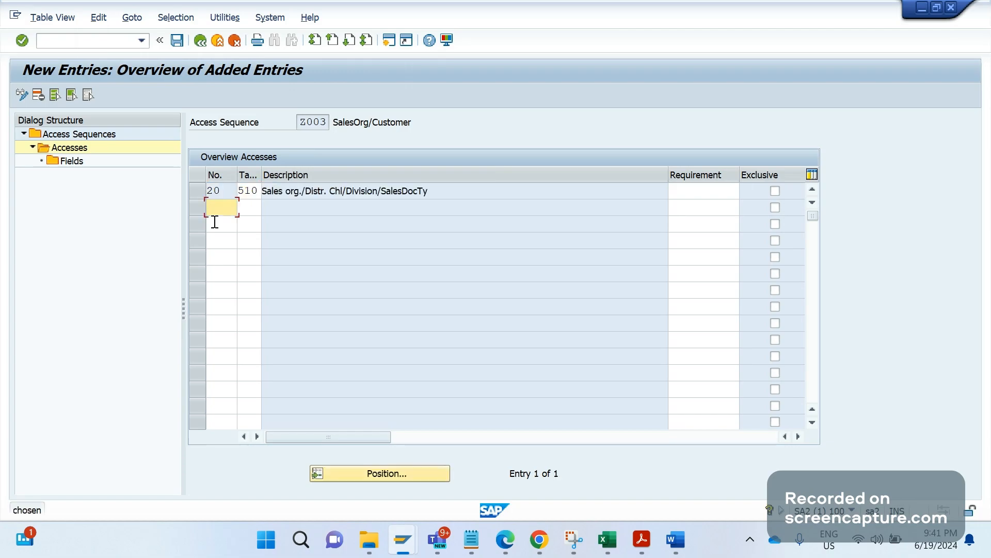
left_click(775, 191)
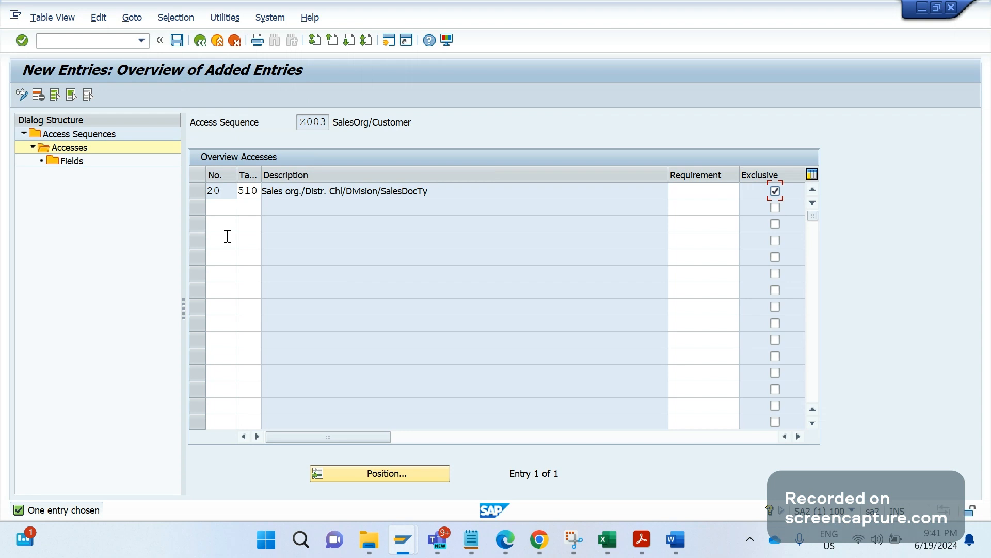
Open the field assignment of access 20, accept its fields, and save it to the workbench request WORKBENCH TR
left_click(199, 191)
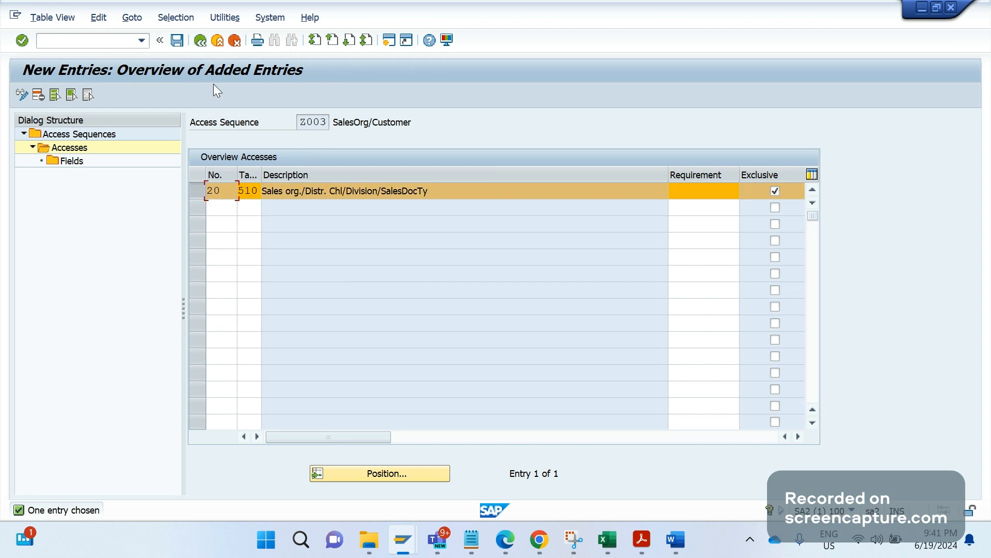
double_click(78, 163)
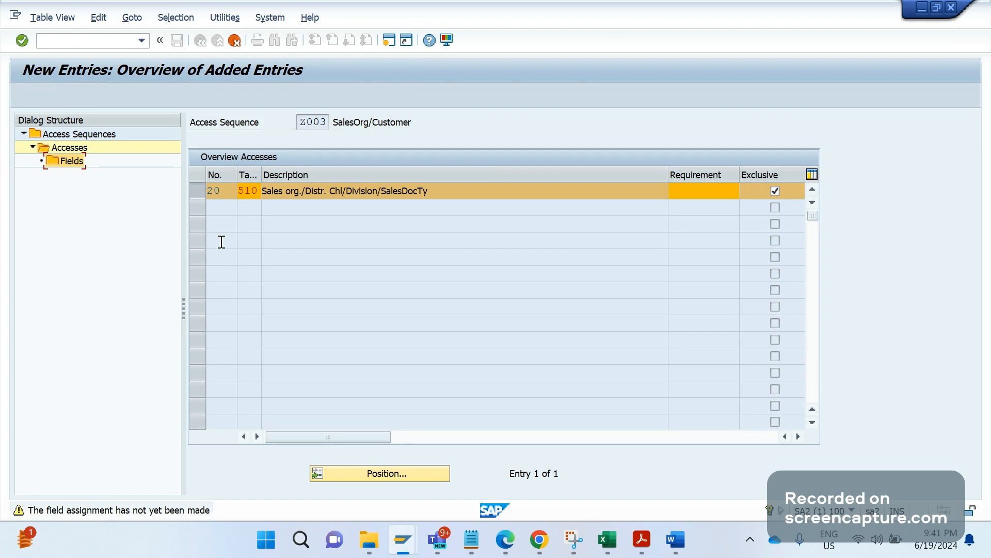
double_click(75, 166)
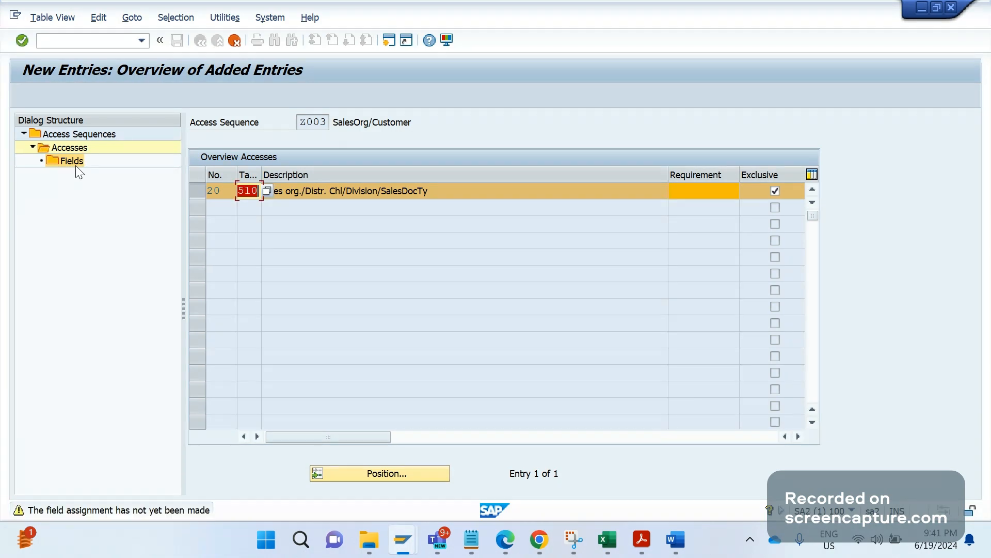
double_click(76, 165)
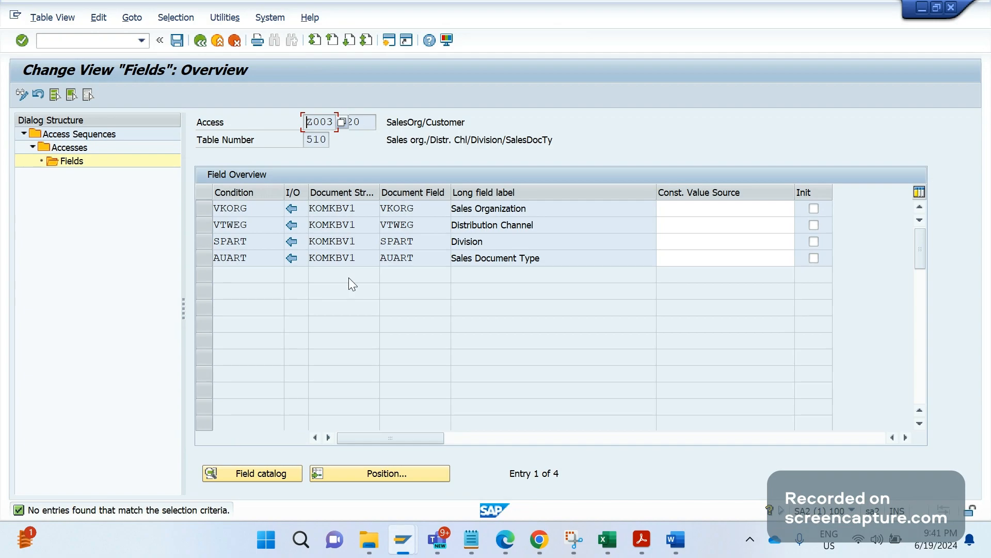
left_click(177, 47)
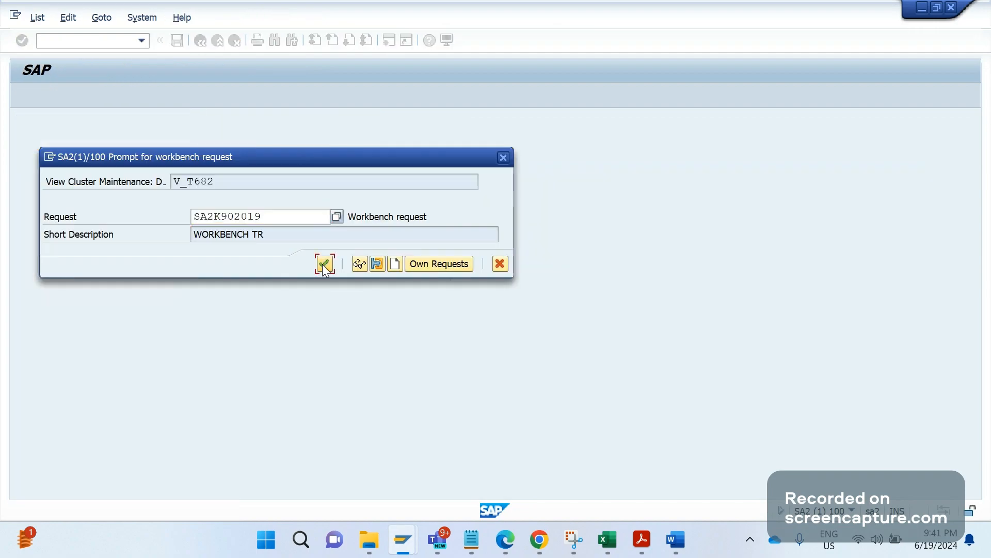
left_click(324, 263)
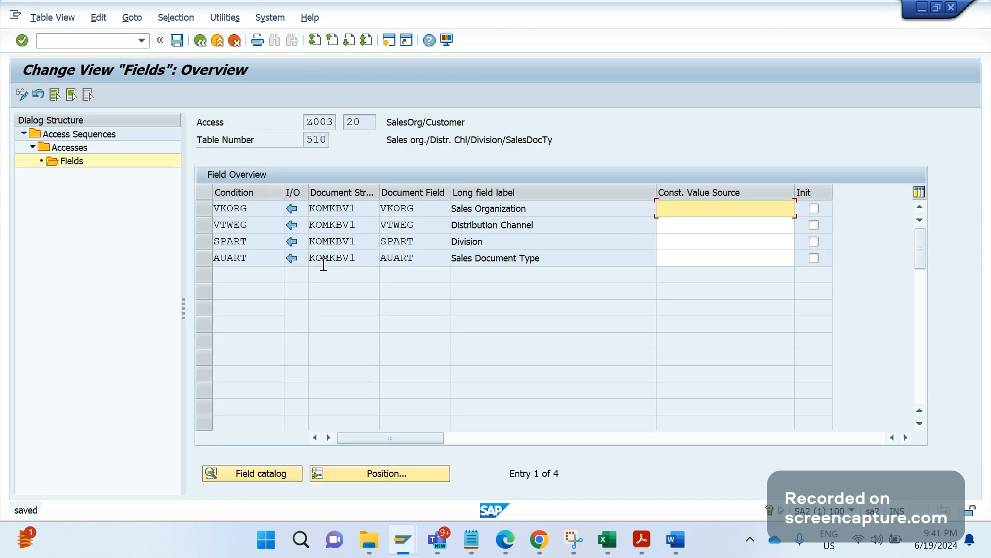
Leave the access sequences, return to the output control applications, and open the output types for application V1 (Sales)
left_click(203, 45)
left_click(204, 46)
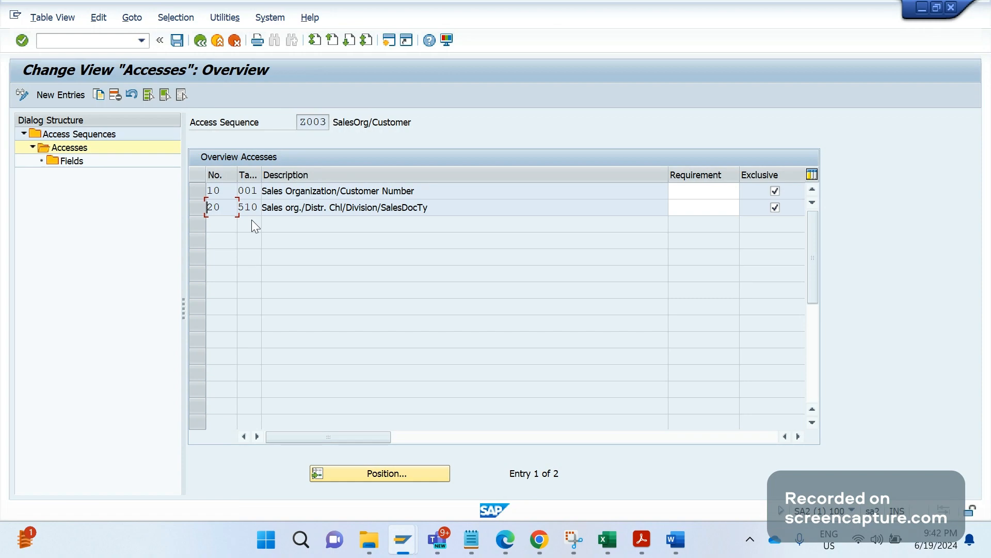
left_click(201, 41)
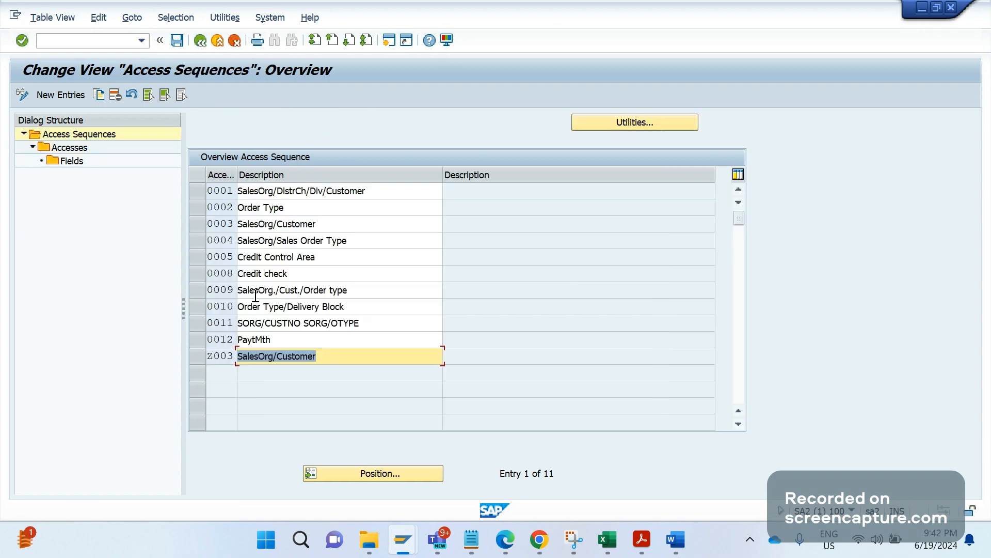
left_click(204, 46)
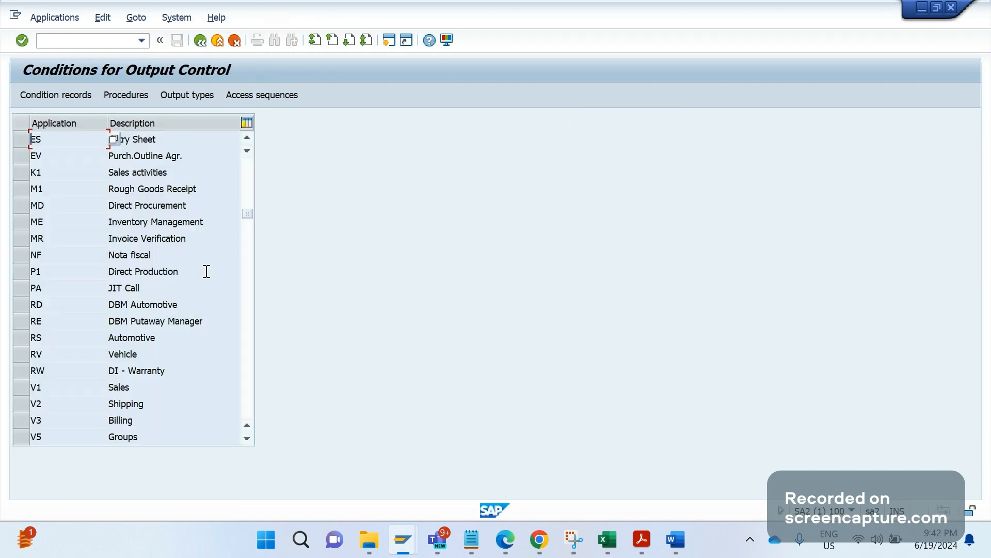
left_click(23, 391)
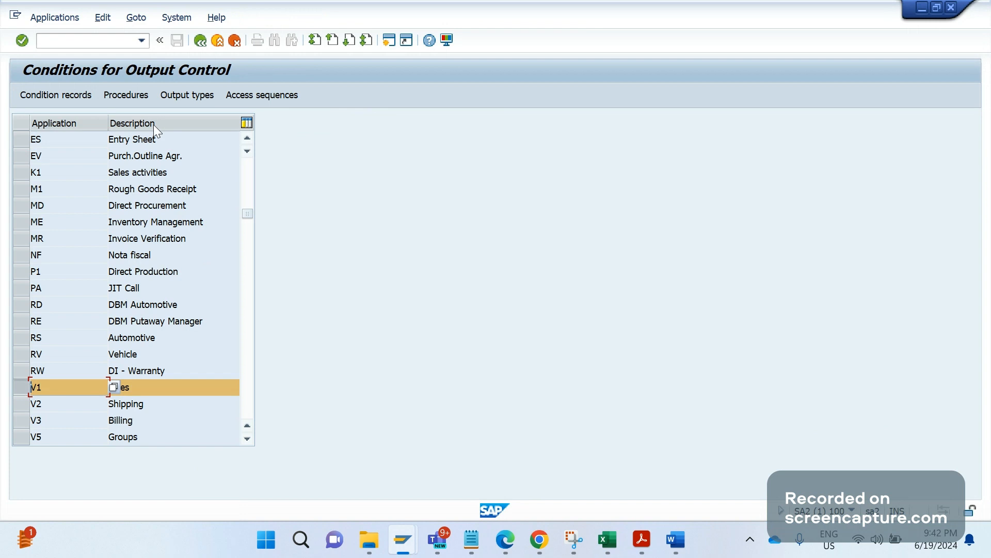
left_click(187, 95)
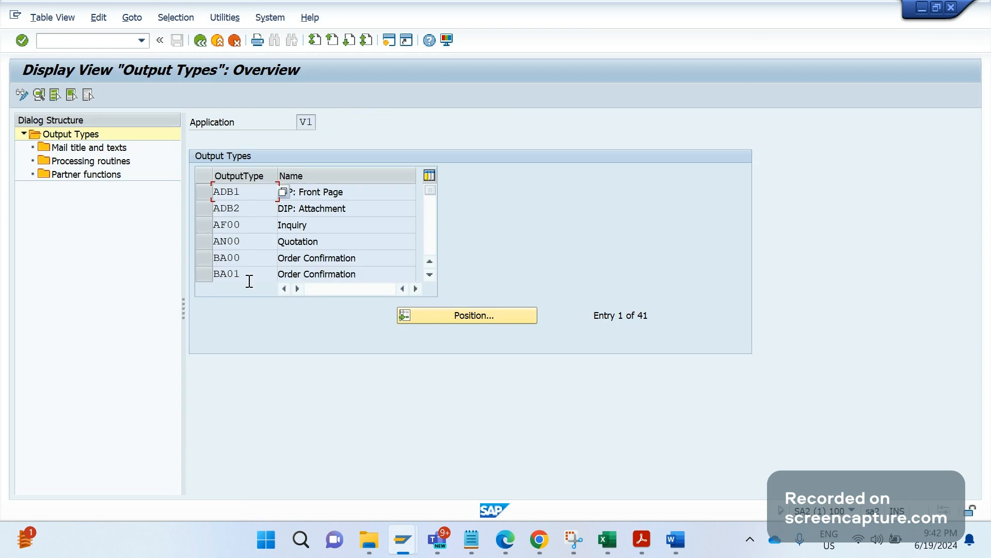
Locate output type ZA00, check its general data, and bring the output types overview into change mode
left_click(427, 322)
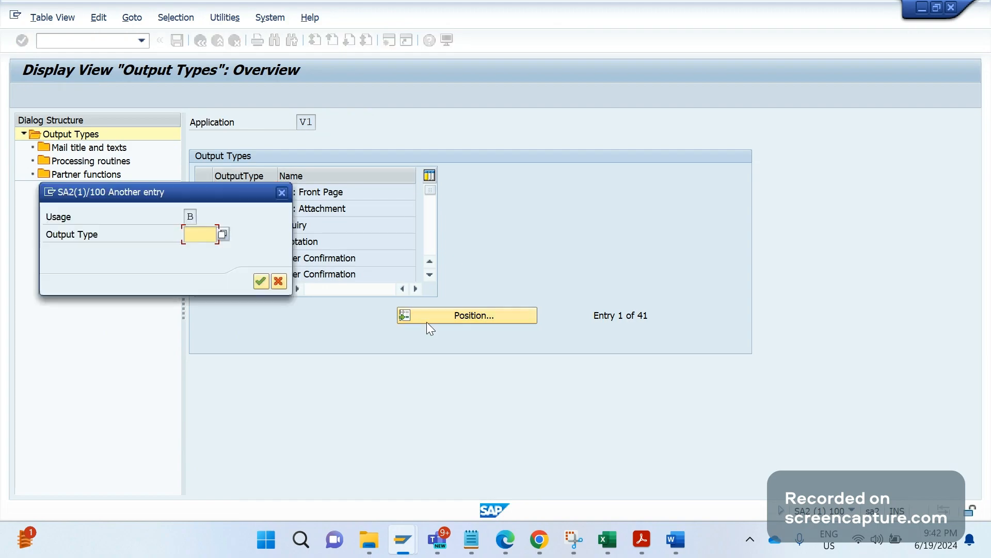
type("Z")
key("Return")
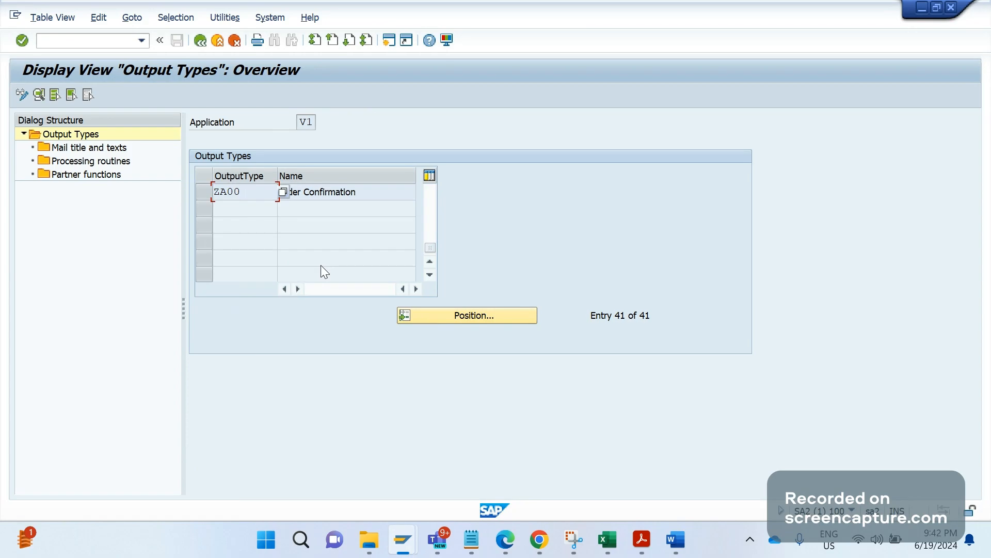
double_click(237, 192)
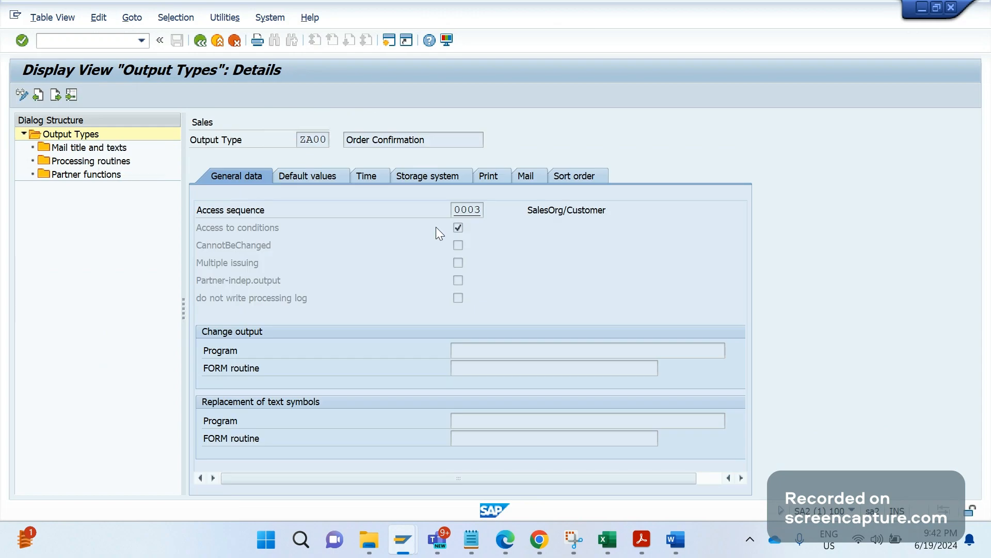
key("F3")
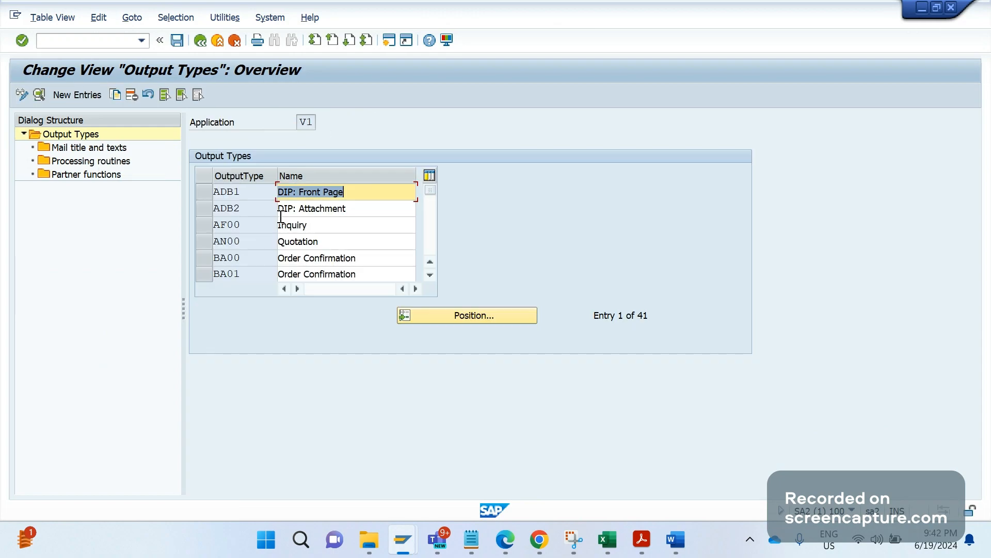
Set the access sequence of output type ZA00 to Z003 and save it to the customizing request "New custom output type creation"
left_click(410, 312)
type("ZA00")
key("Return")
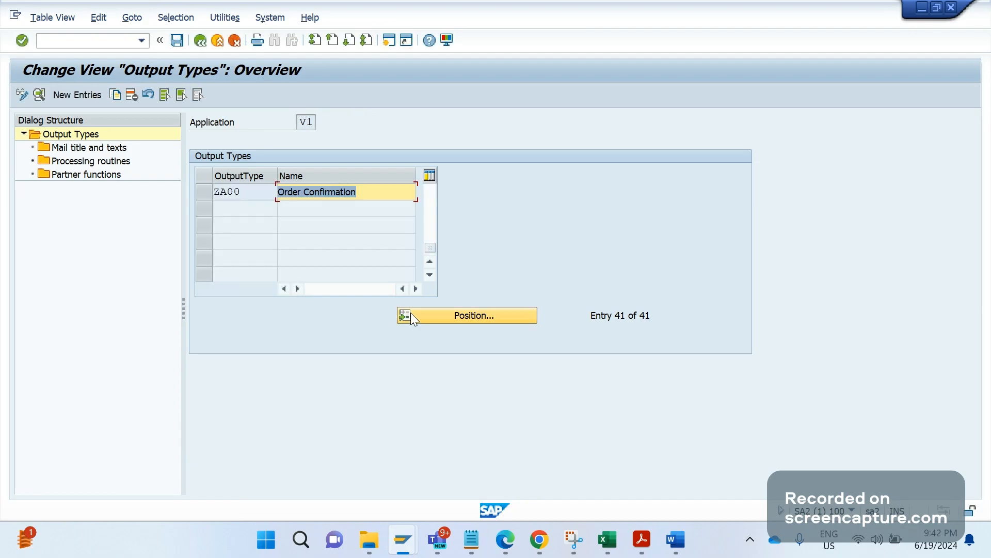
double_click(257, 191)
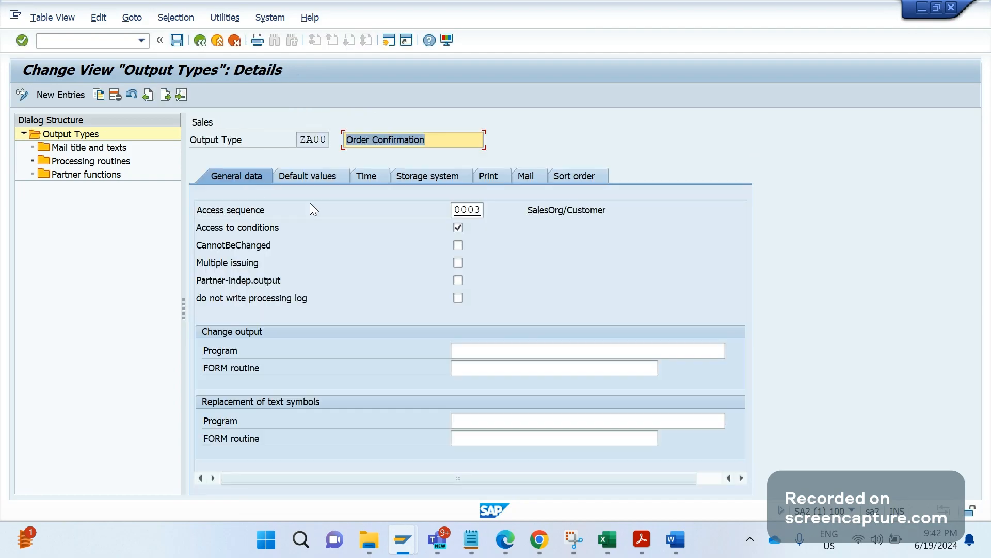
key("Tab")
type("Z")
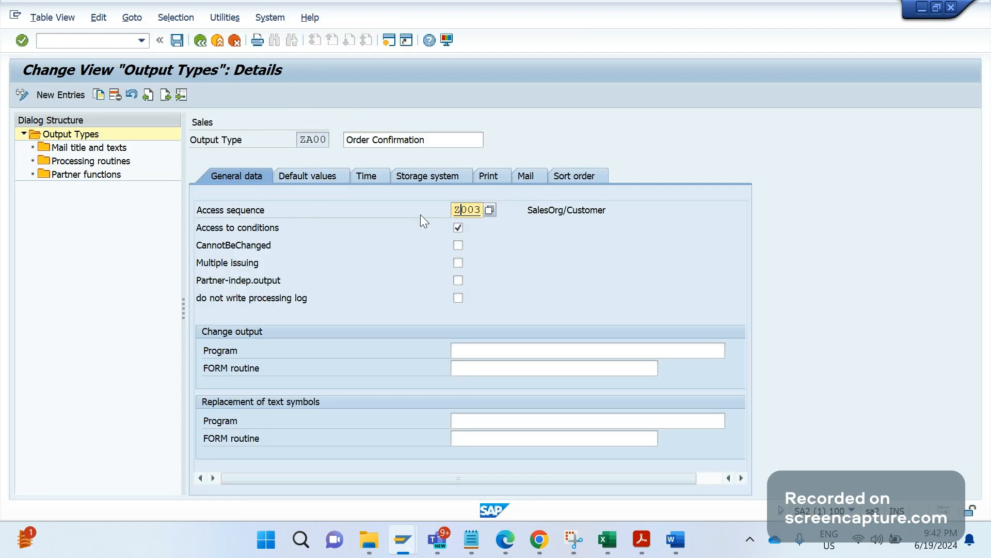
key("Return")
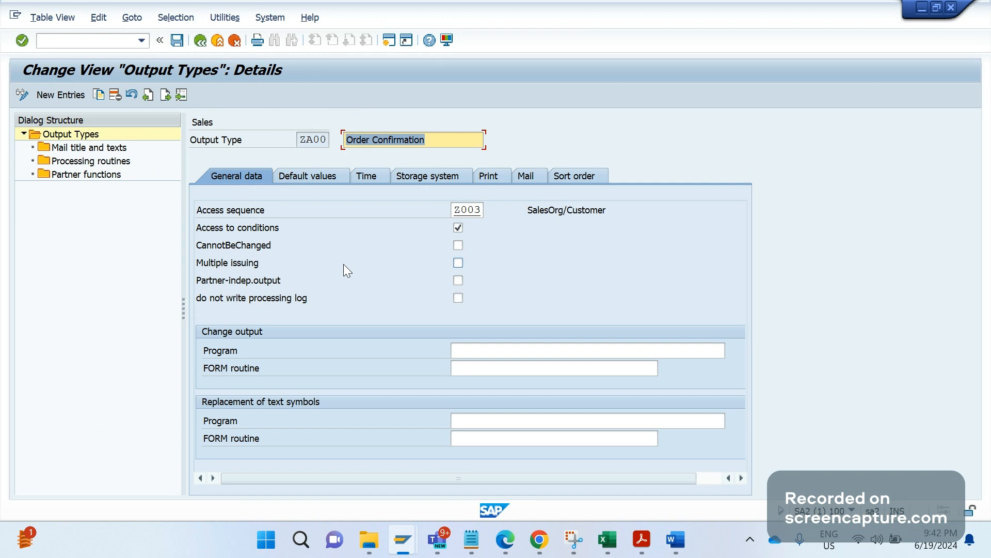
left_click(183, 46)
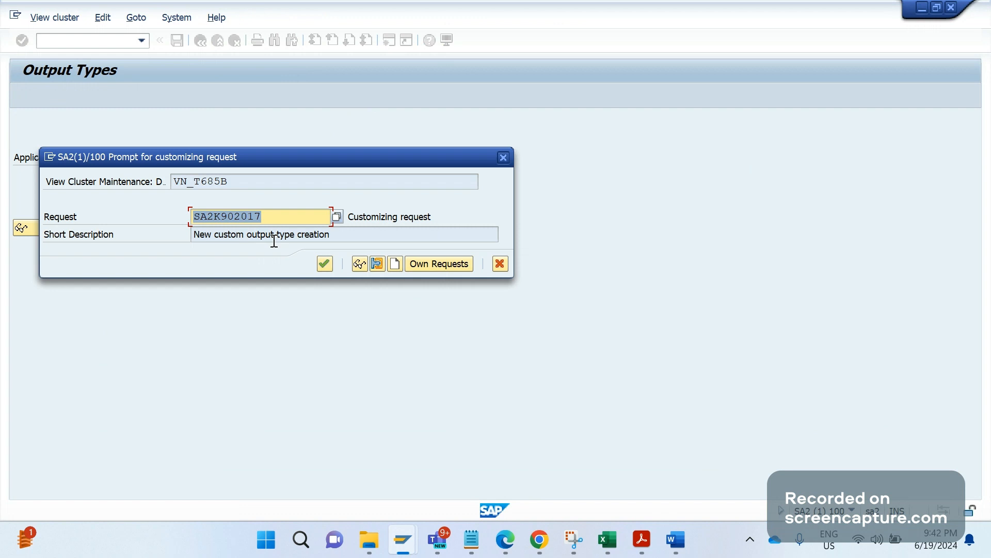
left_click(324, 264)
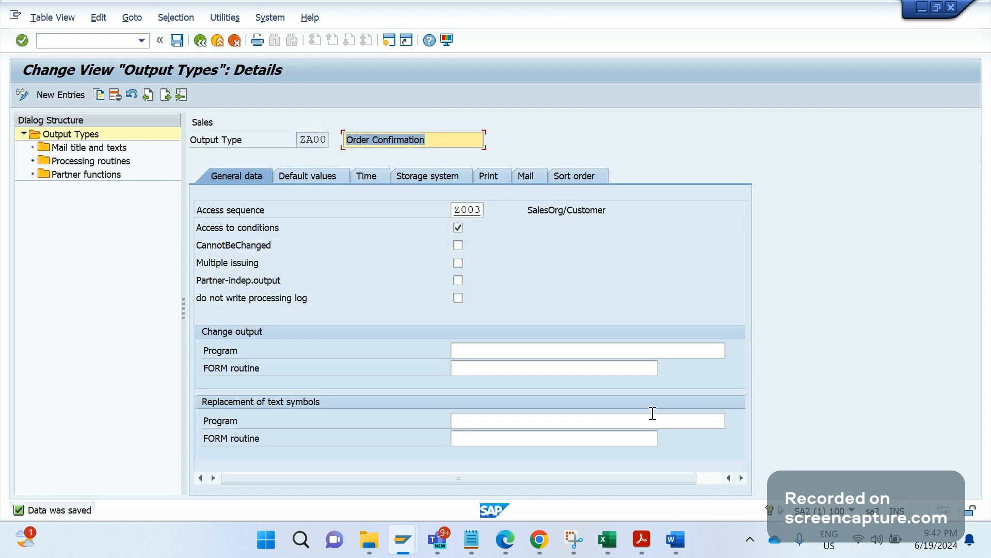
Switch to the SAP SD Enhancements document in Word and add solution step 3, "Assign ZA00 output type to the output procedure"
mouse_move(686, 534)
left_click(558, 457)
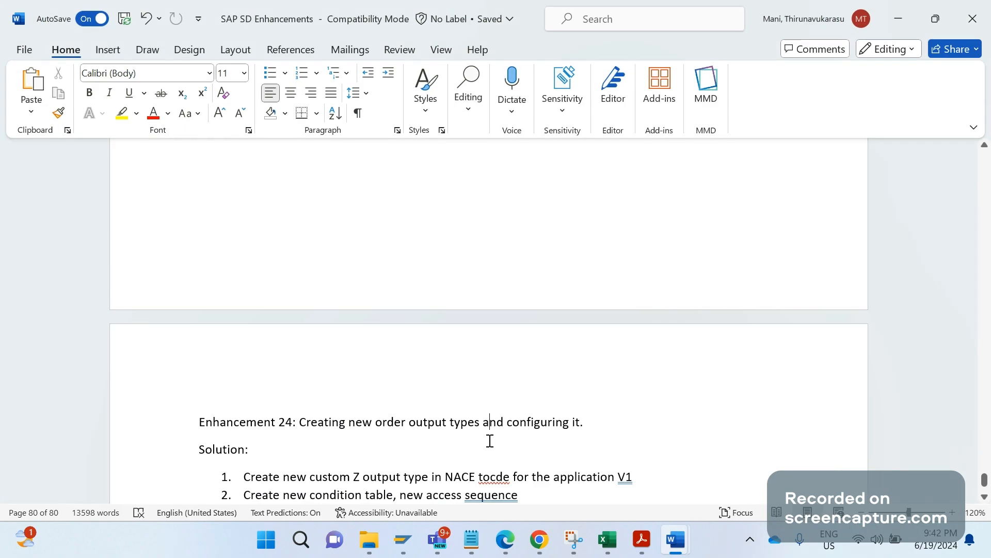
key("Down")
key("Down")
key("Down")
key("Down")
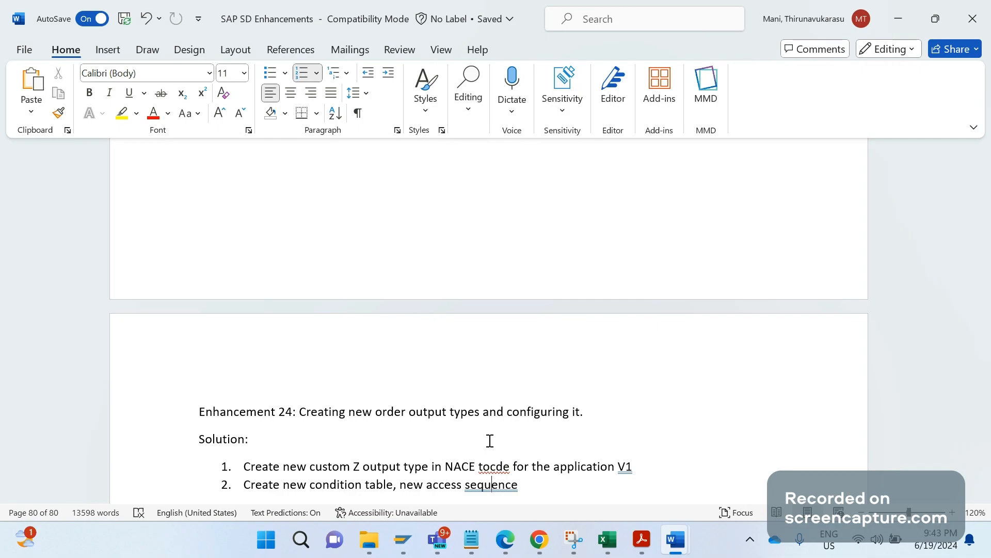
left_click(527, 486)
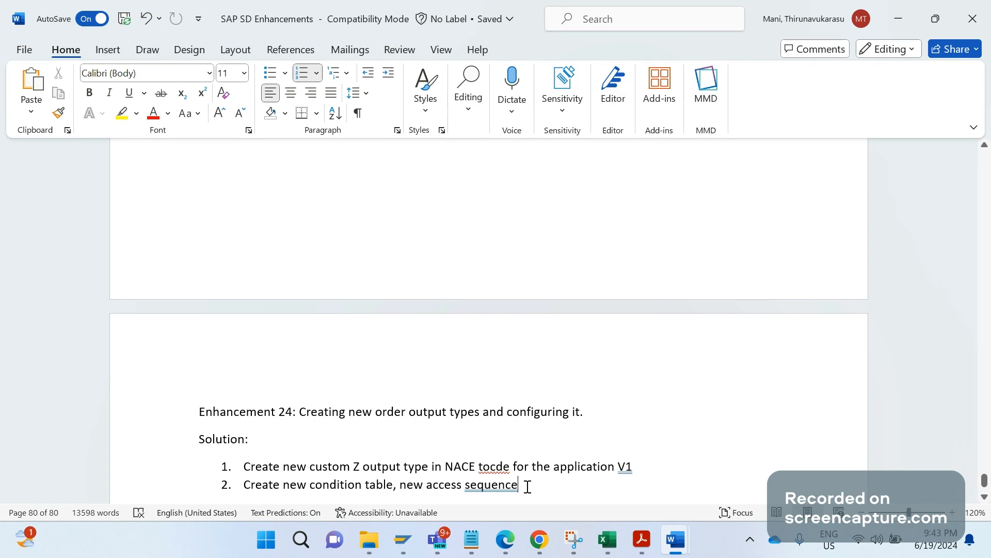
key("Return")
type("Assign ")
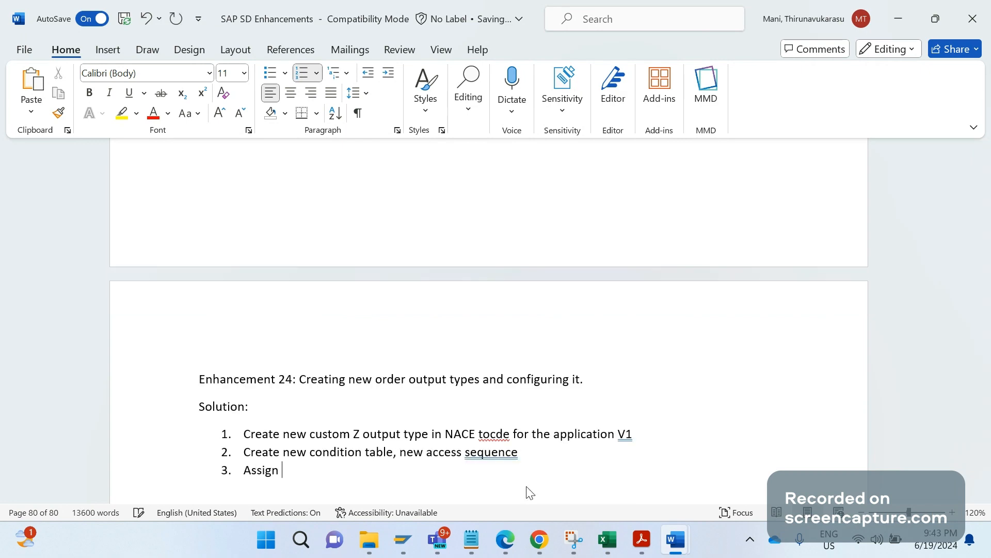
type("ZA00 output type i")
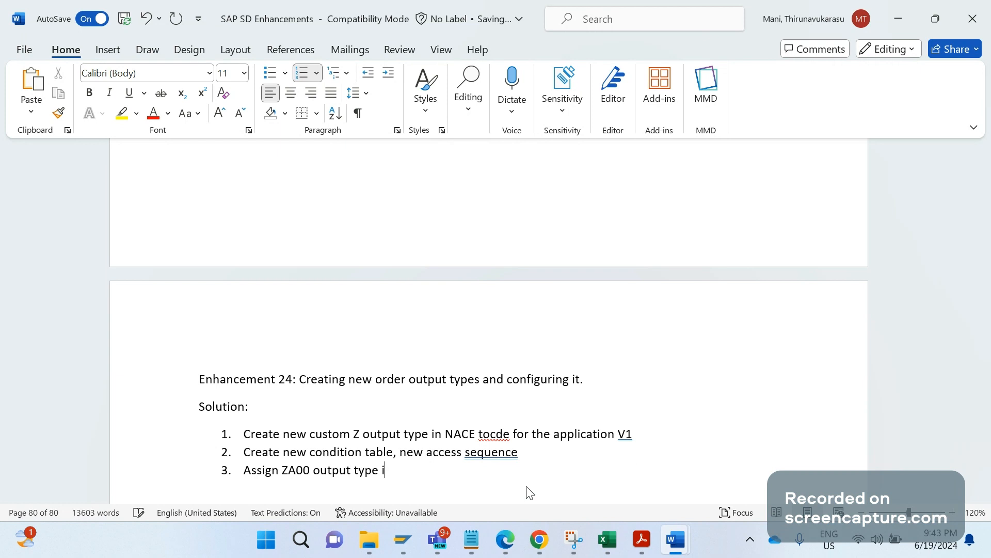
key("BackSpace")
type("to the output proc")
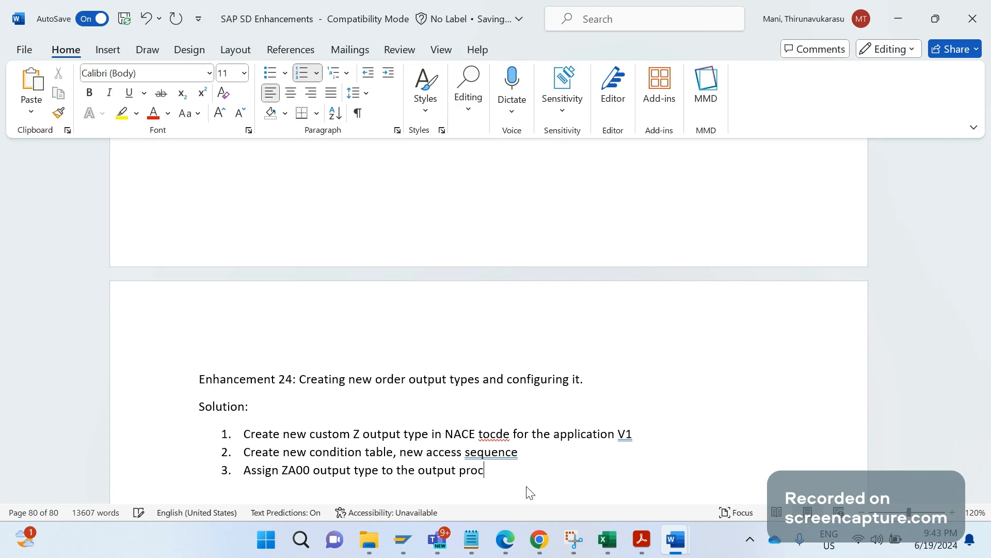
type("edure")
Switch back to SAP, leave the ZA00 details and output types, and return to the output control applications
key("alt+Tab")
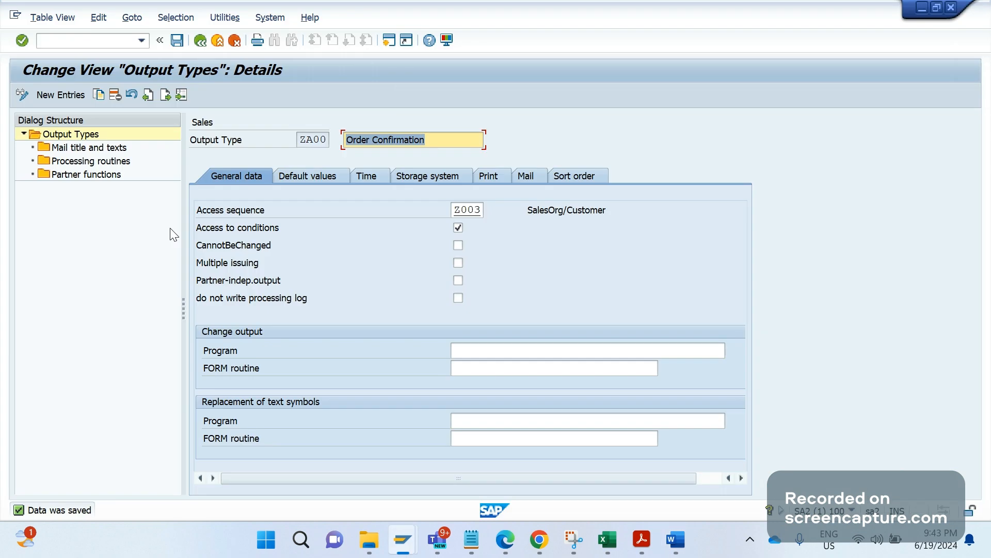
left_click(201, 47)
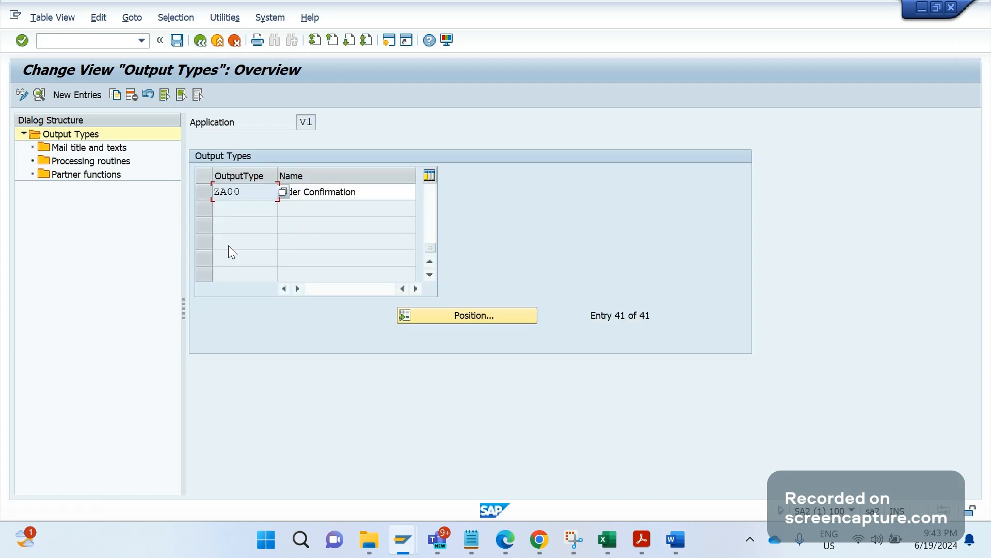
left_click(202, 41)
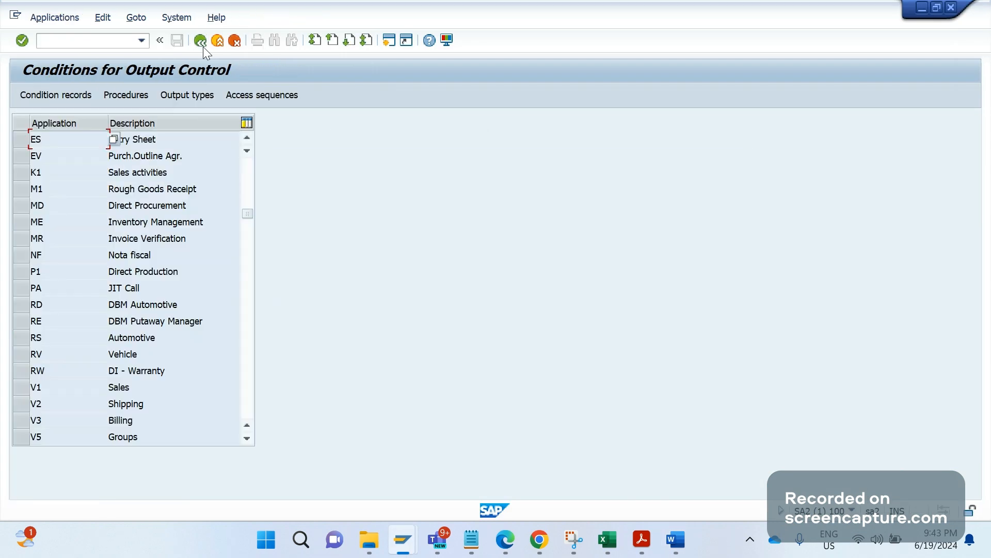
Open the output procedures of application V1 (Sales) and display the control data of procedure V10000 Order Output
left_click(27, 392)
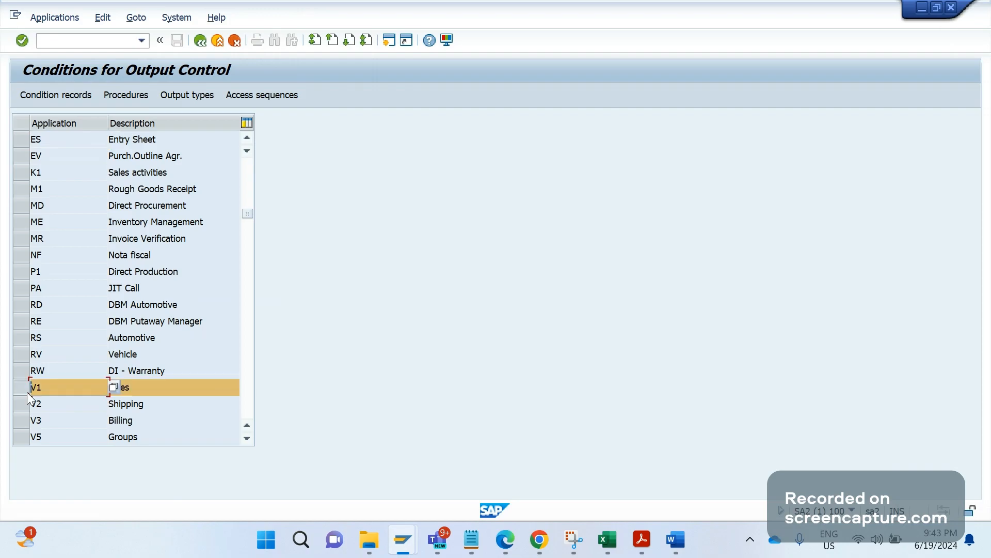
left_click(125, 95)
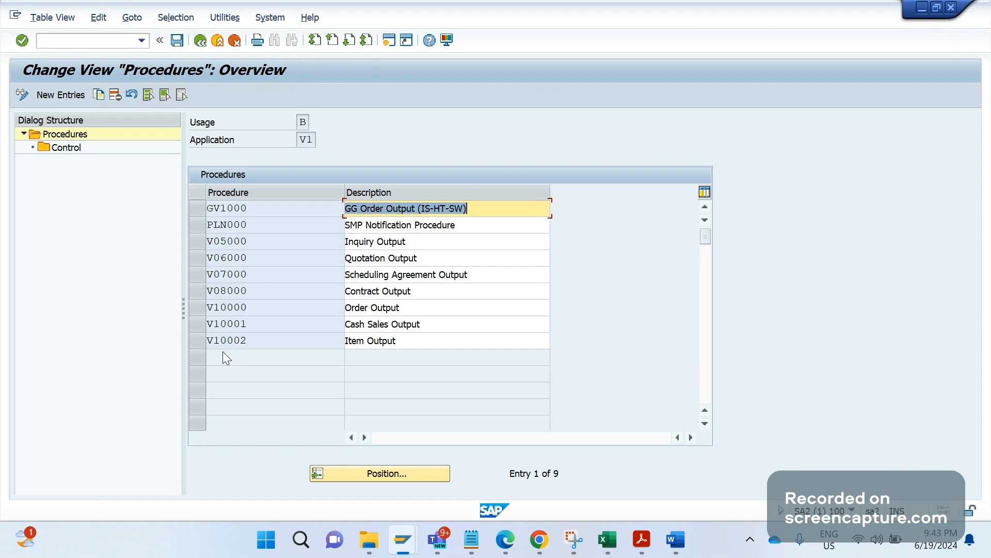
left_click(202, 308)
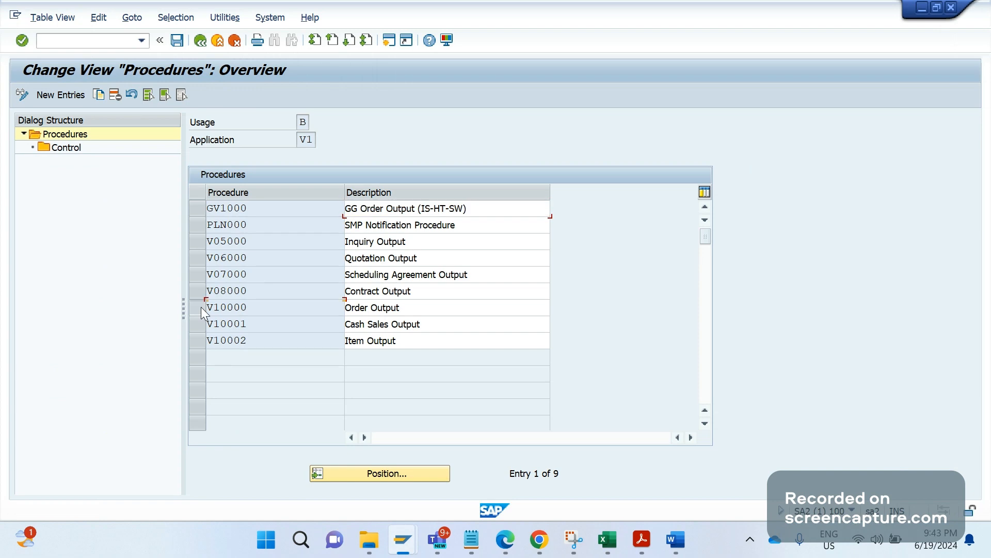
left_click(201, 307)
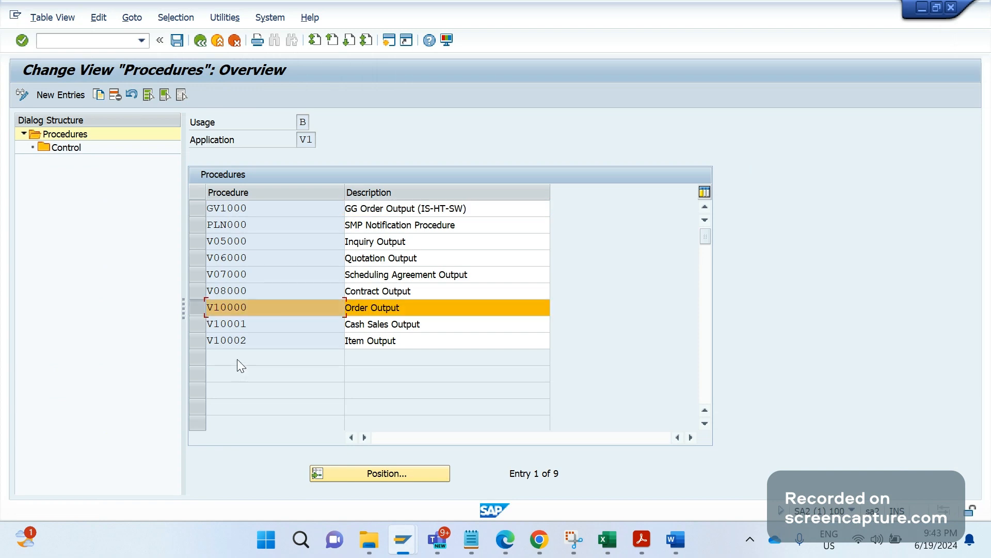
double_click(253, 242)
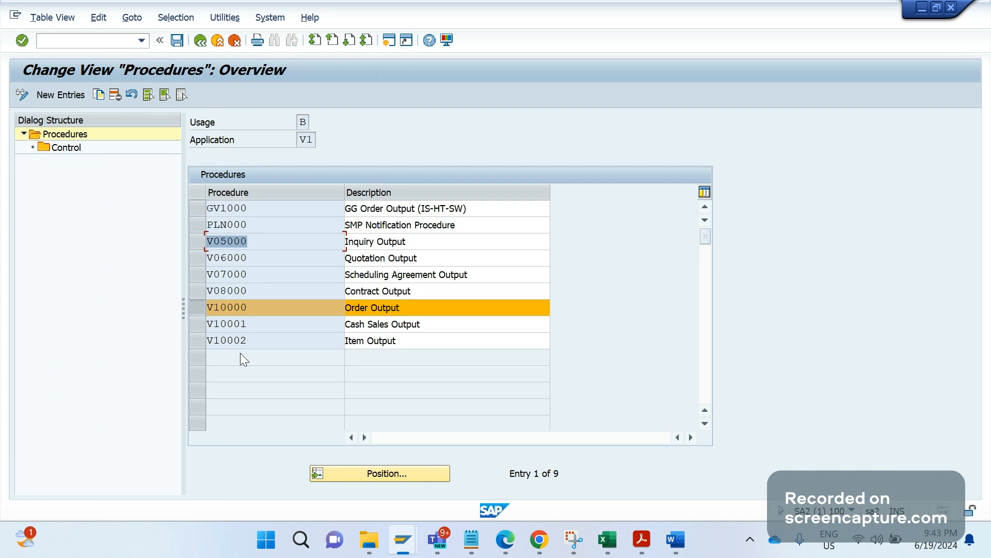
left_click(199, 302)
left_click(198, 307)
left_click(71, 150)
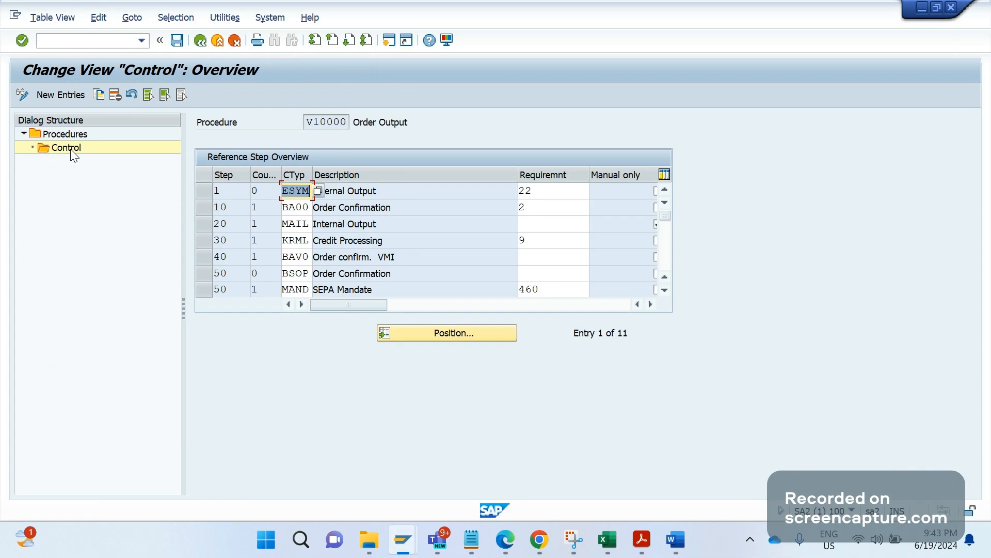
Add output type ZA00 as step 100 of procedure V10000 and save it to the customizing request "New custom output type creation"
left_click_drag(665, 217, 665, 248)
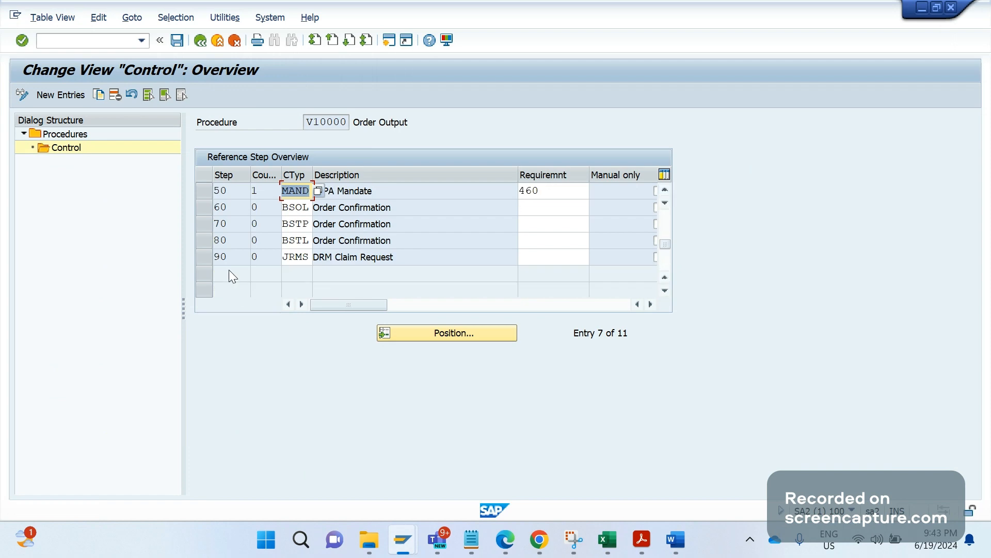
left_click(67, 103)
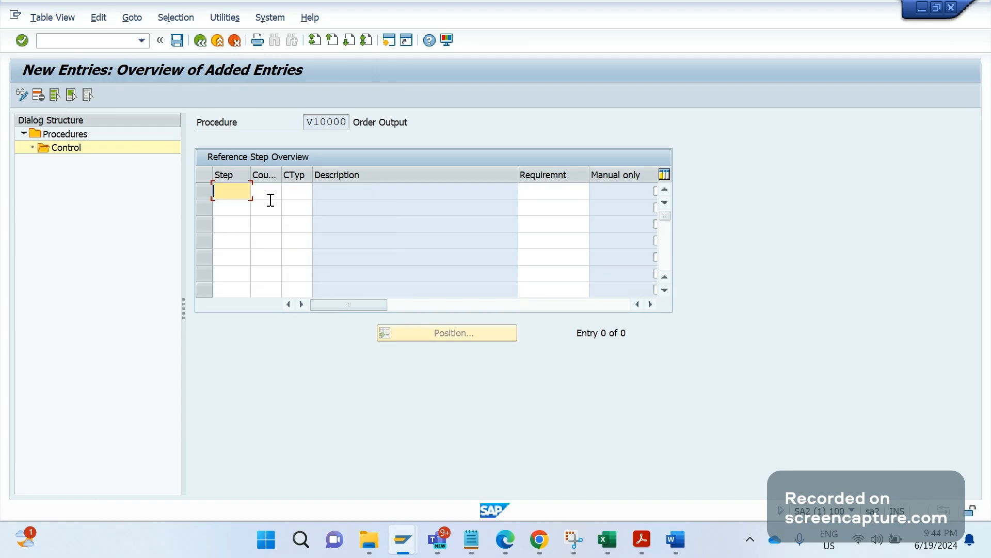
type("100")
key("Tab")
type("0")
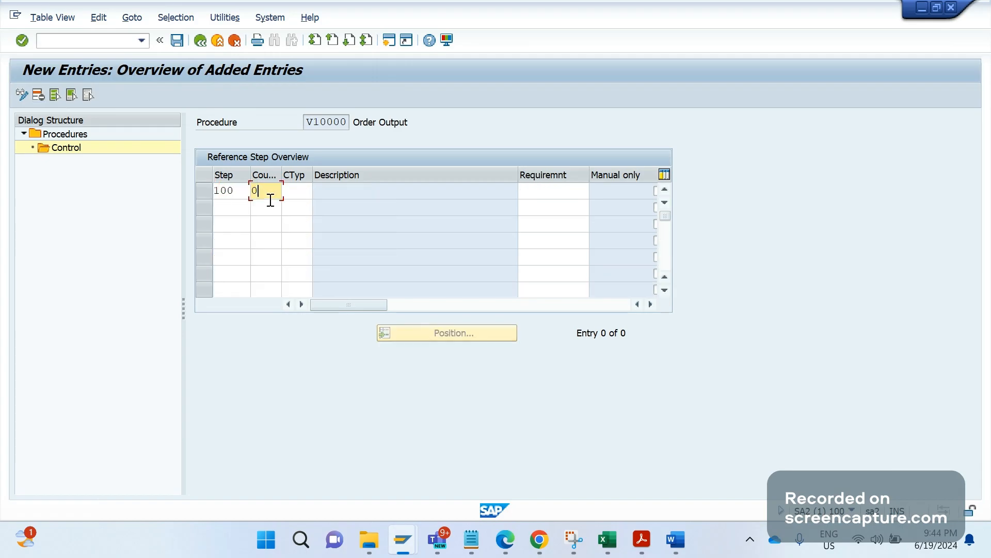
key("BackSpace")
key("Tab")
type("za")
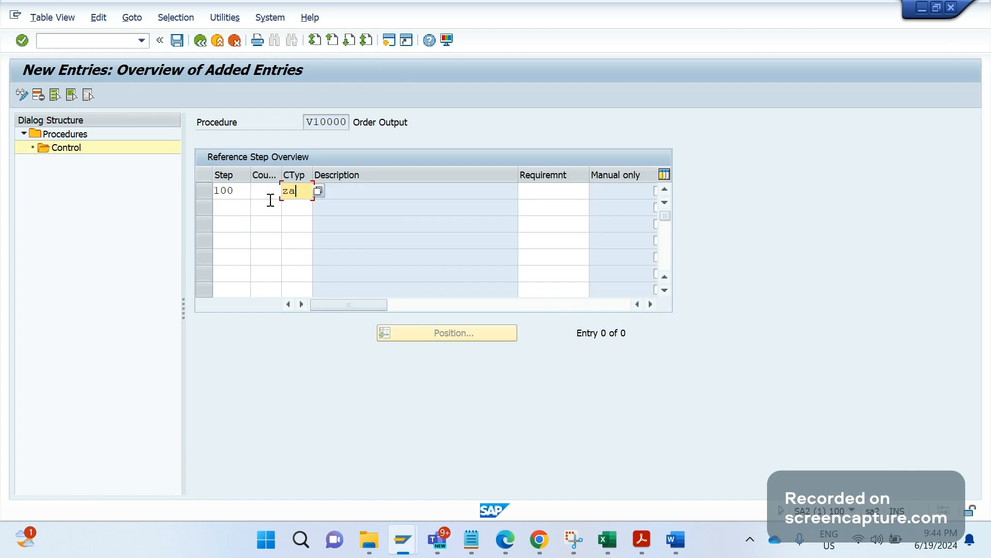
type("00")
key("Return")
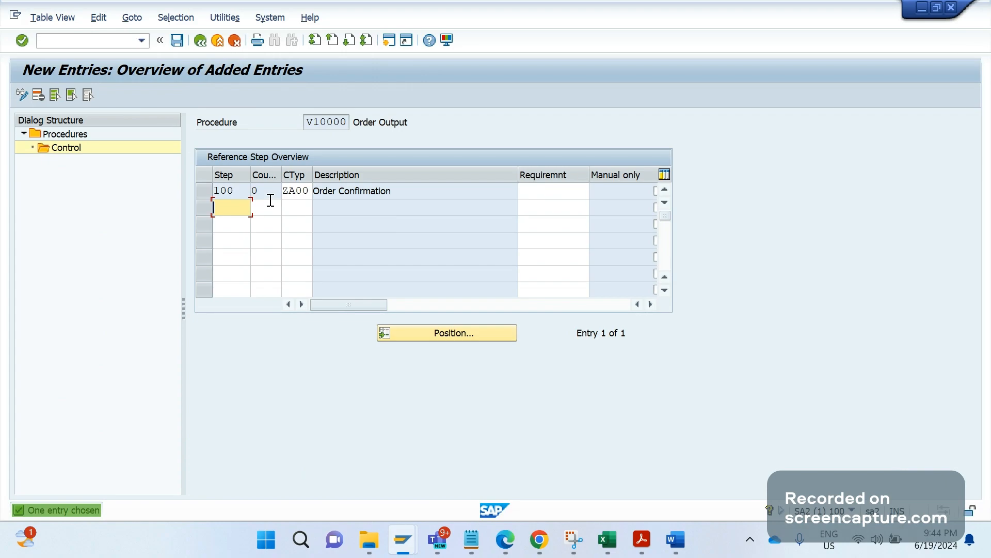
left_click(176, 40)
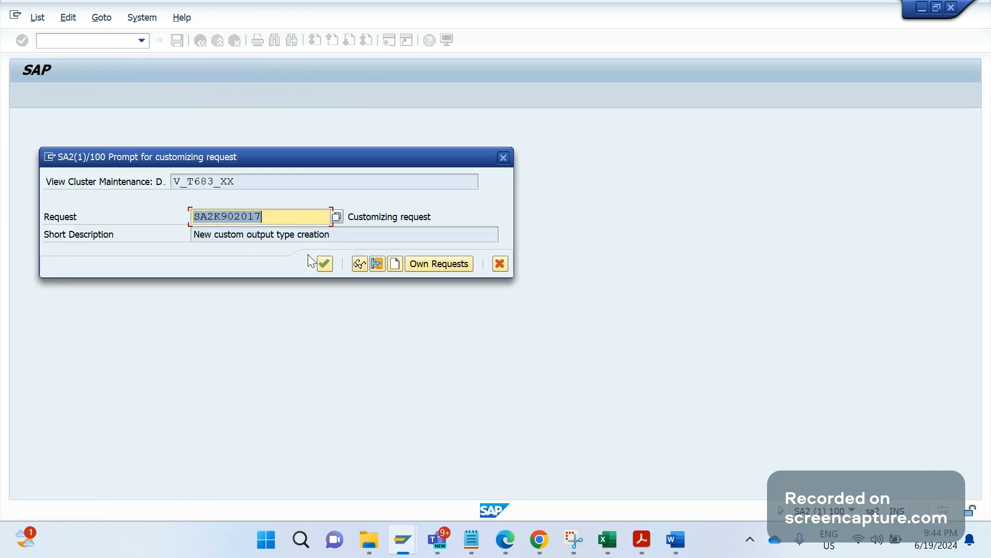
left_click(320, 262)
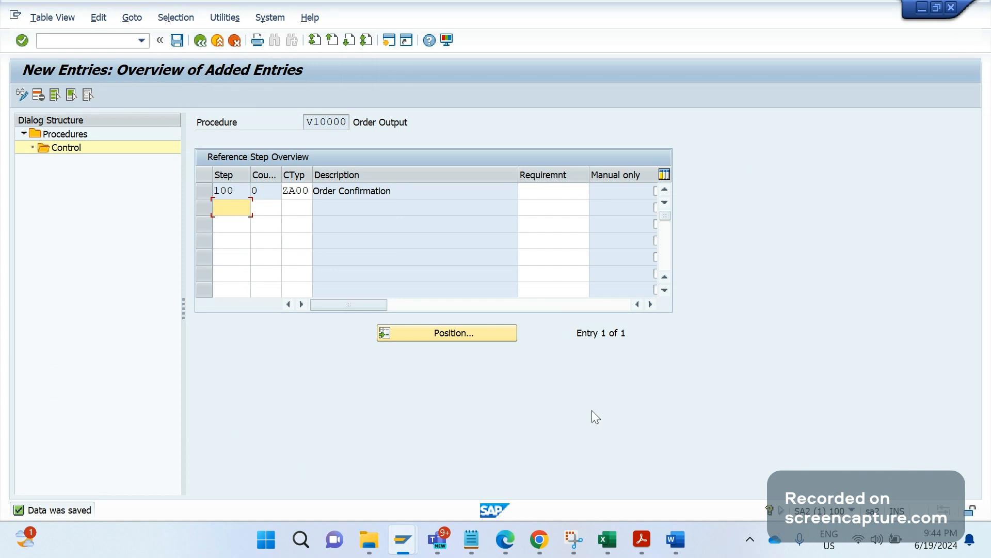
Switch to the Word document and add sub-point a under step 3, "Need to create new output procedure and then assign this output type"
mouse_move(672, 535)
left_click(551, 464)
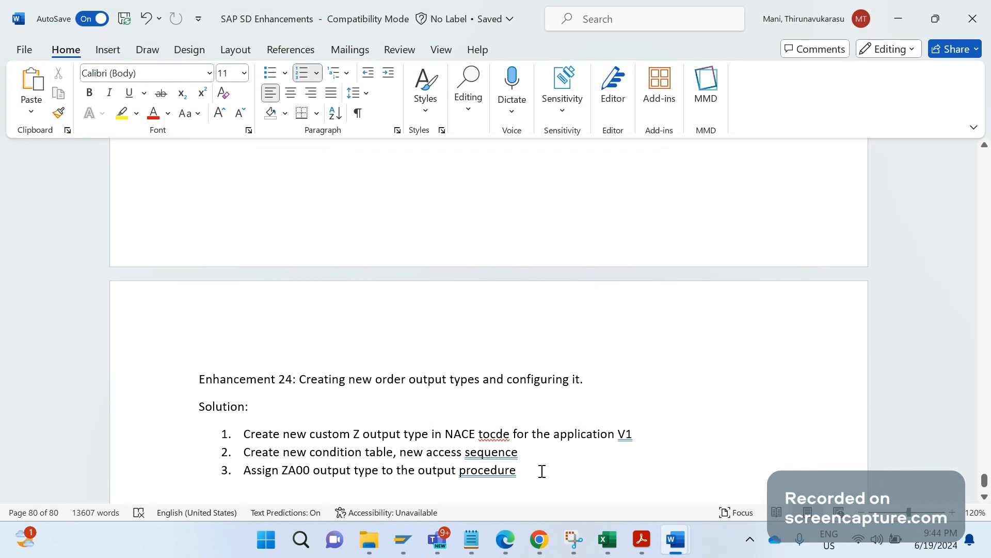
key("Return")
key("Tab")
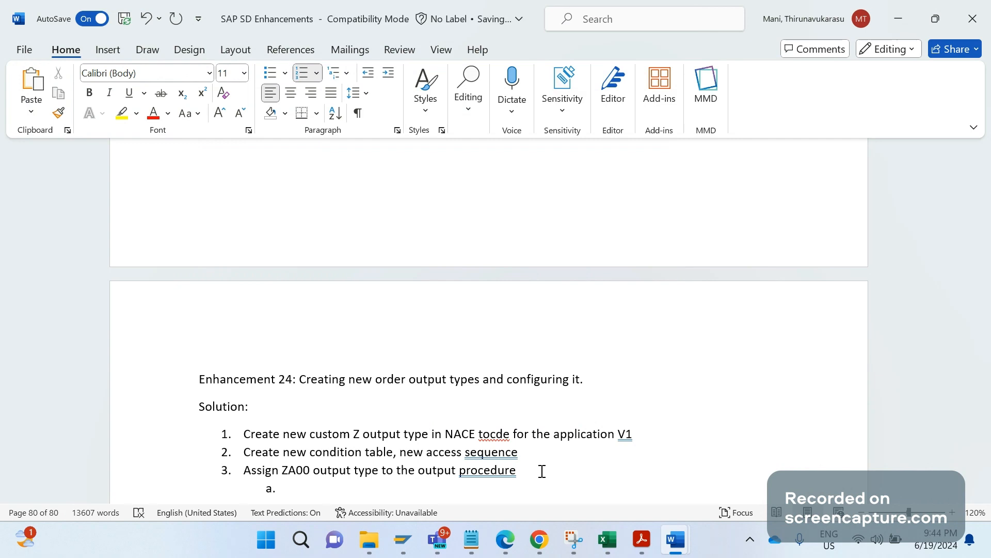
type("need to create new utput")
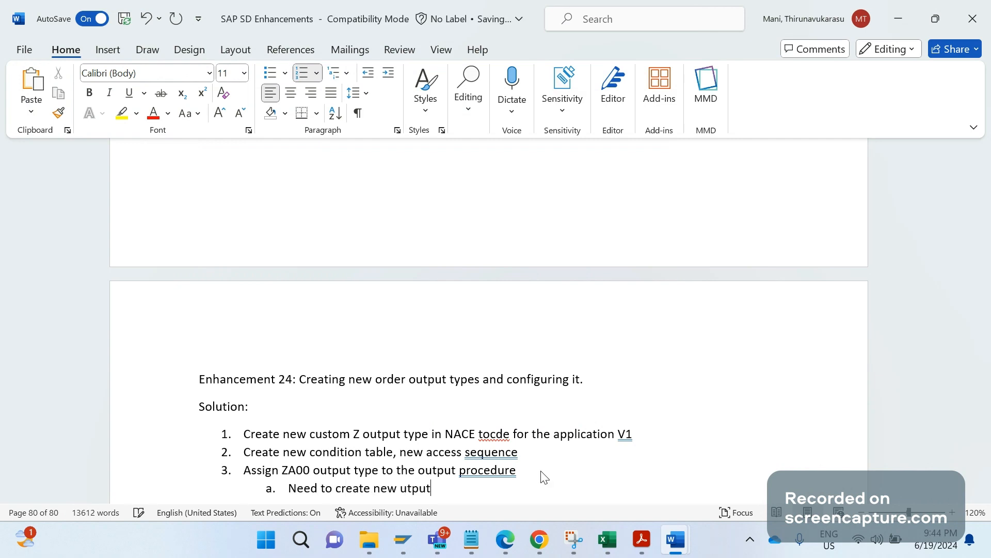
key("BackSpace")
key("BackSpace")
key("BackSpace")
key("BackSpace")
key("BackSpace")
type("output pro")
key("BackSpace")
type("cedure and ")
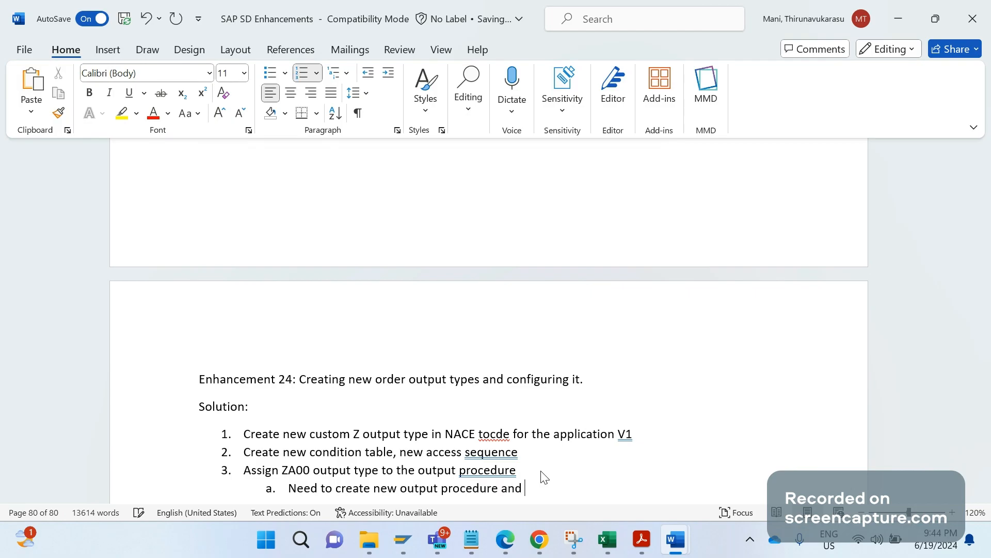
type("then assign it")
key("BackSpace")
key("BackSpace")
key("BackSpace")
type("this output type")
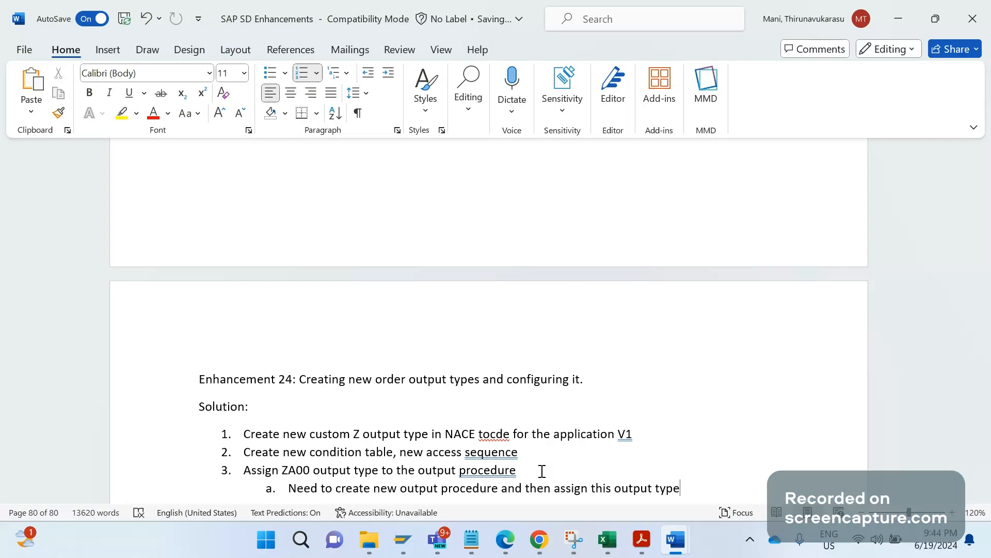
type("q")
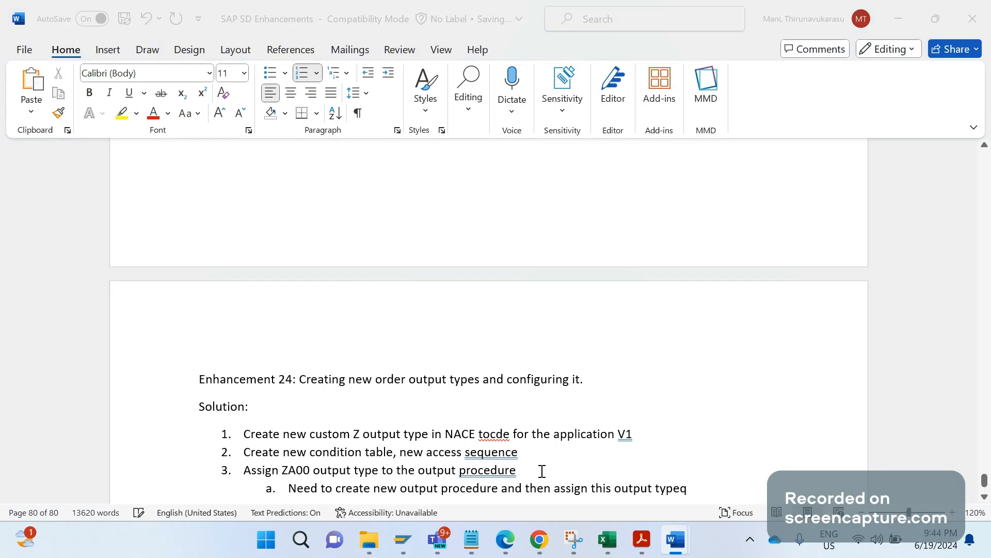
Switch back to SAP, return to the control overview of procedure V10000, and try to view its remaining entries
key("alt+Tab")
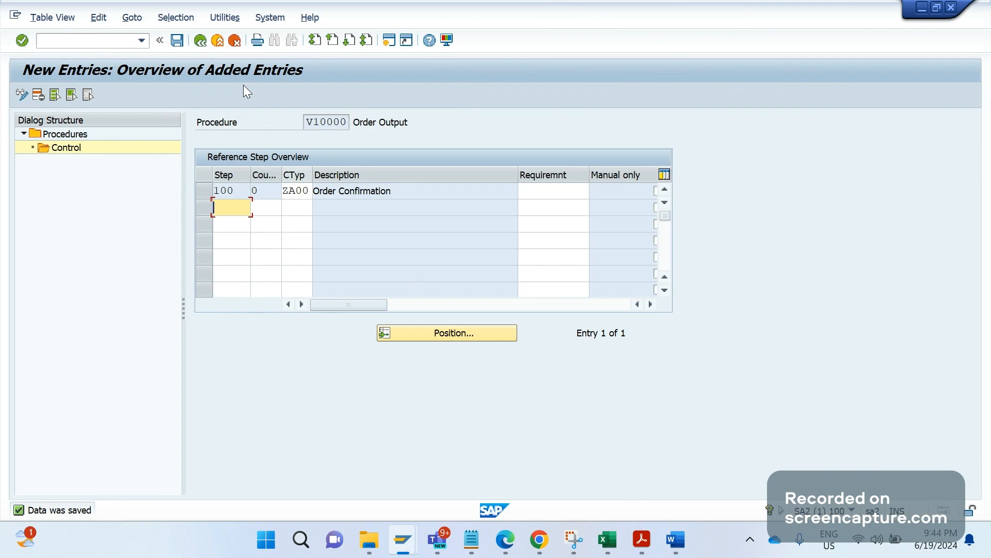
key("F3")
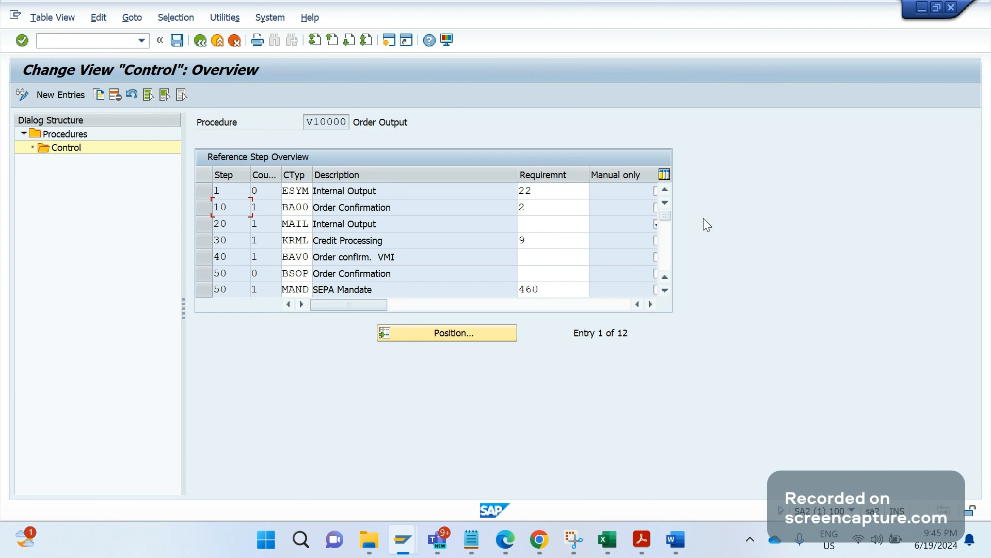
left_click(666, 235)
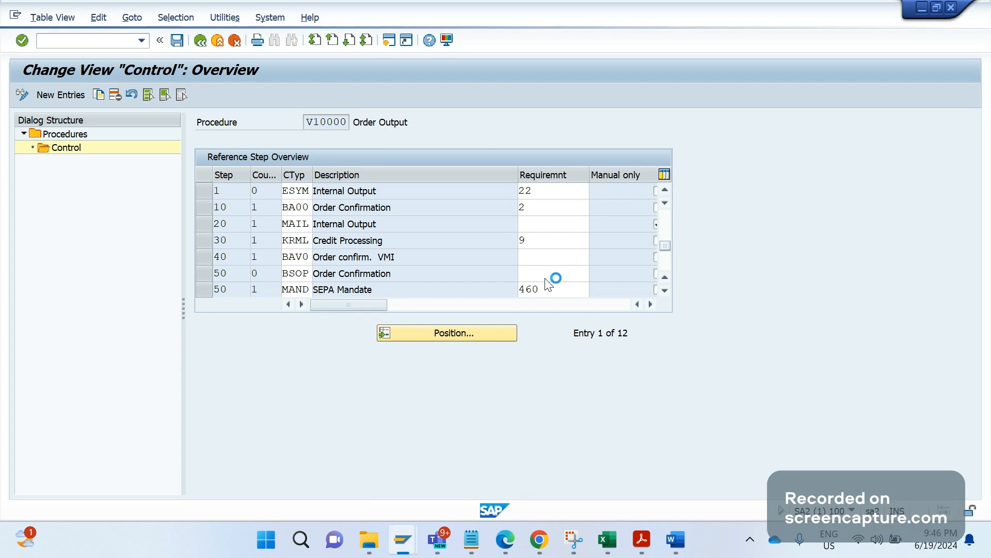
left_click(12, 17)
left_click(59, 154)
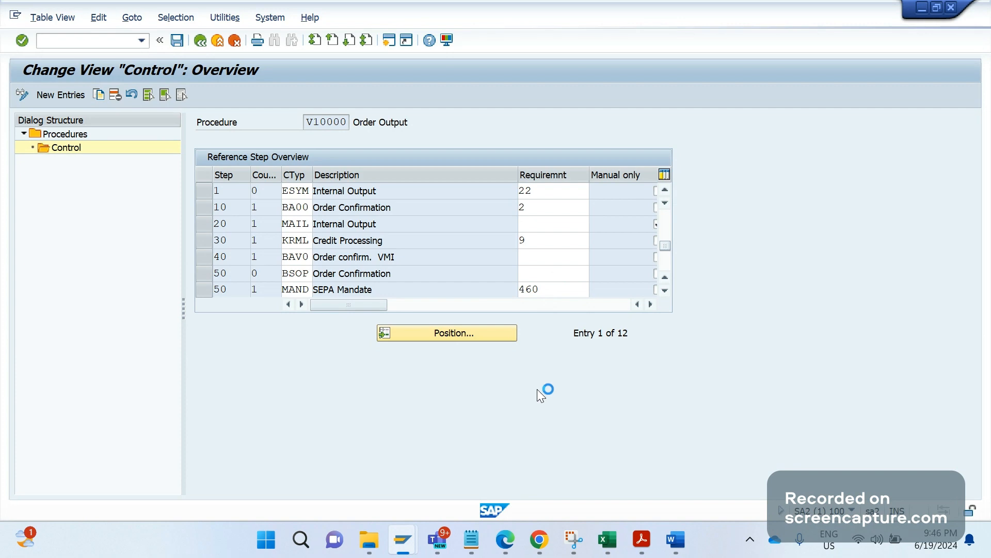
Switch to the second SAP session, start transaction NACE there, and check the first session before returning
mouse_move(402, 539)
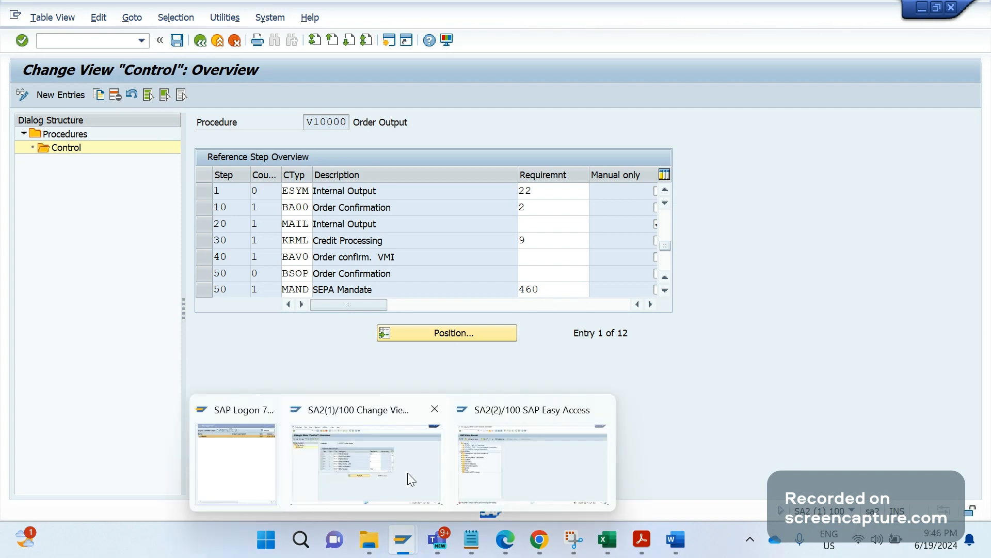
left_click(497, 465)
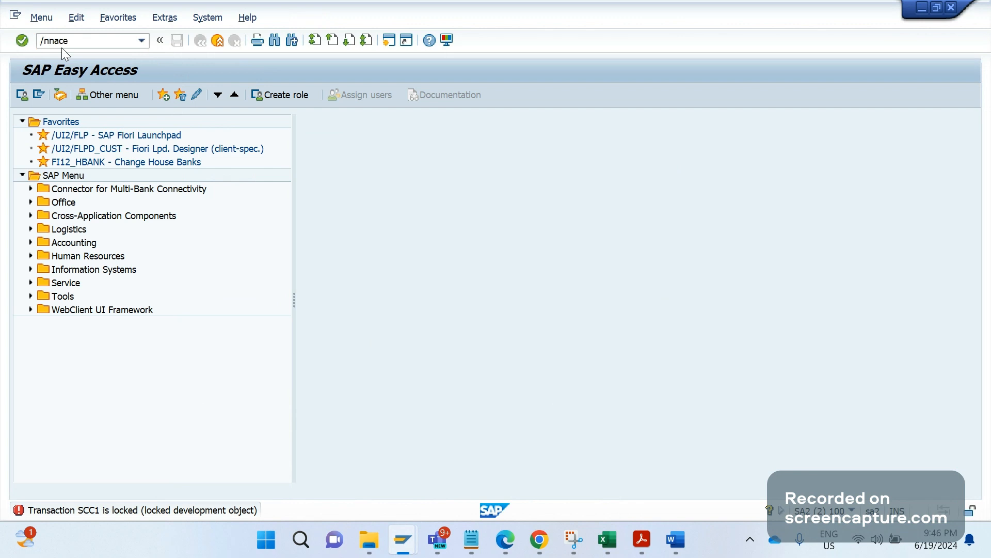
key("Return")
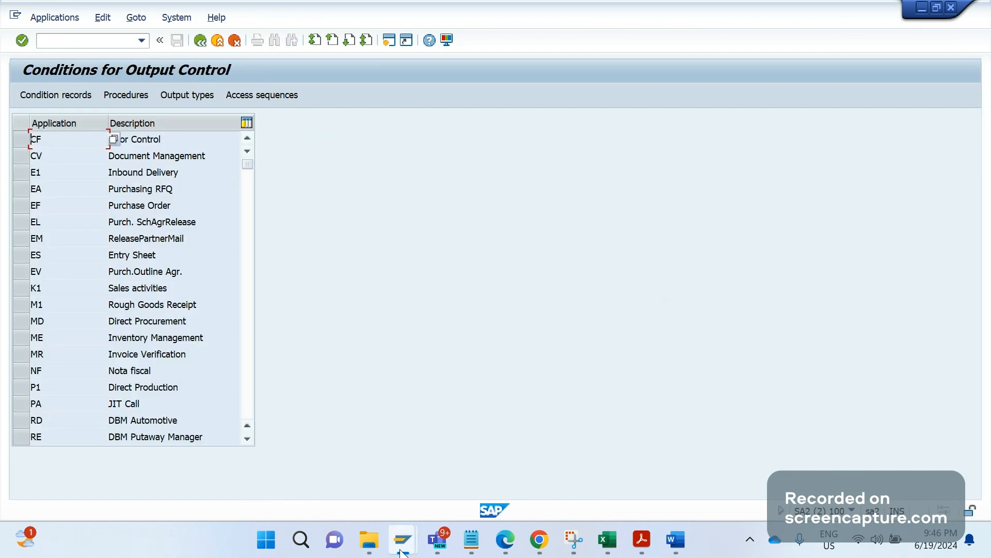
mouse_move(402, 552)
left_click(374, 465)
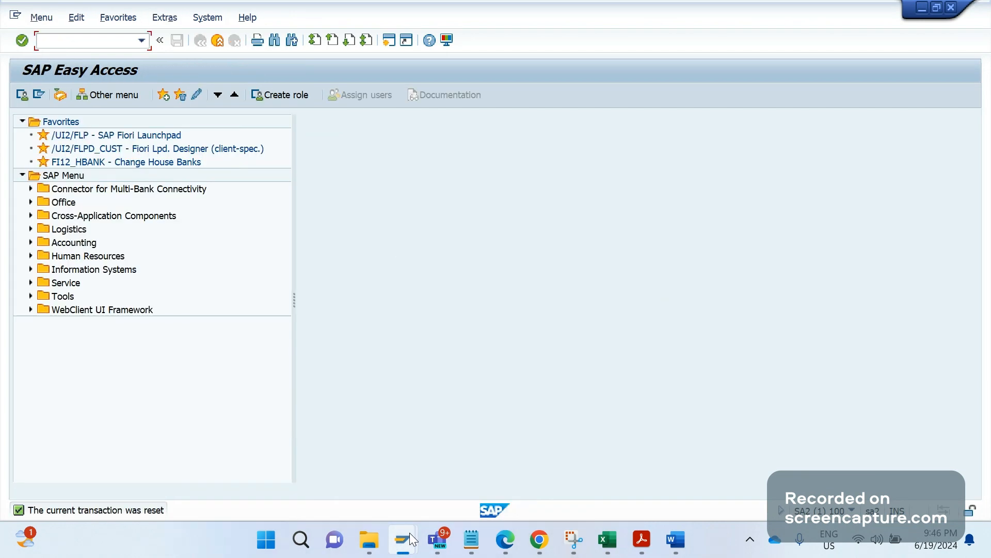
mouse_move(410, 532)
left_click(516, 471)
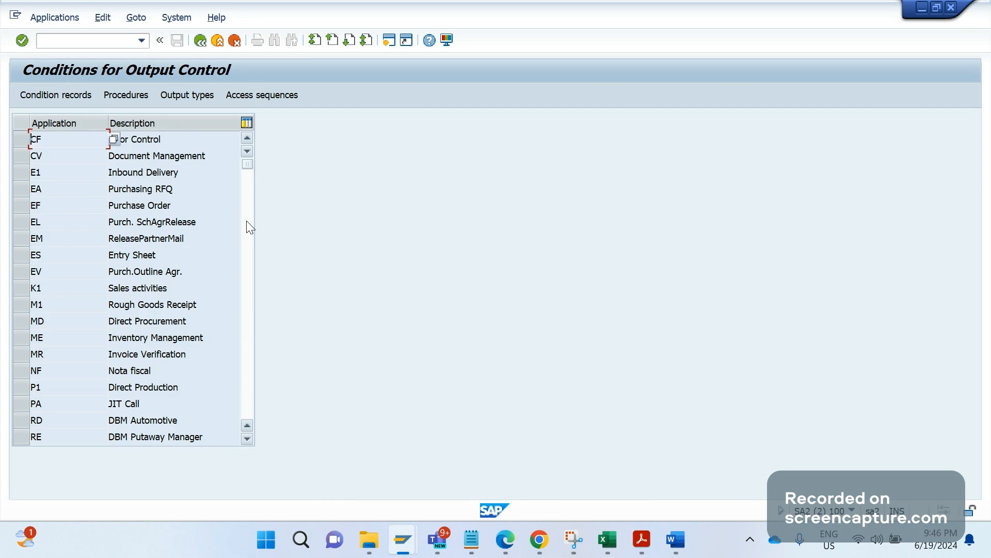
Open the output procedures of application V1 in the second session and select V10000 Order Output
scroll(249, 206, "down", 4)
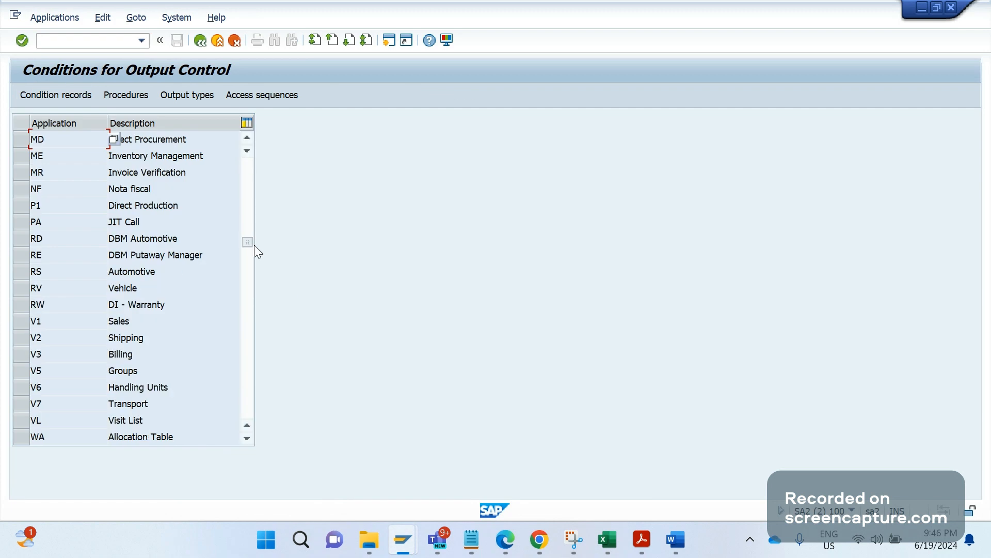
left_click(21, 321)
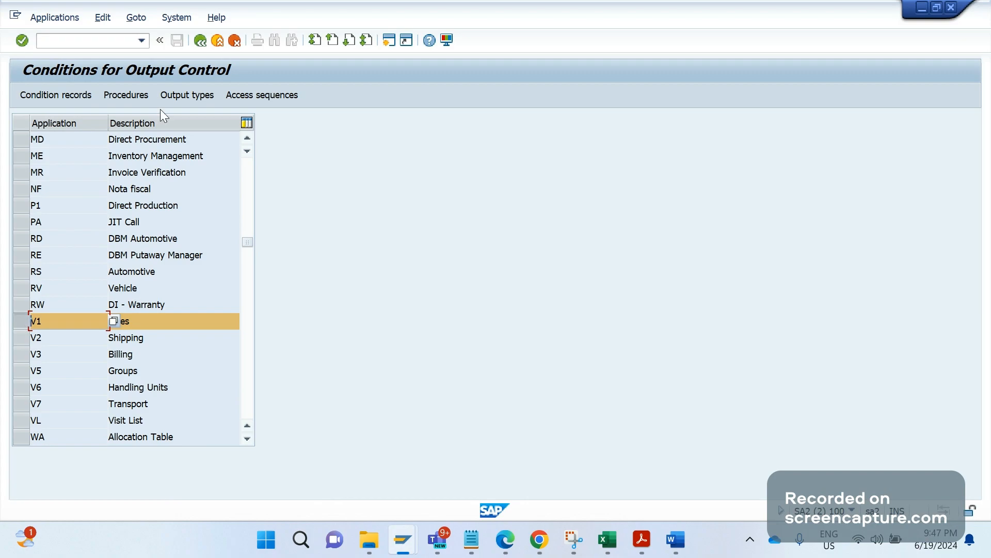
left_click(137, 100)
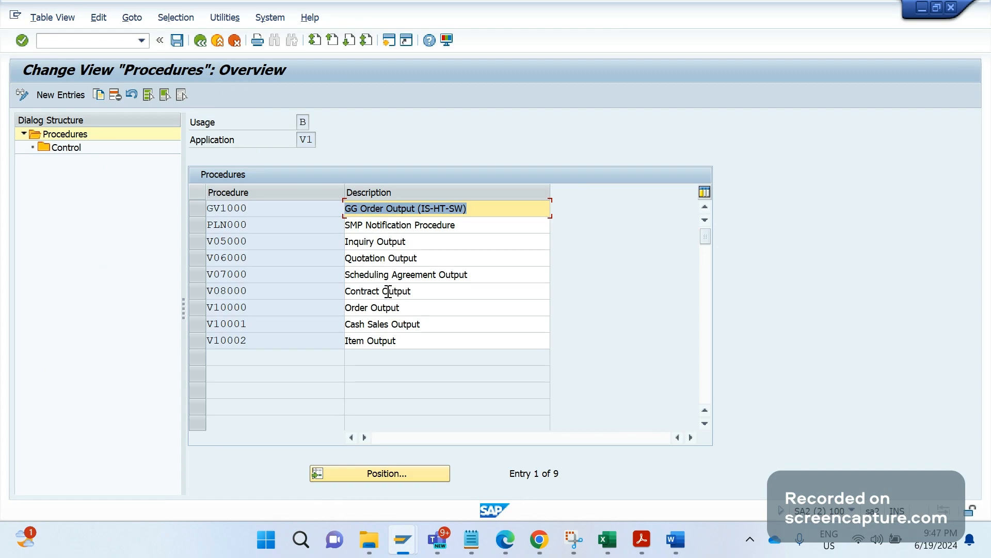
left_click(199, 309)
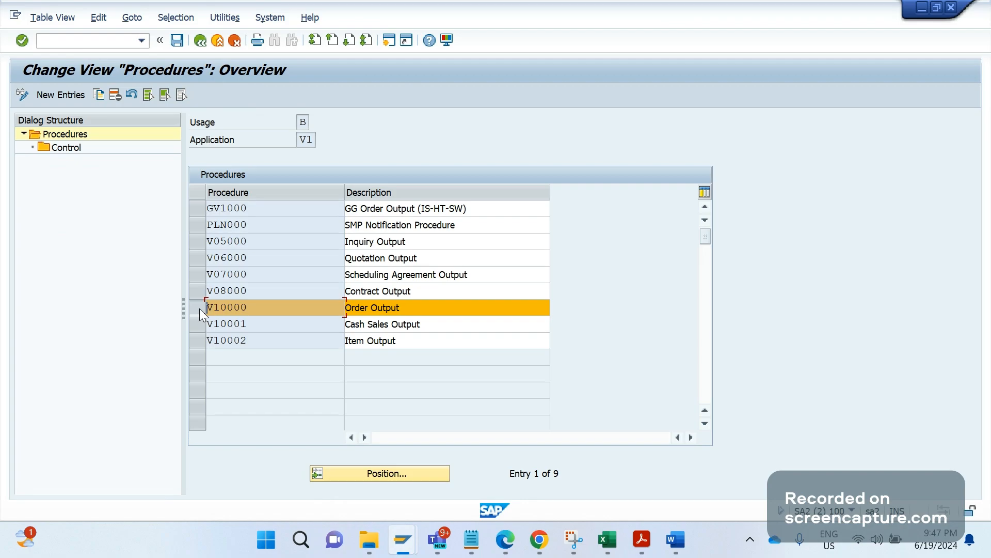
Switch to the Word document, remove the stray character ending sub-point a, and start list item 4 below it
left_click(676, 540)
left_click(549, 460)
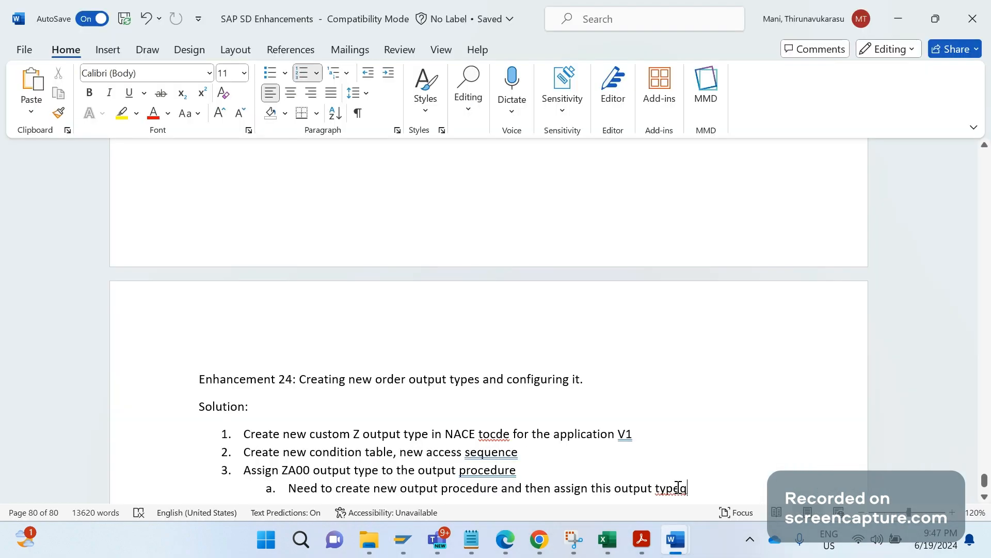
key("BackSpace")
key("Return")
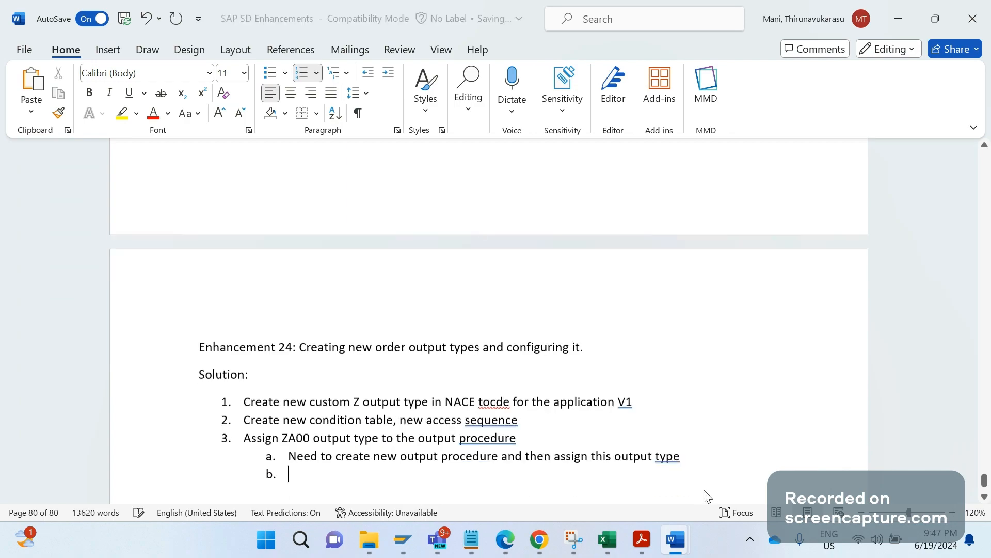
key("Return")
key("BackSpace")
type("4")
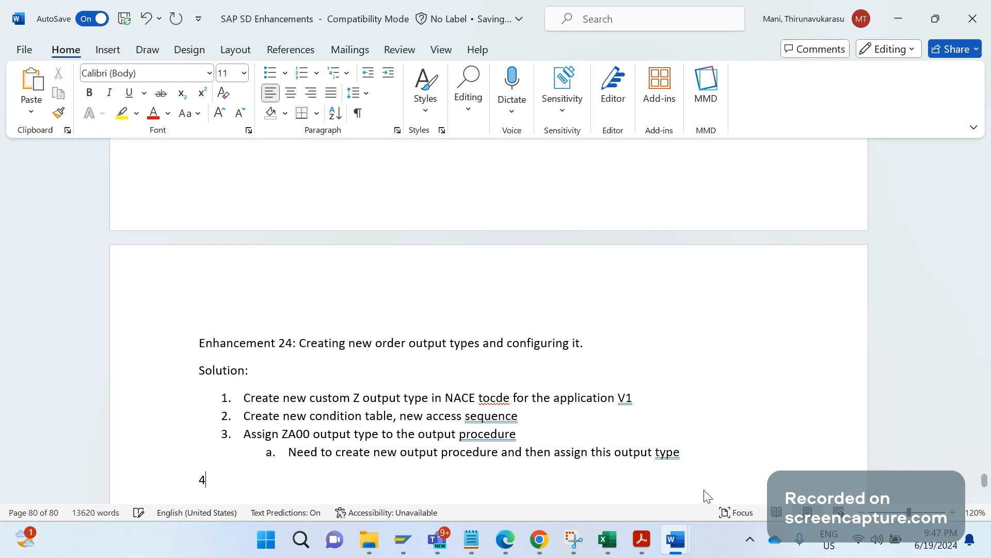
type(". ")
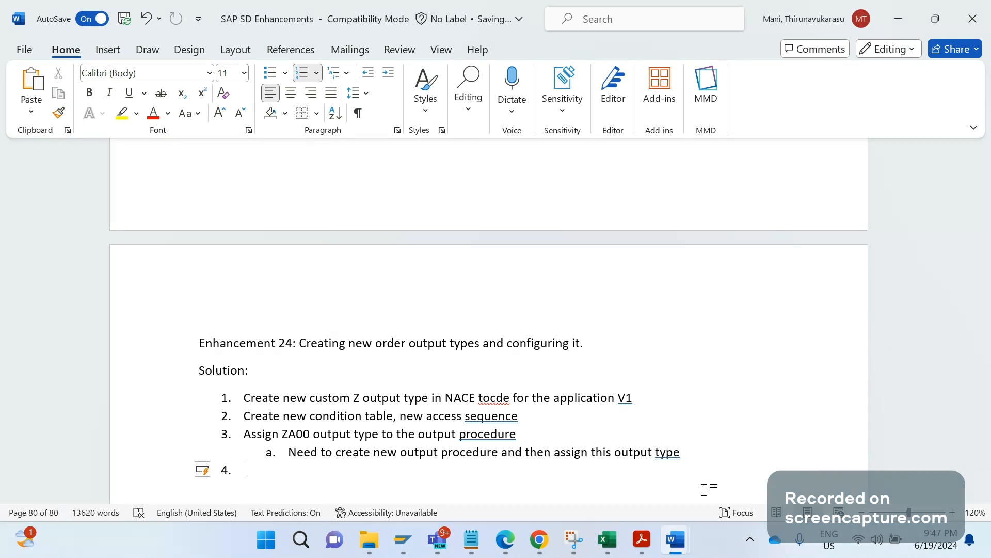
Write item 4 as "New routine should be developed if customer requirement is not fulfilled with standard routine."
type("New rouiti")
key("BackSpace")
key("BackSpace")
key("BackSpace")
type("tine shuld")
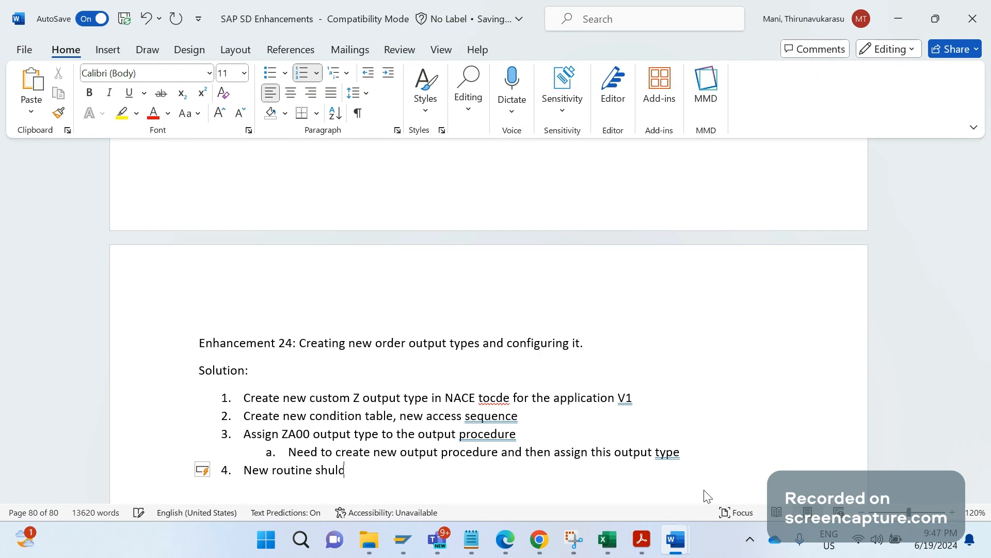
key("BackSpace")
key("BackSpace")
key("BackSpace")
type("ould be developed if ")
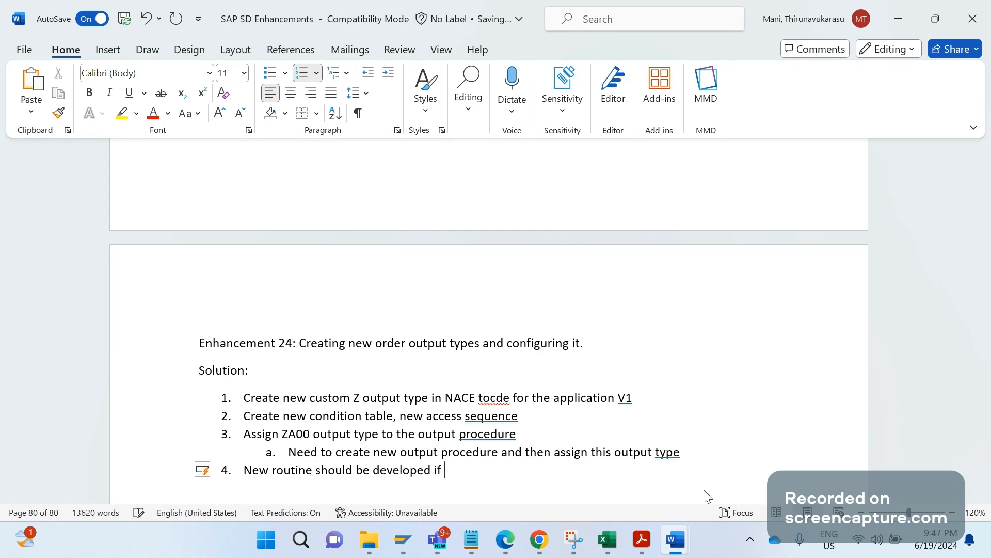
type("customer requirement is not ")
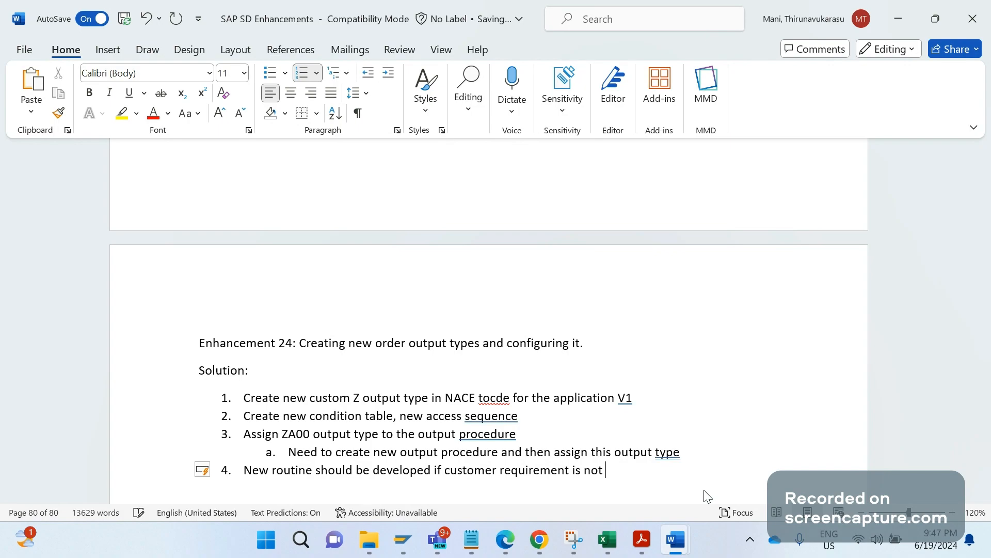
type("fulfilled with sta")
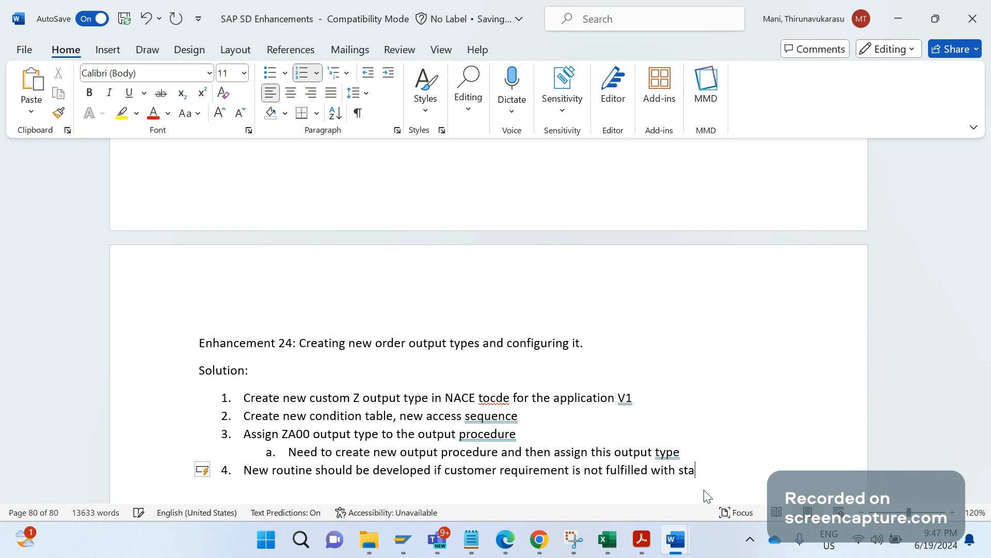
type("ndard routine.")
Add full stops at the end of sub-point a and of list items 3, 2 and 1
key("Up")
type(".")
key("Up")
type(".")
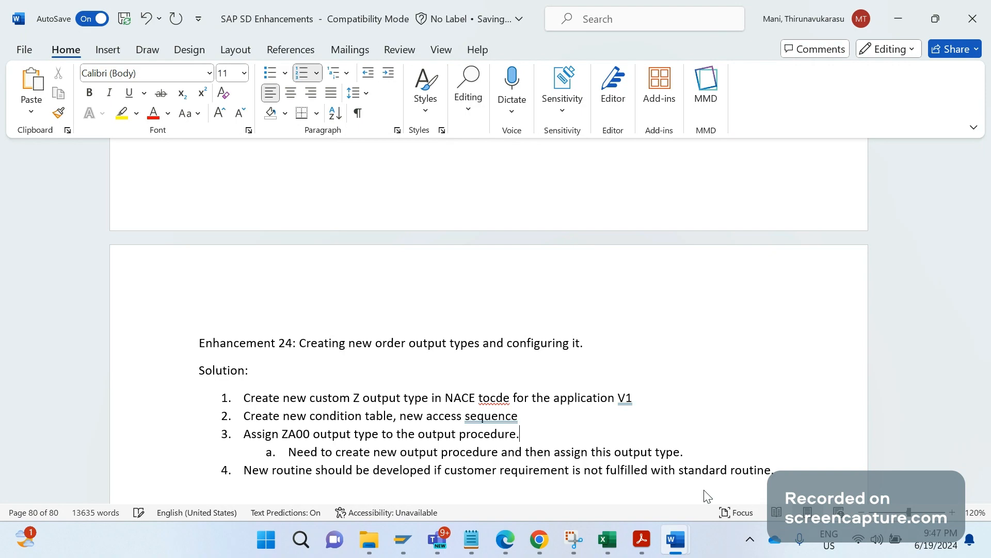
key("Up")
type(".")
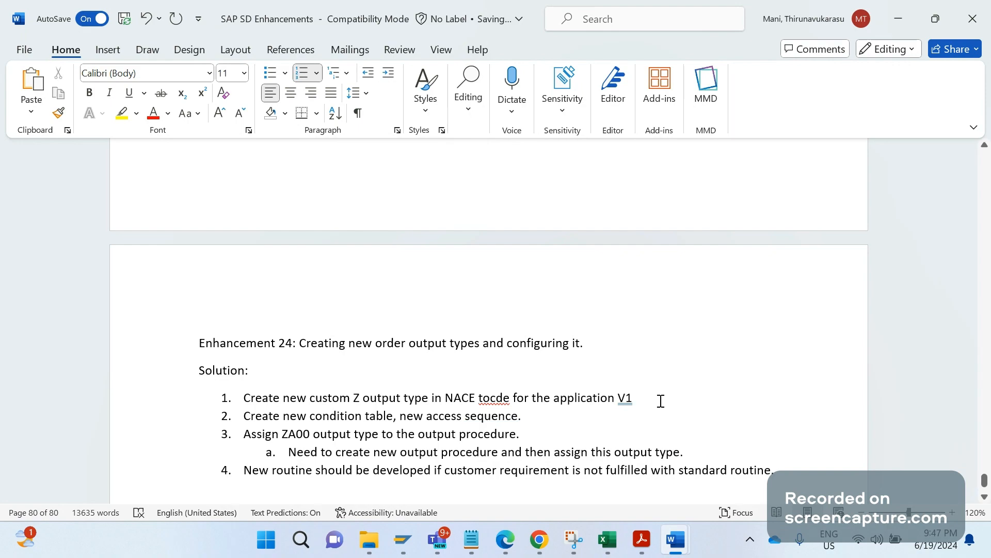
left_click(661, 400)
type(".")
Clear the leftover line after item 4 and add an empty list item below it
left_click(806, 478)
key("Down")
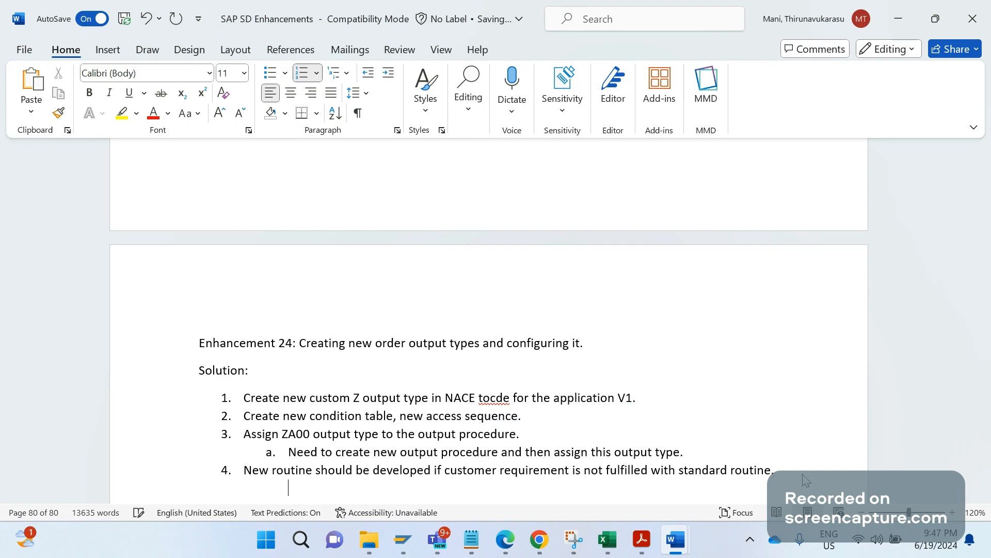
key("BackSpace")
key("Down")
left_click(785, 475)
key("Return")
key("ctrl+z")
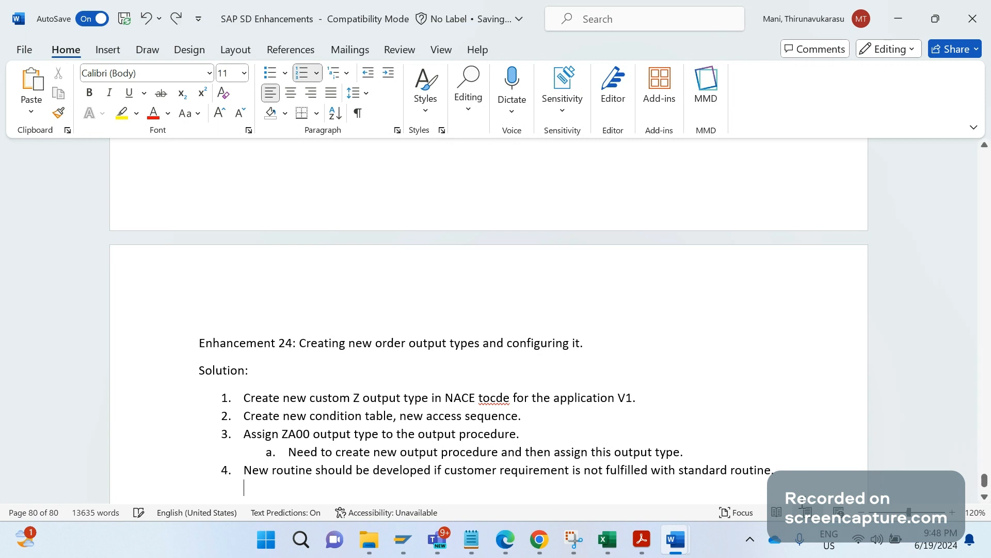
key("ctrl+y")
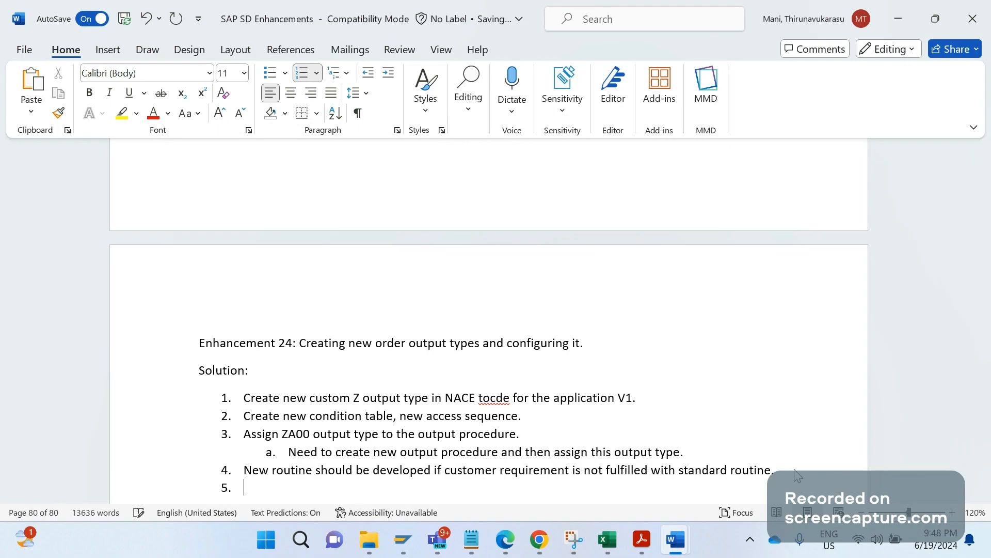
Change the main numbered list to round bullets and give the empty last line a hollow-circle bullet
left_click(278, 73)
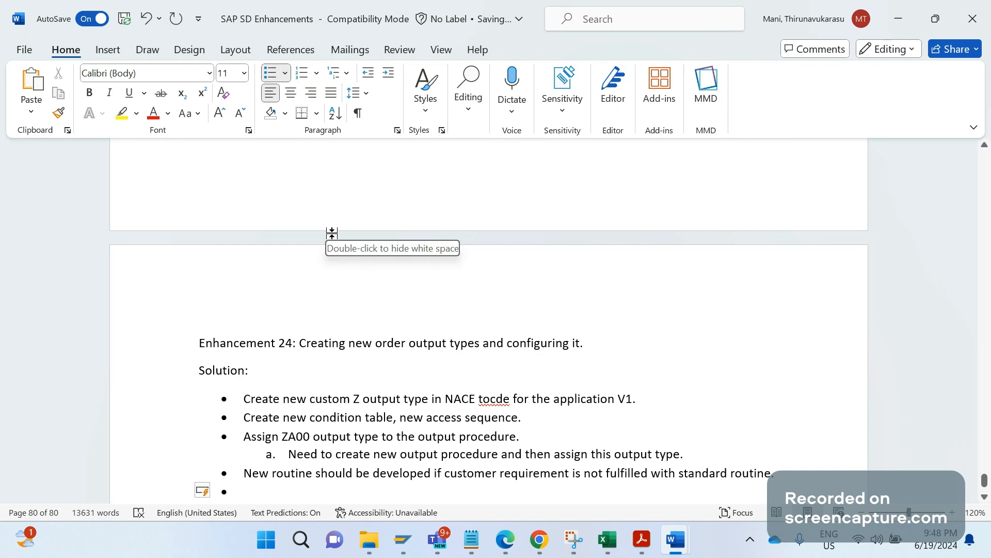
key("BackSpace")
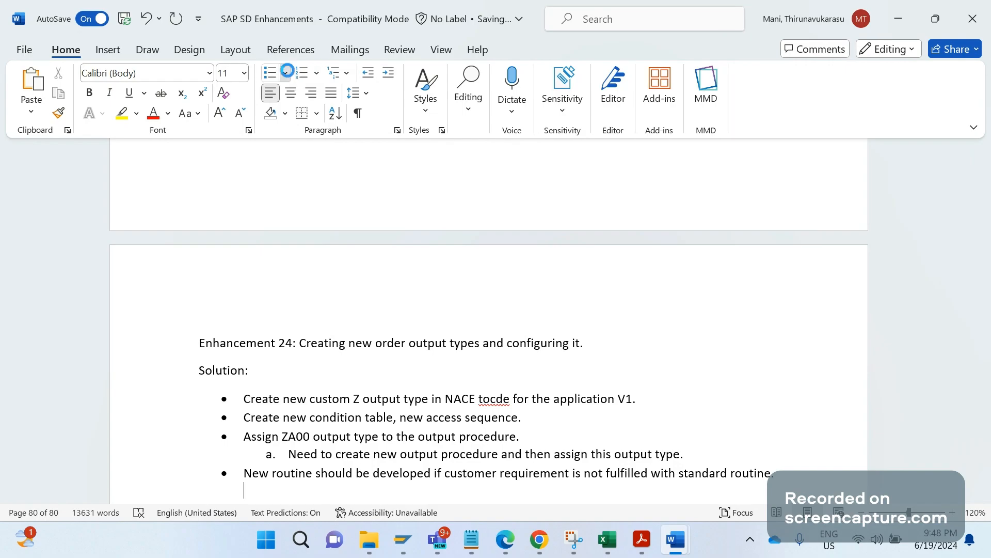
left_click(286, 72)
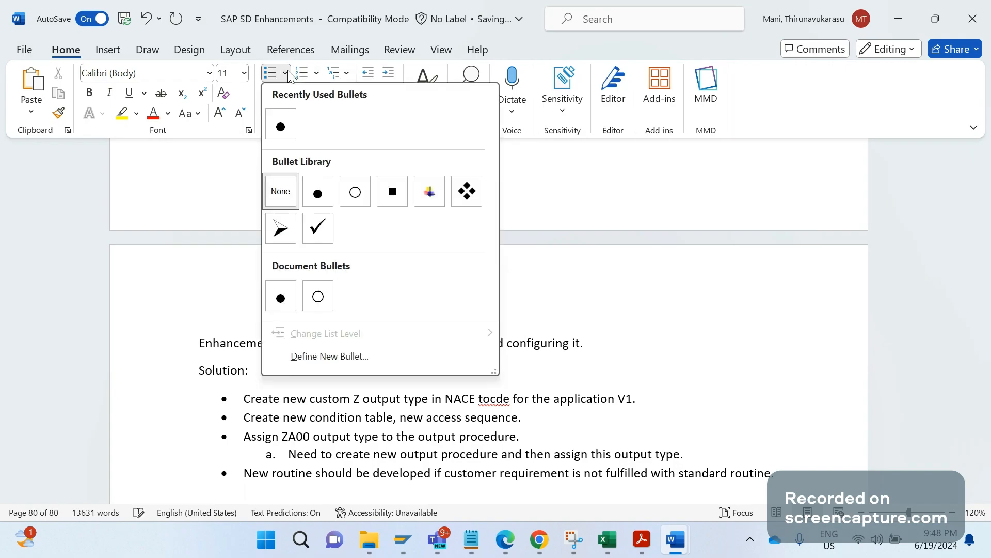
left_click(354, 191)
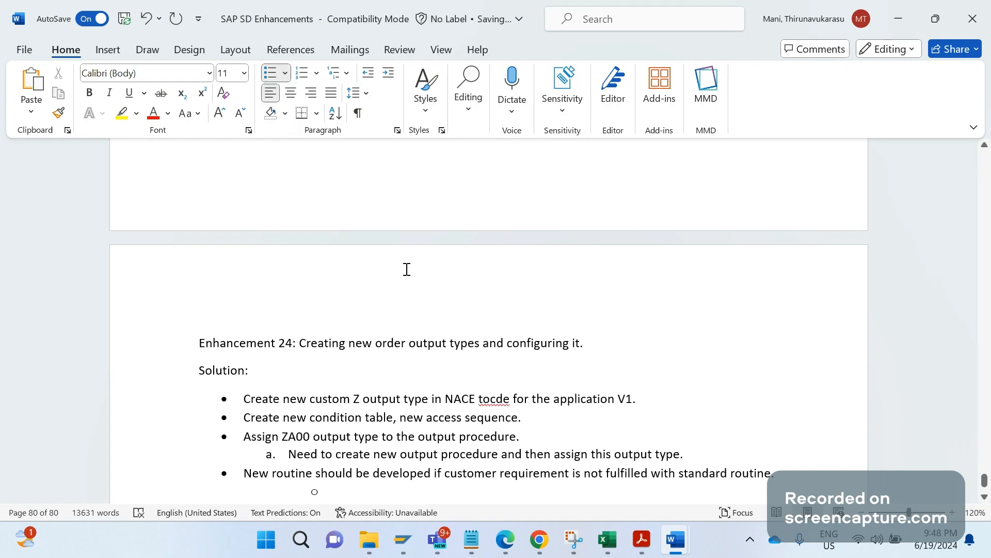
Write the hollow-circle sub-point "Output should not trigger in case of order in credit block, delivery block, incomplete log"
type("Ou")
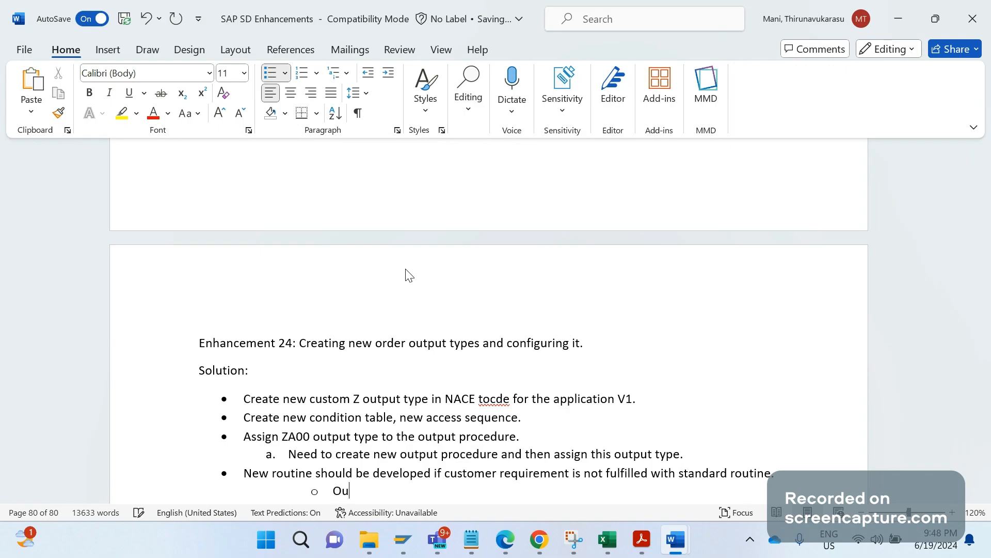
type("tput should")
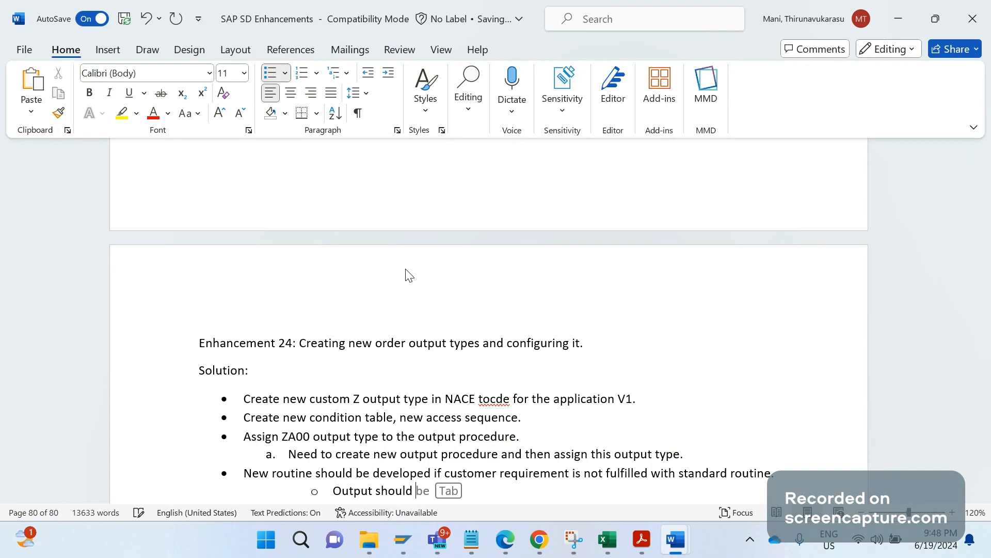
type(" not trigger in")
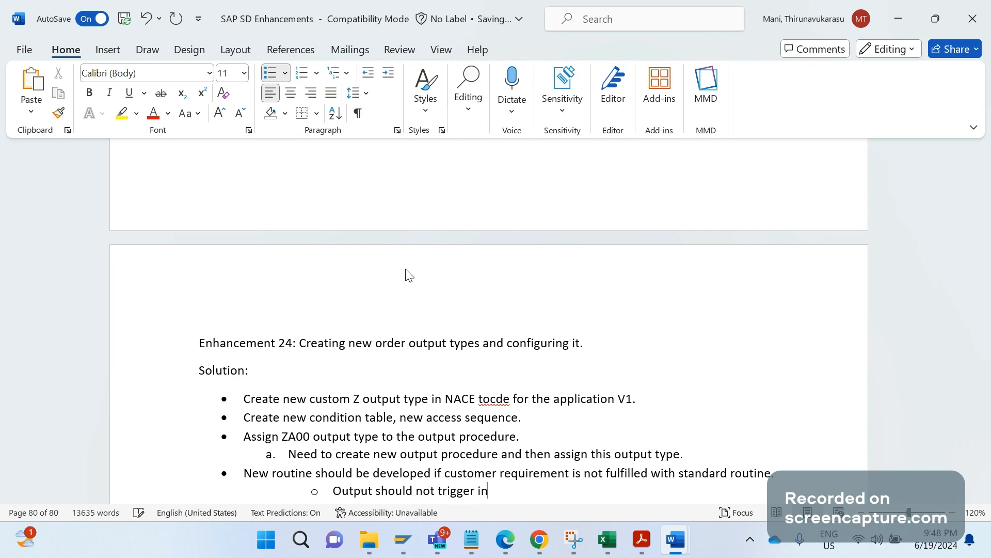
type(" case of order in credit")
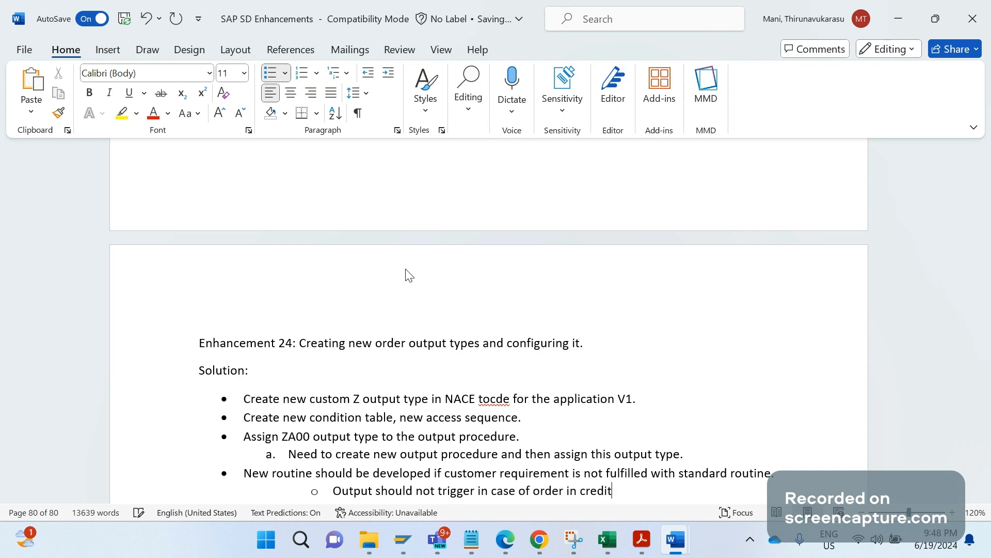
type(" block, delivery ")
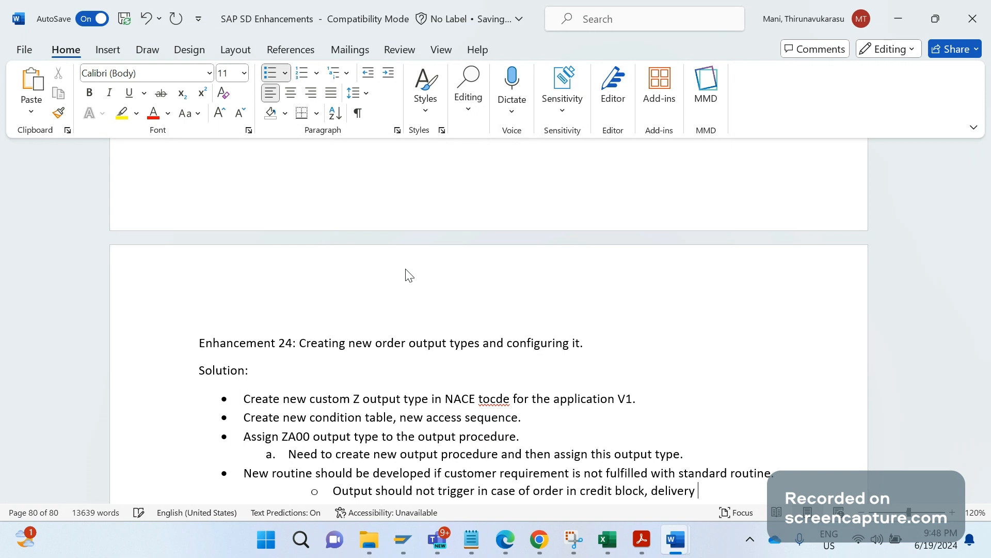
type("block, incomple")
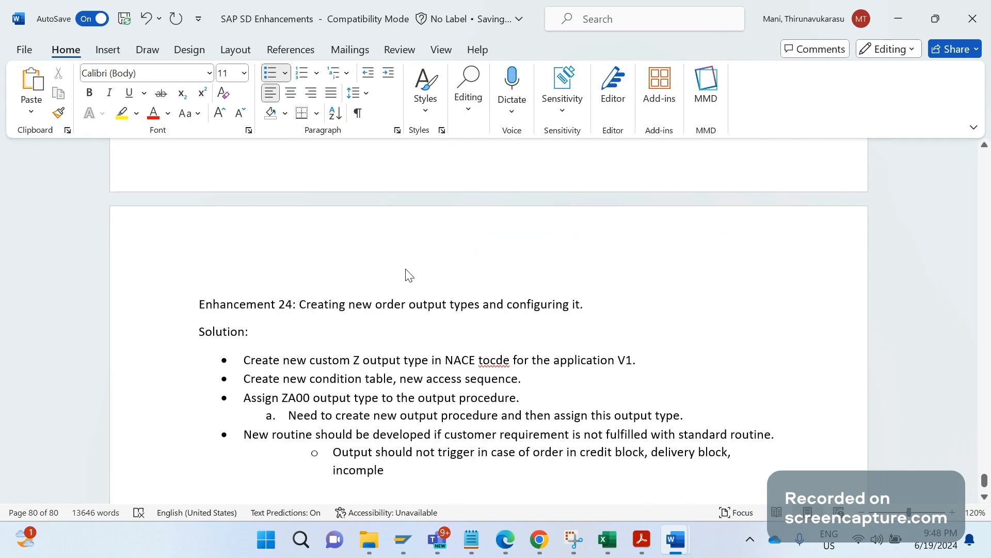
type("te log")
Switch to the second SAP session and open the control overview of procedure V10000
left_click(412, 542)
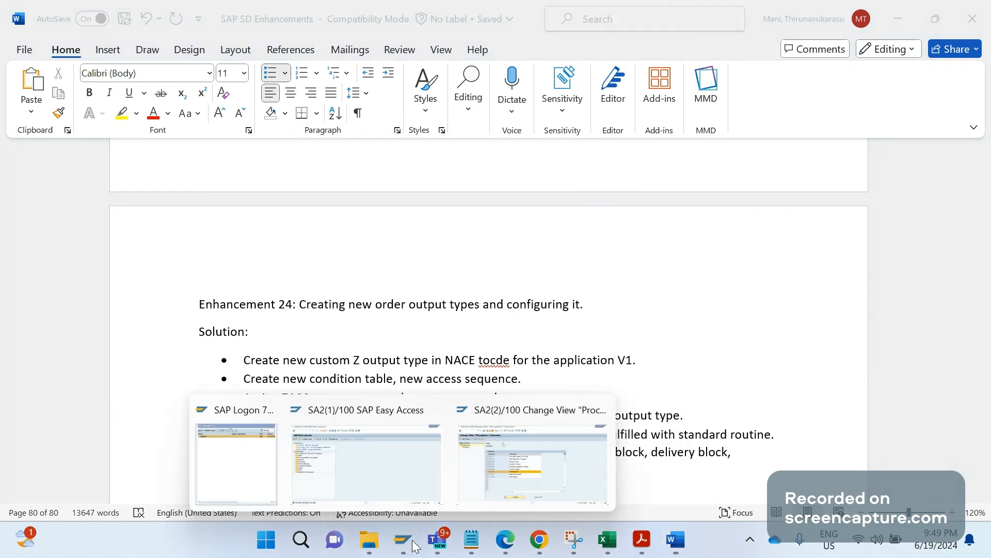
left_click(534, 454)
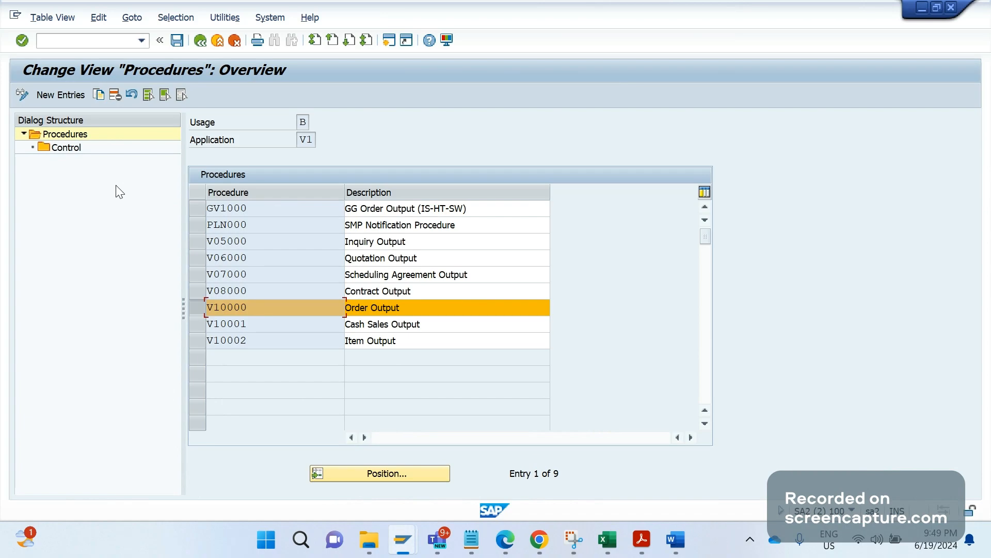
left_click(76, 151)
double_click(77, 151)
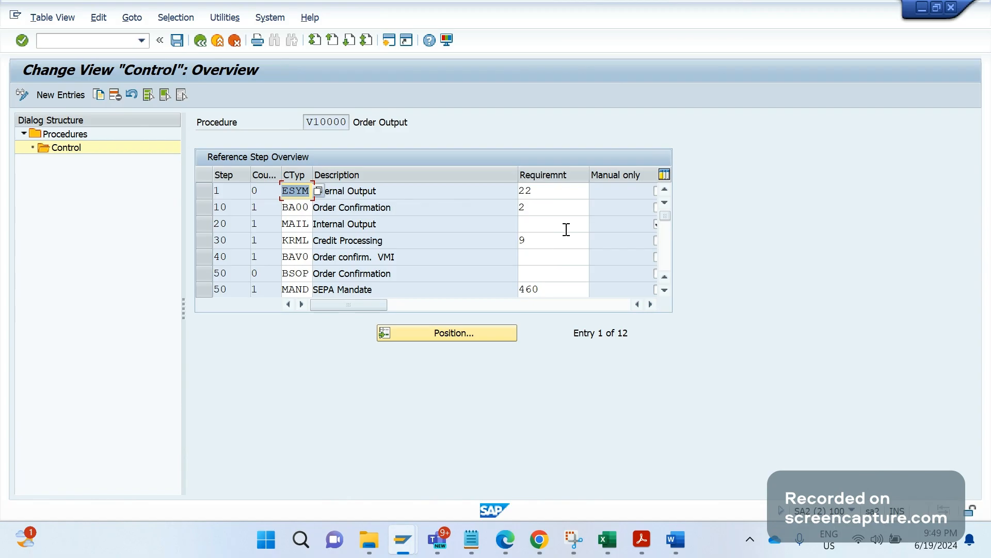
List the requirement routines for output type BA00 and display the source code of routine 2, Order Confirmation
left_click(537, 207)
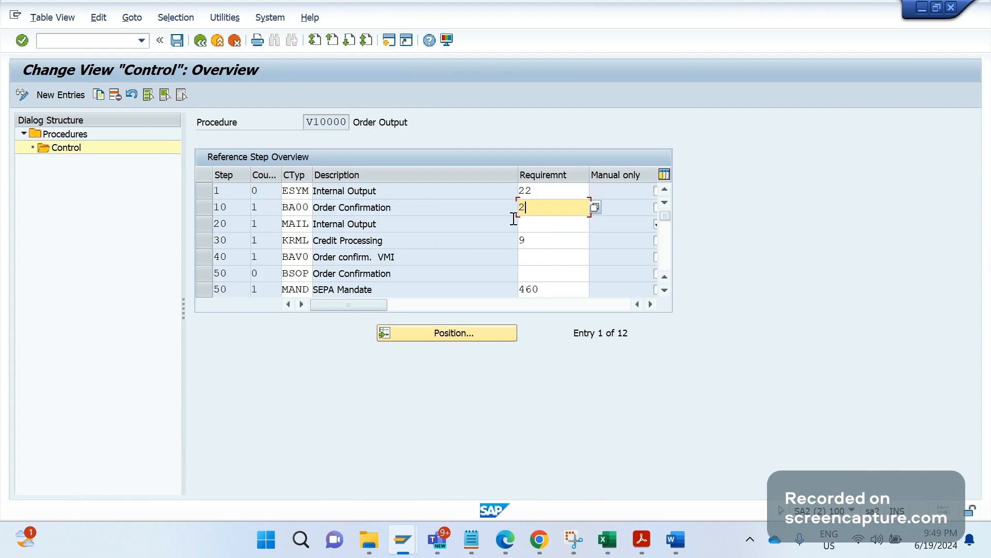
left_click(592, 208)
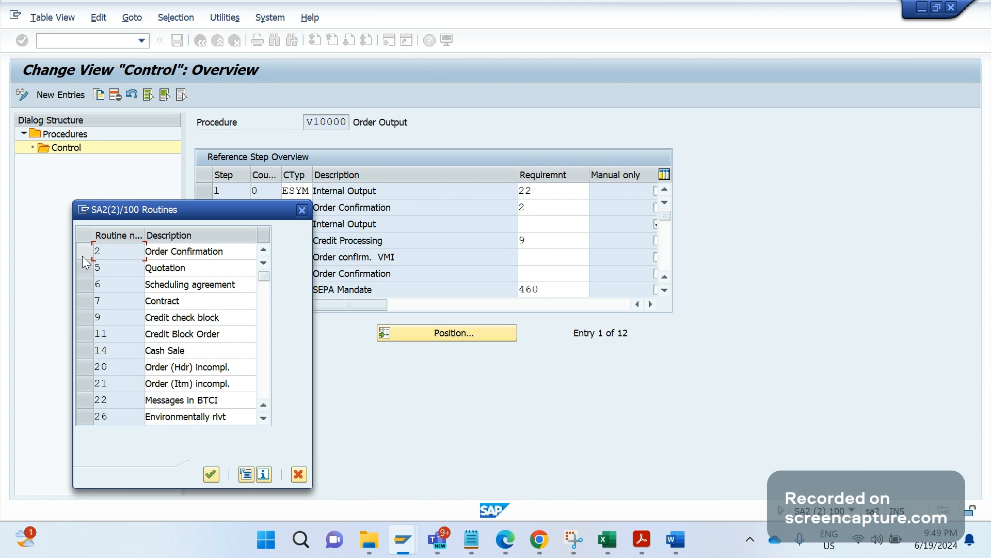
left_click(82, 256)
left_click(250, 469)
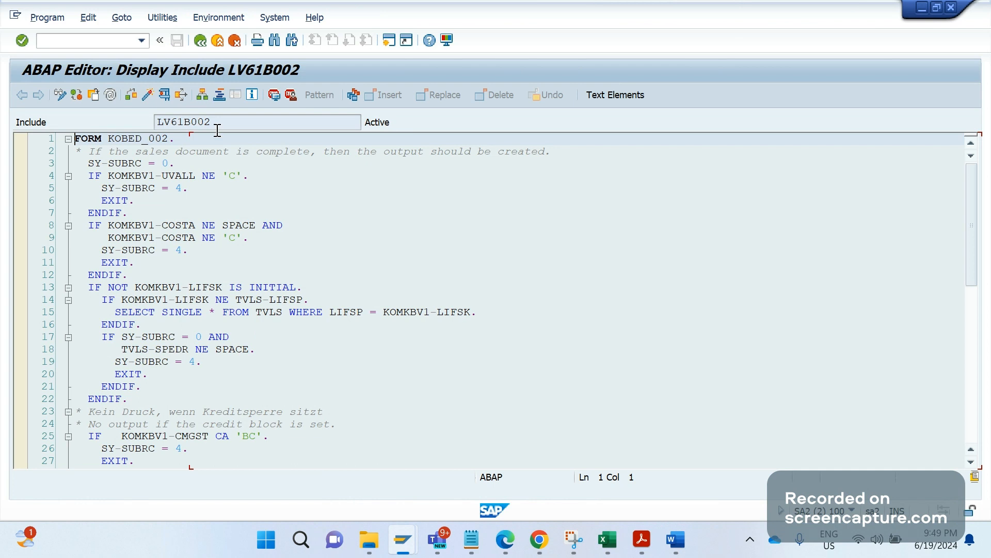
Examine the checks on UVALL, COSTA and LIFSK in include LV61B002 and the SY-SUBRC = 4 assignment
left_click_drag(218, 128, 126, 117)
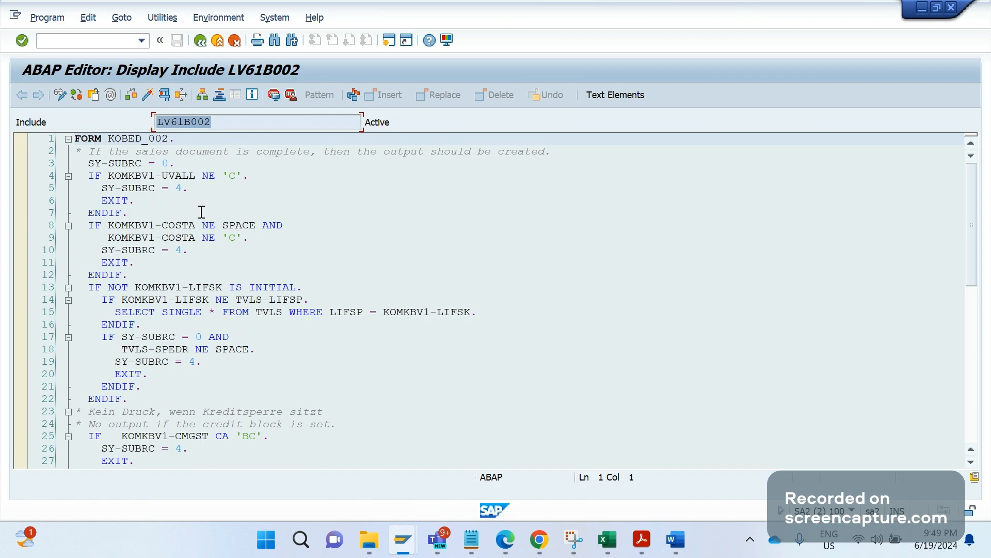
left_click_drag(196, 178, 169, 175)
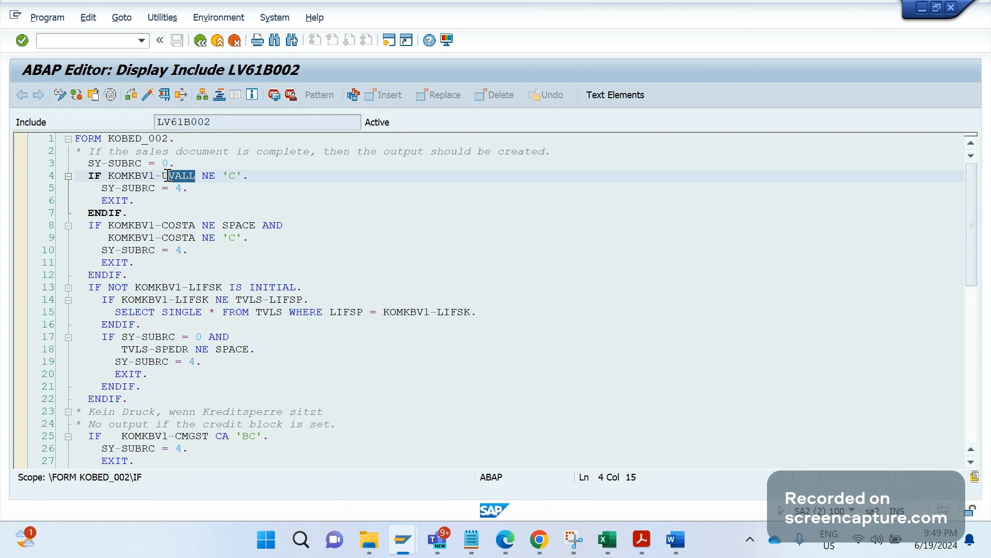
left_click(219, 206)
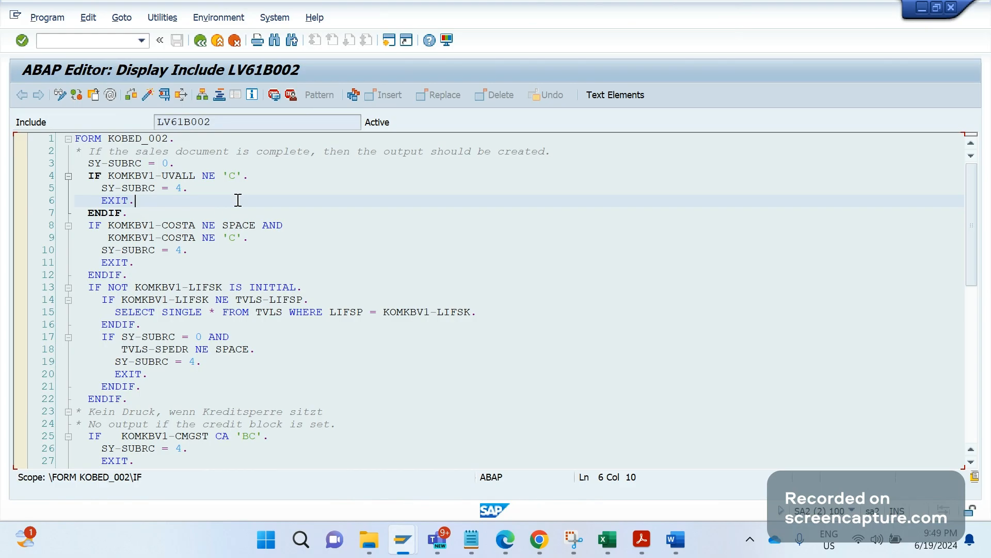
left_click(195, 188)
key("shift+Home")
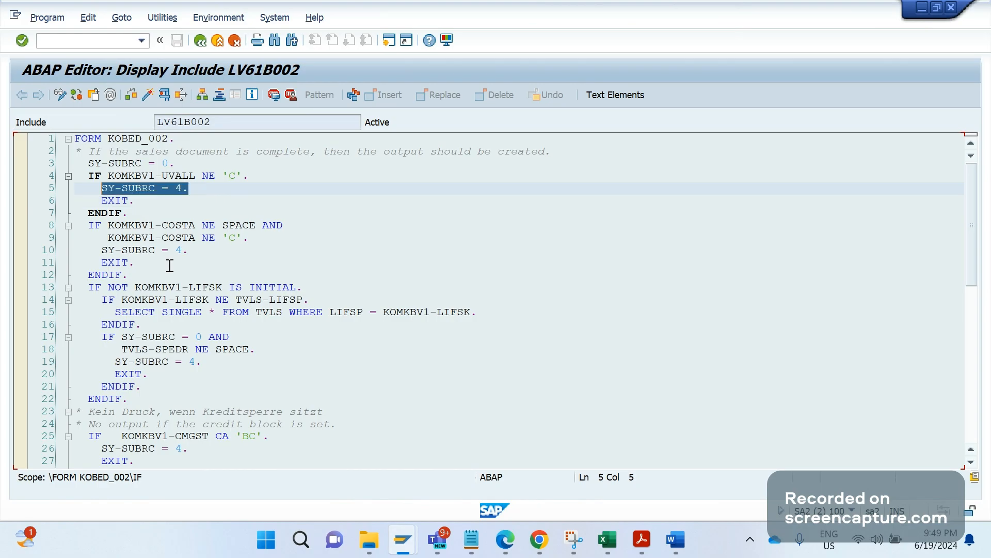
left_click(169, 275)
left_click_drag(162, 226, 196, 226)
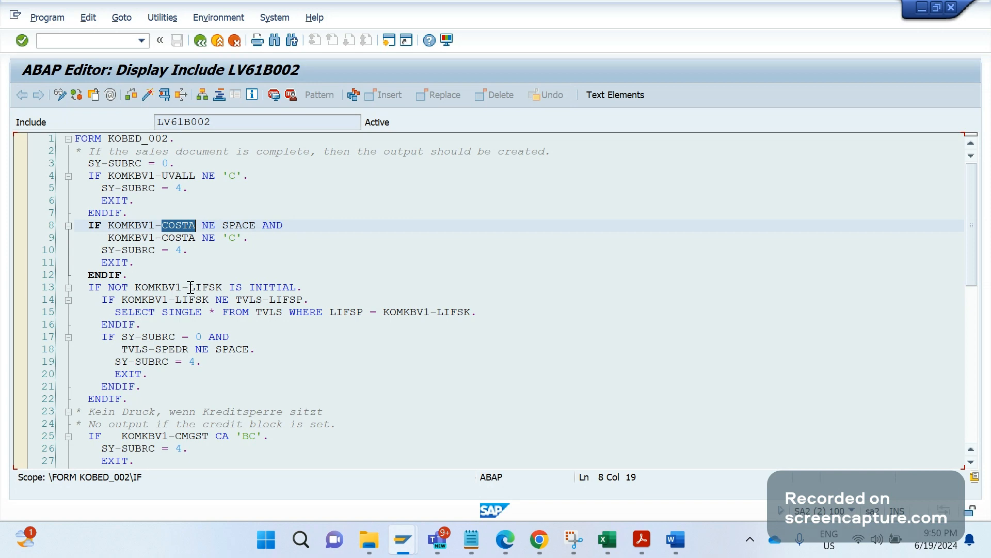
left_click_drag(191, 287, 223, 288)
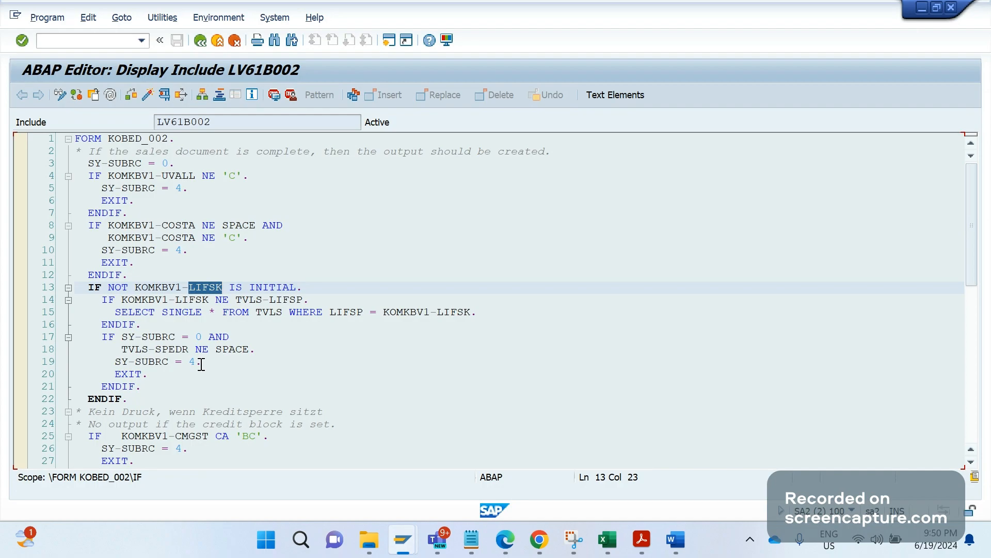
Examine the LIFSK delivery block branch and the CMGST credit block check in form KOBED_002, including their SY-SUBRC = 4 assignments
left_click_drag(201, 364, 108, 357)
left_click(171, 374)
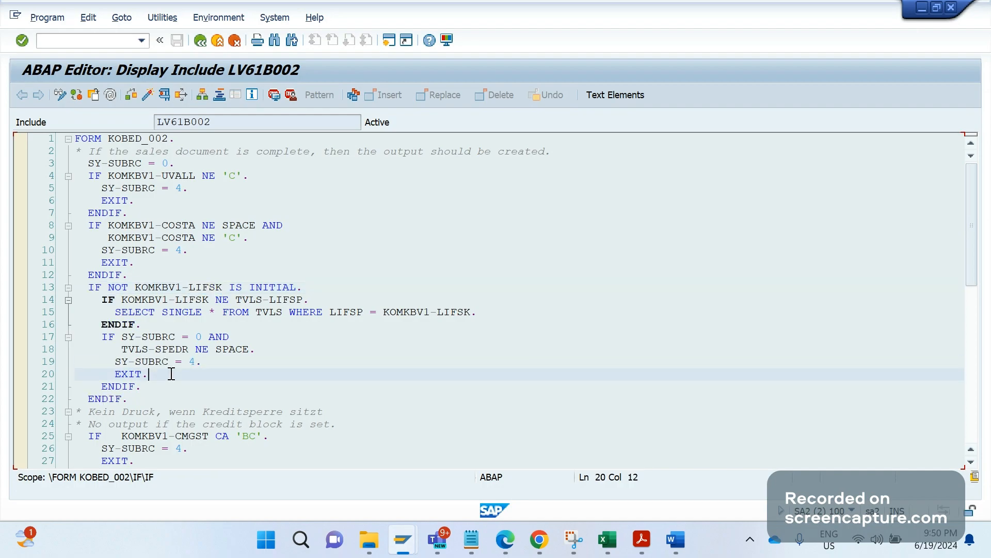
key("Down")
key("Down")
key("Down")
key("Down")
key("Down")
key("Down")
key("Down")
key("Down")
key("Down")
key("Down")
key("Down")
key("Down")
key("Down")
key("Down")
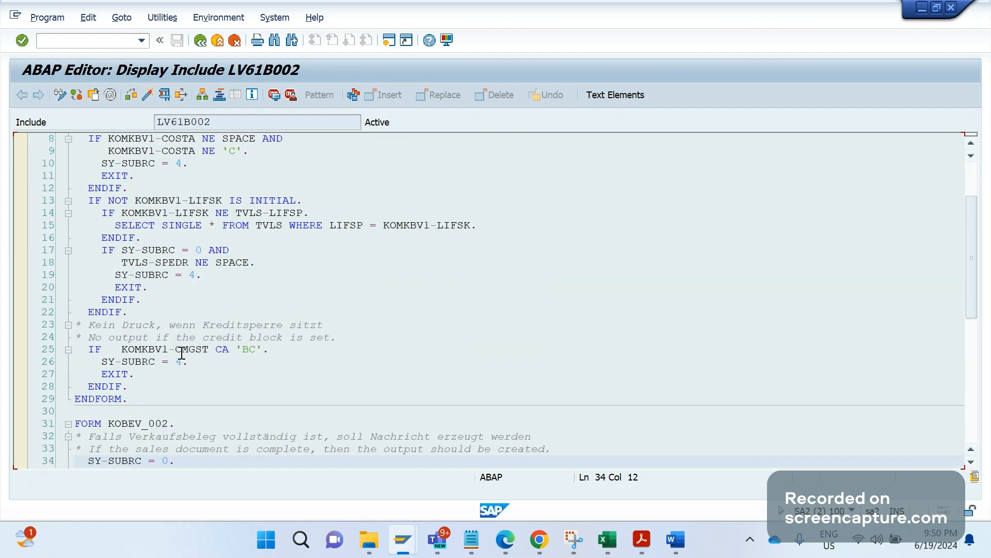
left_click(197, 361)
left_click_drag(197, 361, 87, 363)
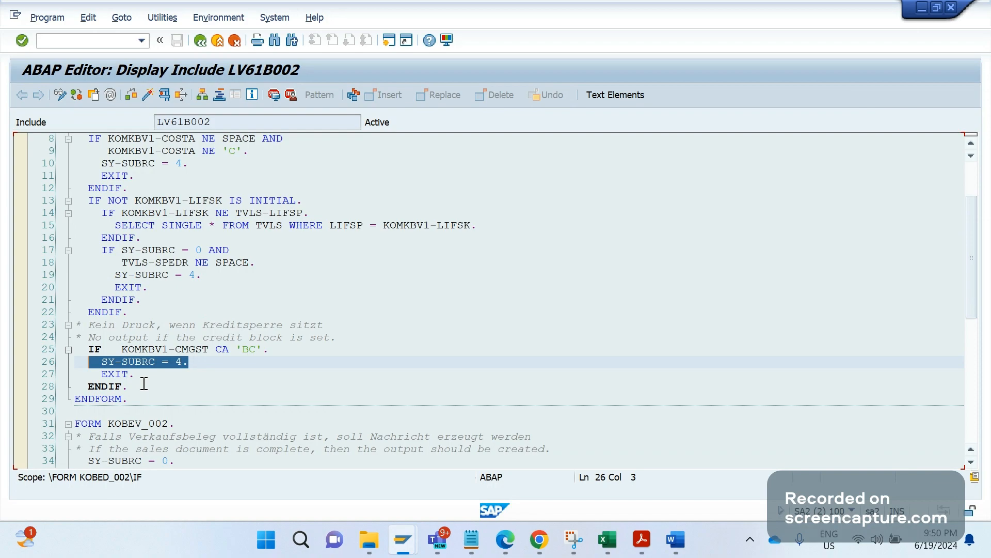
left_click(144, 383)
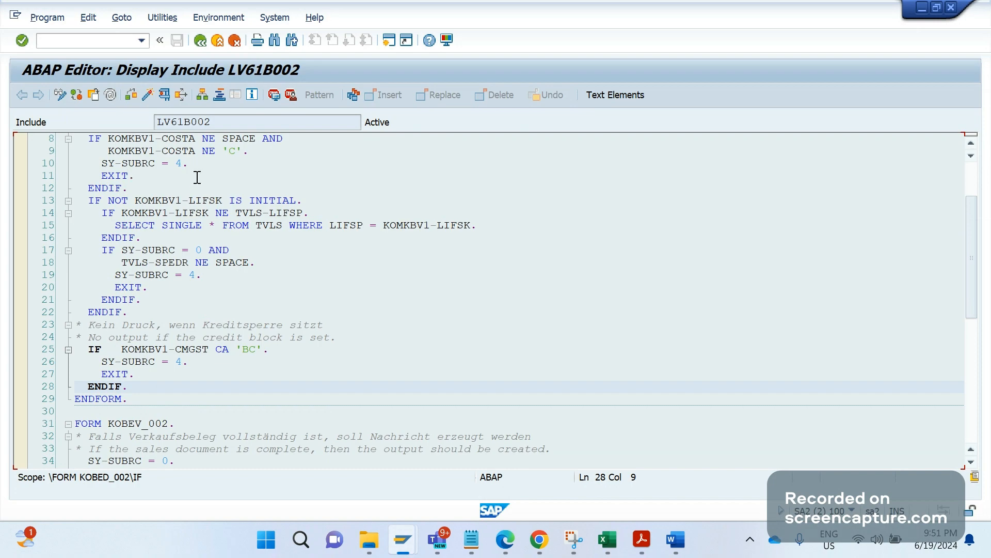
Reopen the source code of routine 2 from the routines list and compare forms KOBED_002 and KOBEV_002
left_click(201, 40)
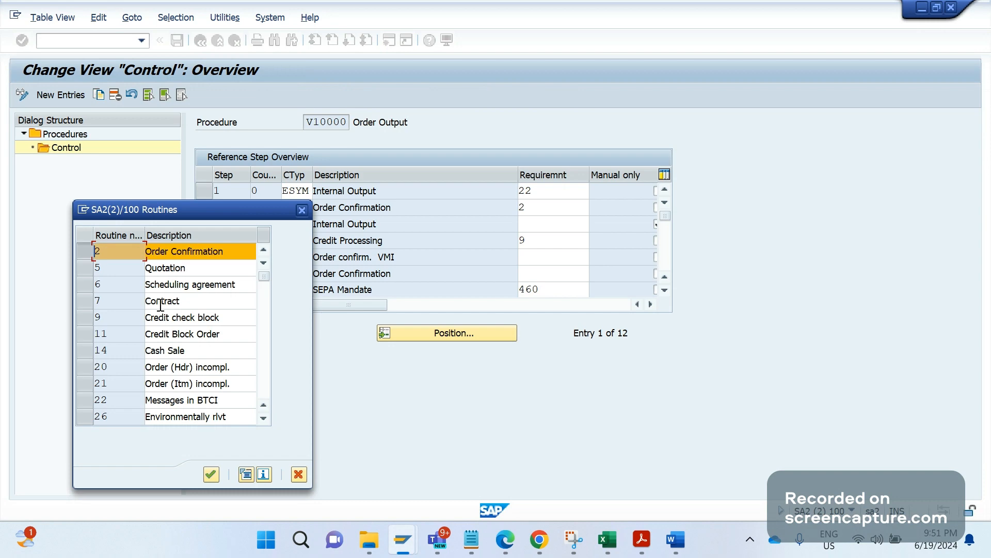
left_click(246, 474)
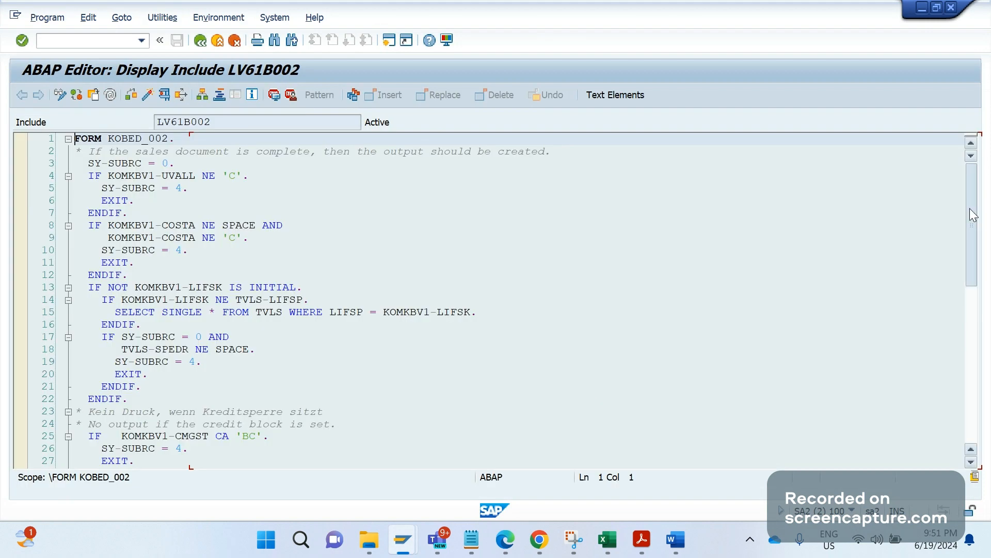
left_click_drag(973, 215, 970, 337)
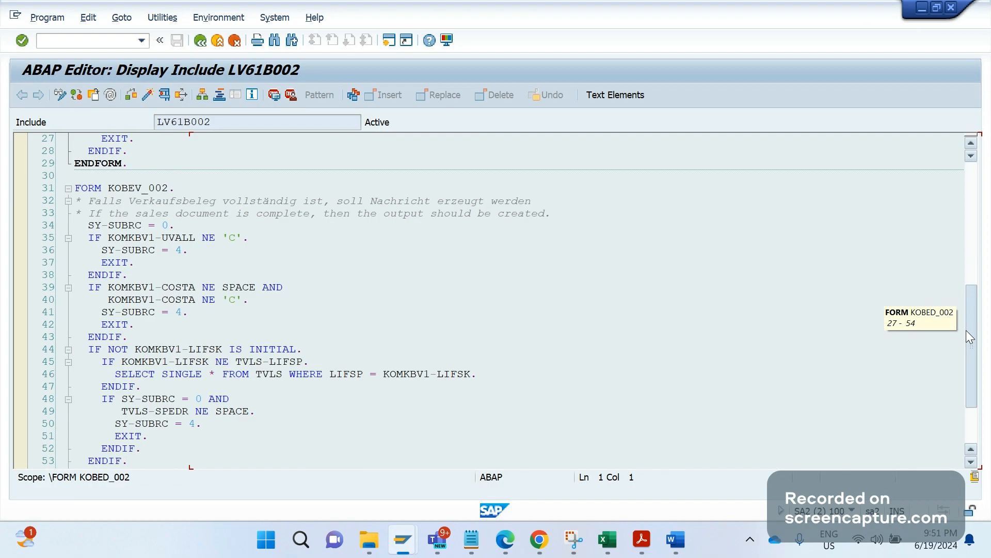
left_click_drag(967, 331, 986, 191)
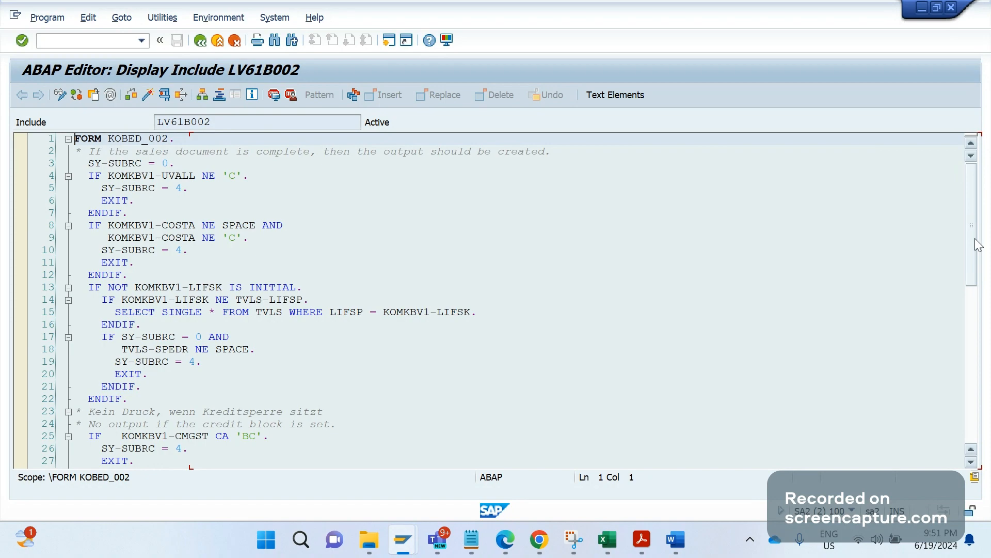
left_click_drag(976, 240, 978, 347)
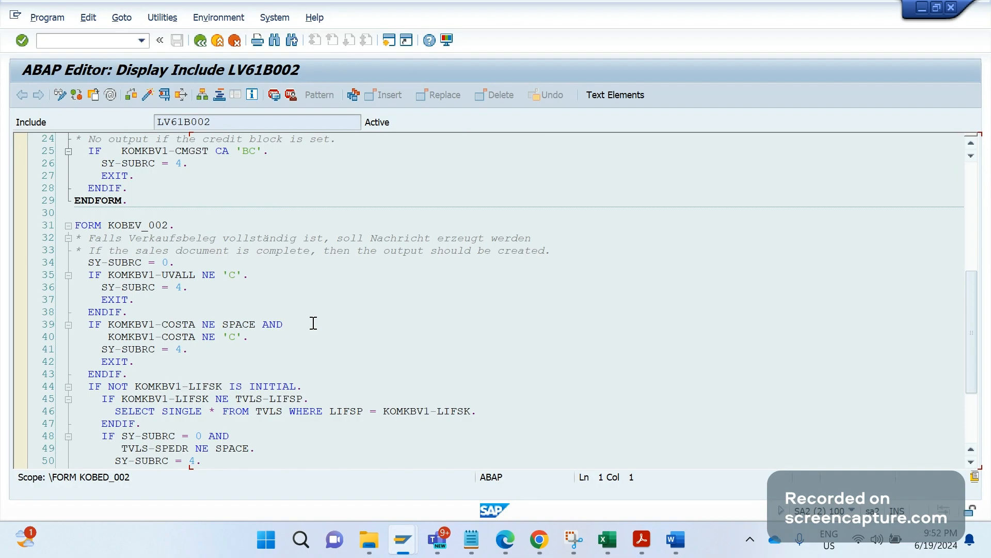
left_click_drag(168, 226, 127, 237)
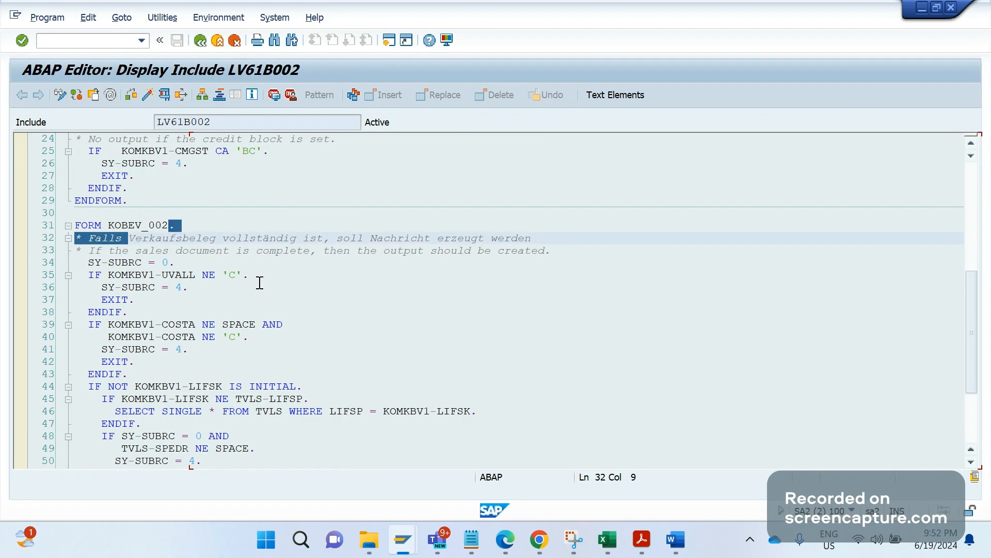
left_click(311, 309)
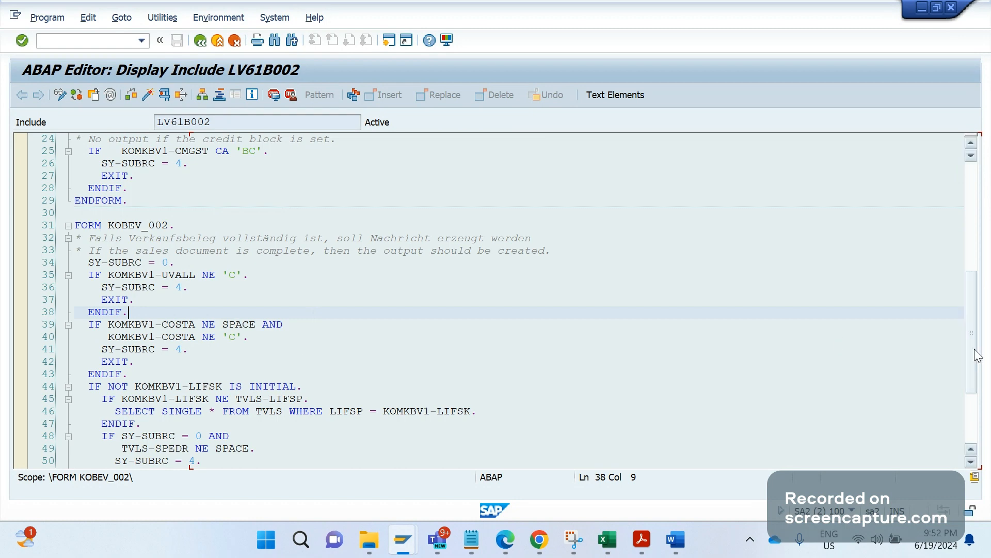
left_click_drag(977, 355, 990, 221)
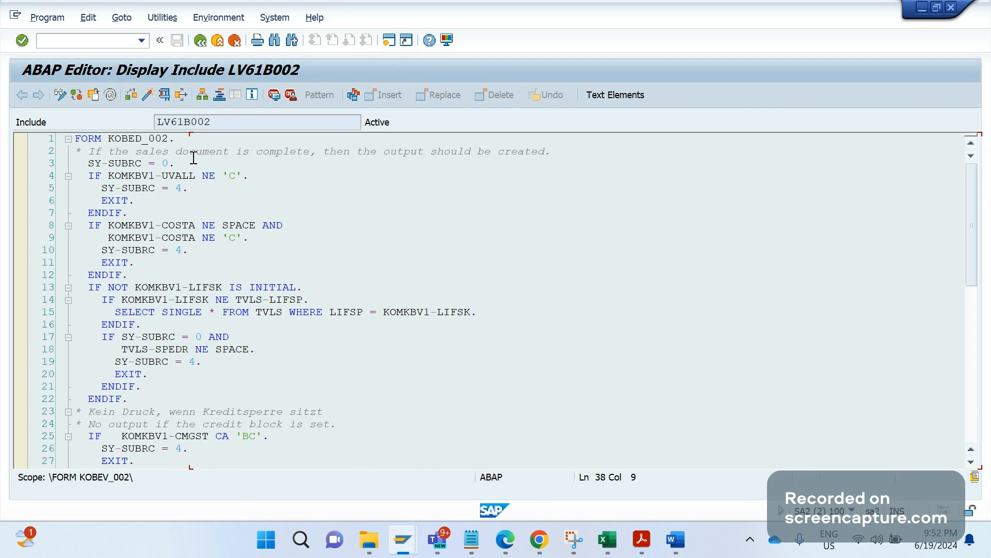
left_click(343, 223)
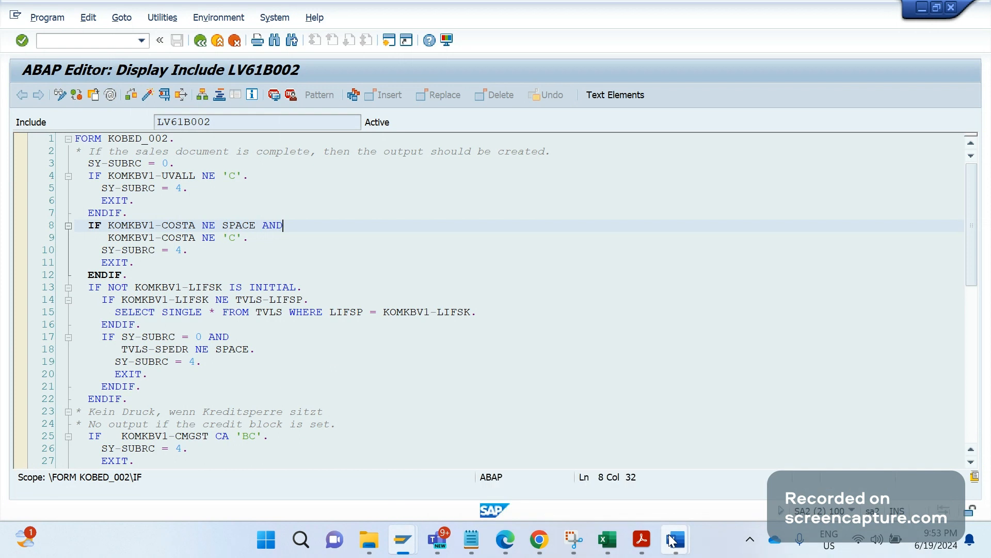
Switch to the Word document and insert "In VA01/VA02" before "Output should not trigger" in the hollow-circle sub-point
left_click(540, 460)
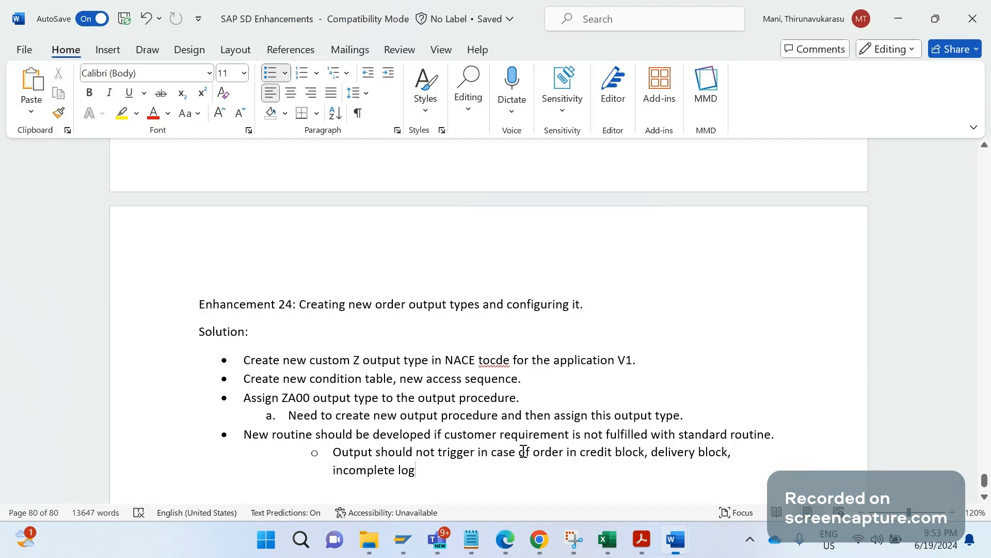
left_click(333, 452)
type("in VA0")
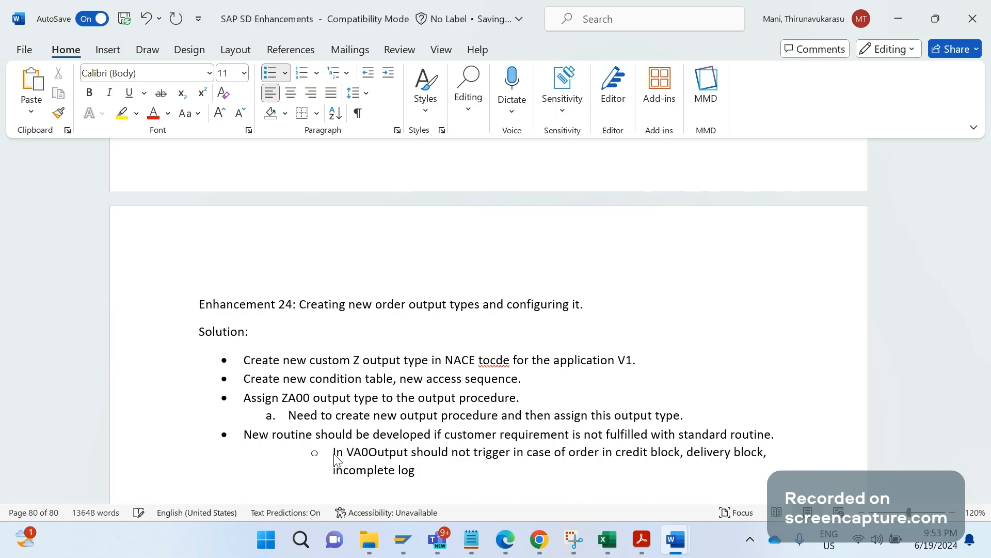
type("1/VA02")
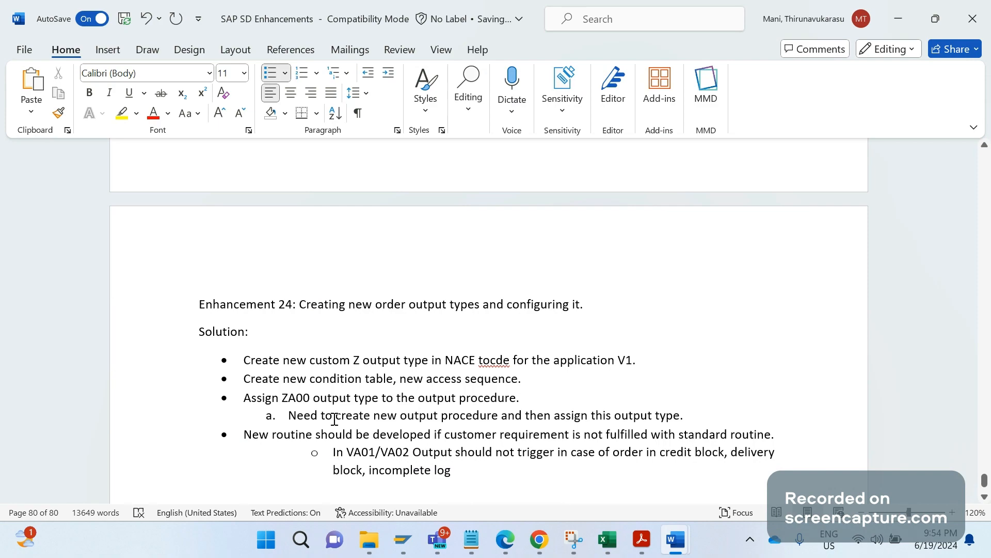
Add the sub-point "In VA02 then item addition, quantity change, RDD change, shipping condition change, pricing changes etc etc"
left_click(462, 470)
key("Return")
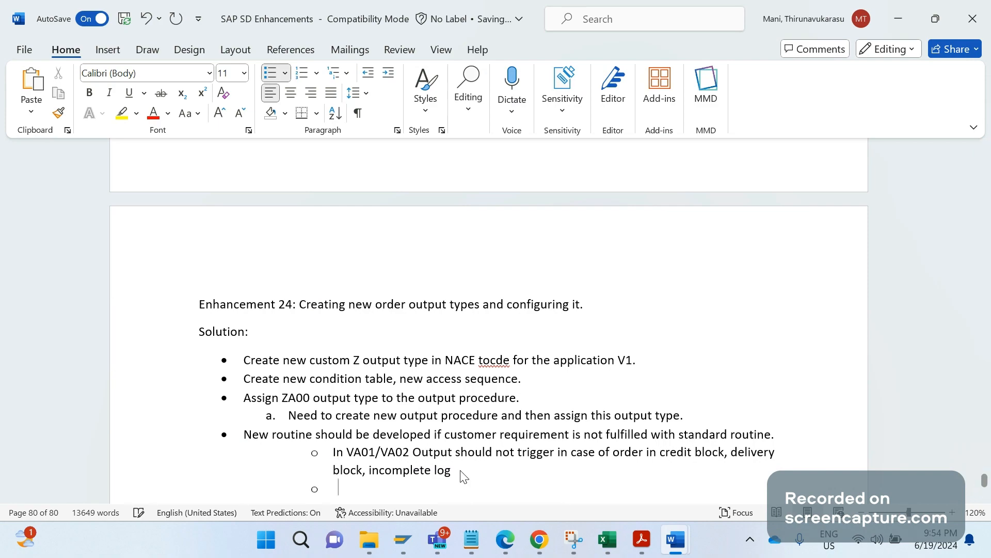
type("i")
key("BackSpace")
type("IN va")
key("BackSpace")
key("BackSpace")
key("BackSpace")
key("BackSpace")
type("n VA02 then ")
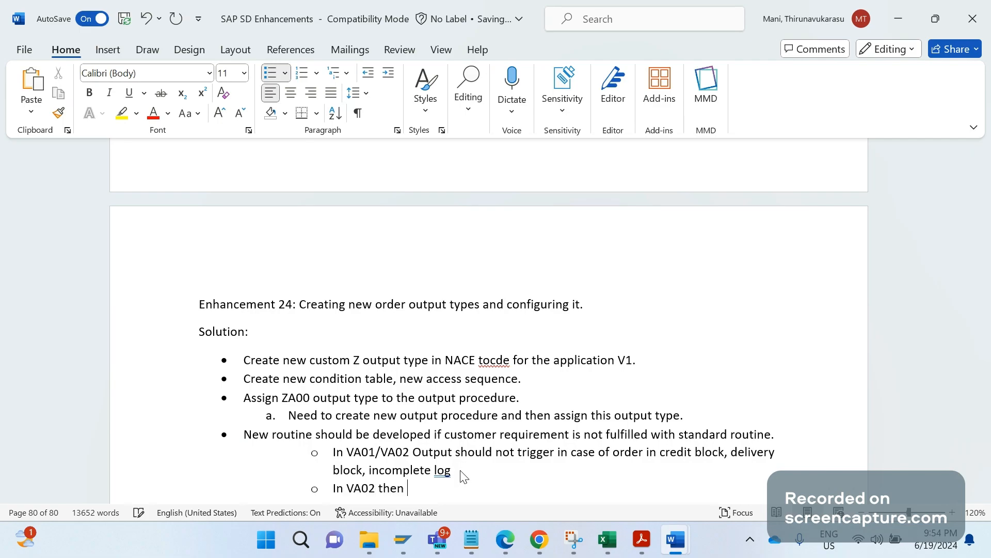
type("item addition, quantity cahnge")
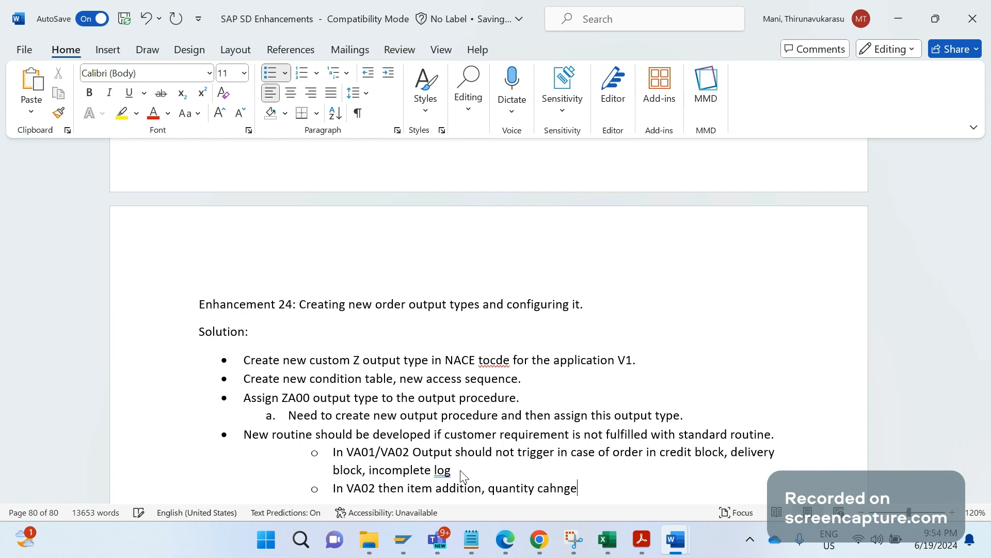
key("BackSpace")
key("BackSpace")
key("BackSpace")
key("BackSpace")
key("BackSpace")
type("hange, RDD change, ship")
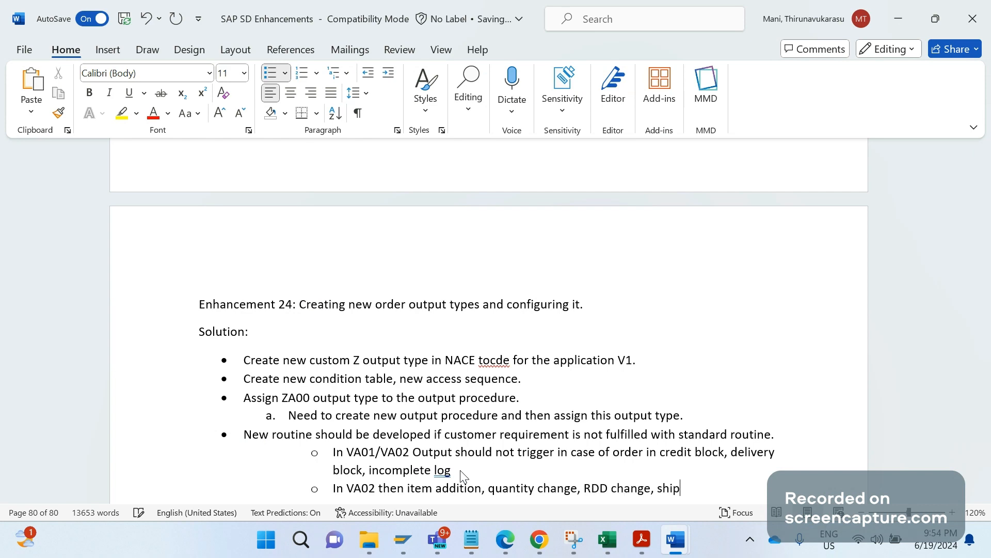
type("ping condition change, p")
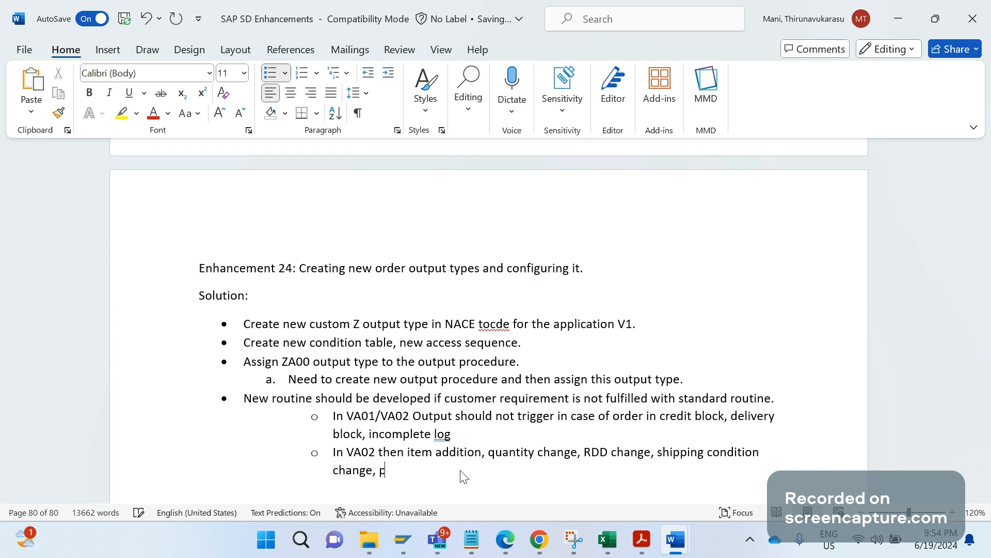
type("ricing changes etc etc")
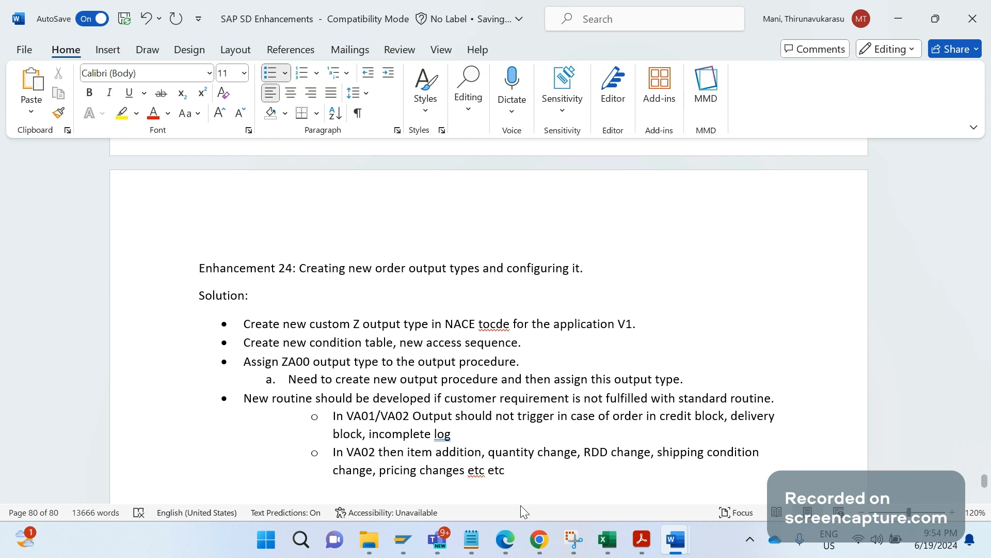
left_click_drag(506, 471, 463, 454)
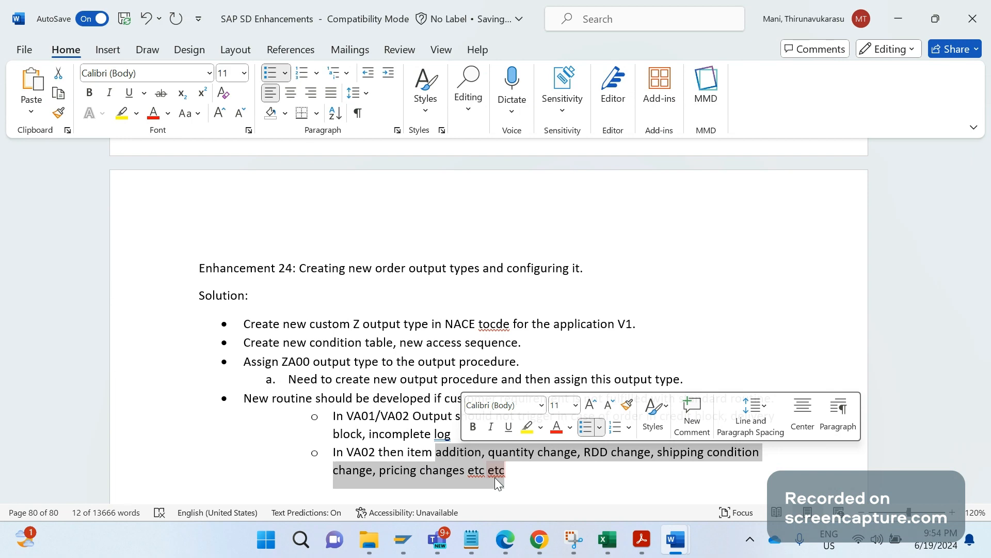
left_click(515, 477)
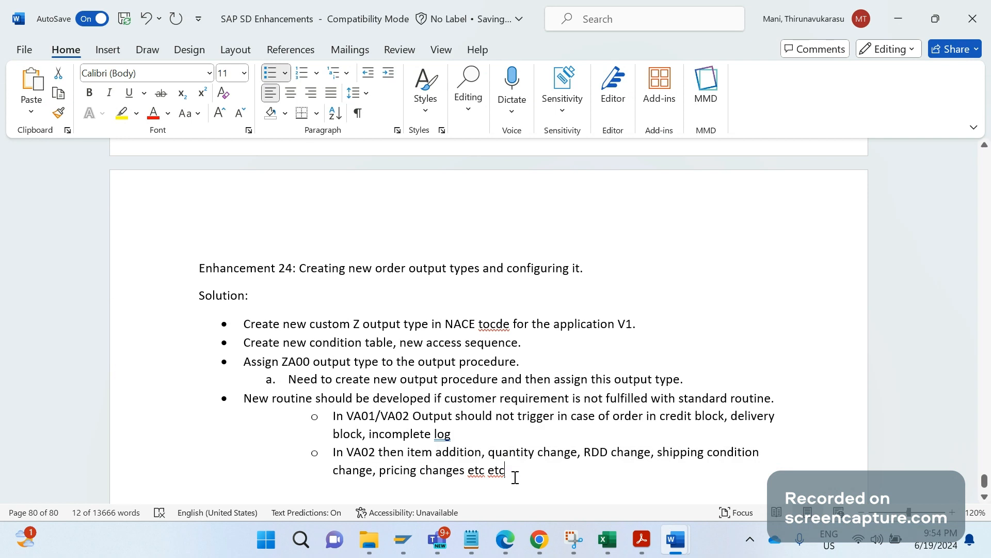
left_click_drag(515, 477, 456, 454)
left_click(476, 470)
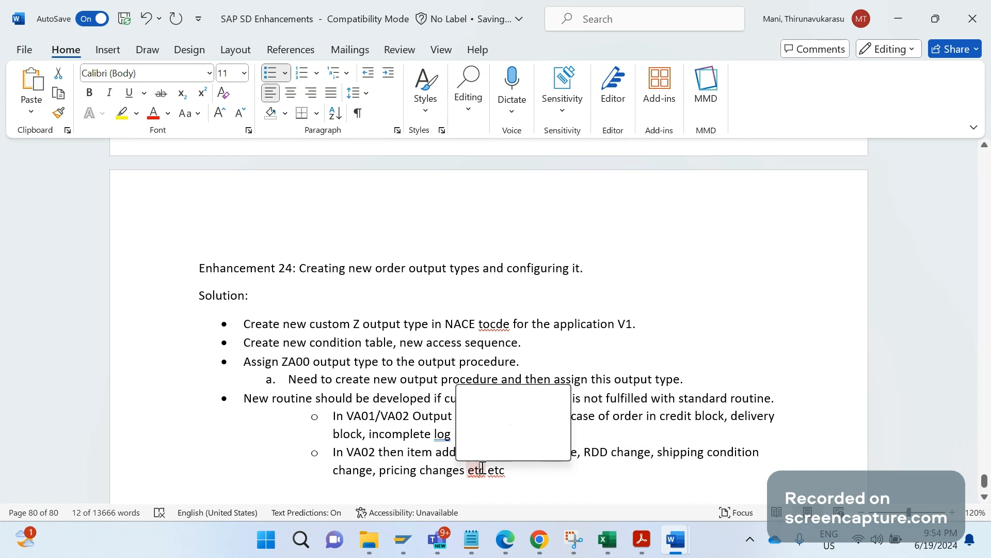
left_click(500, 470)
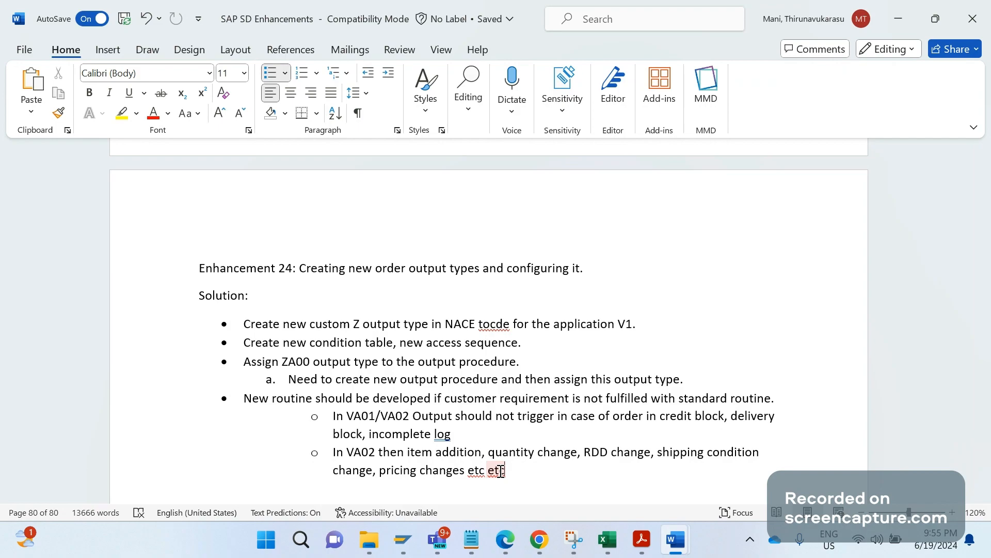
Switch back to SAP, leave the routine and procedure screens, and select application V1 (Sales) in Conditions for Output Control
left_click(899, 19)
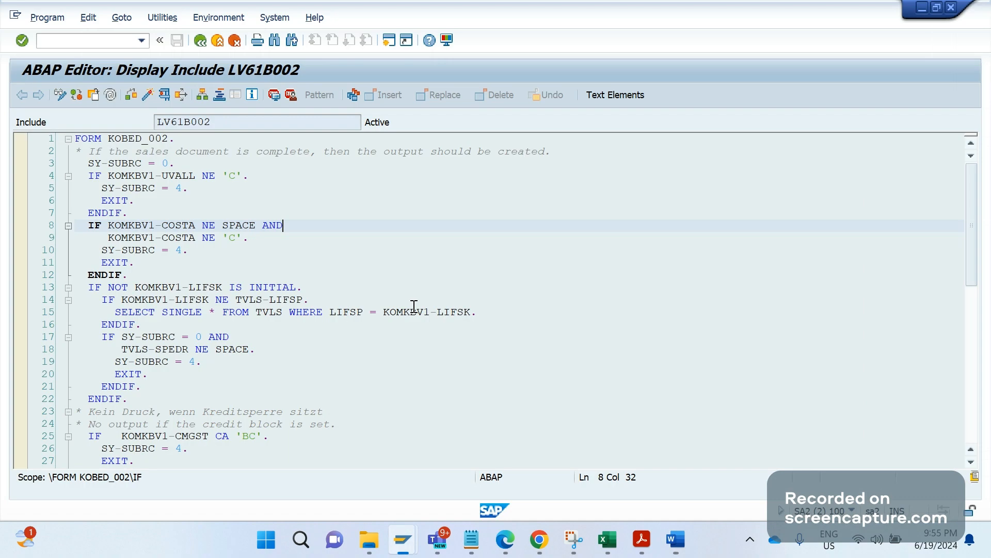
left_click(199, 41)
left_click(300, 208)
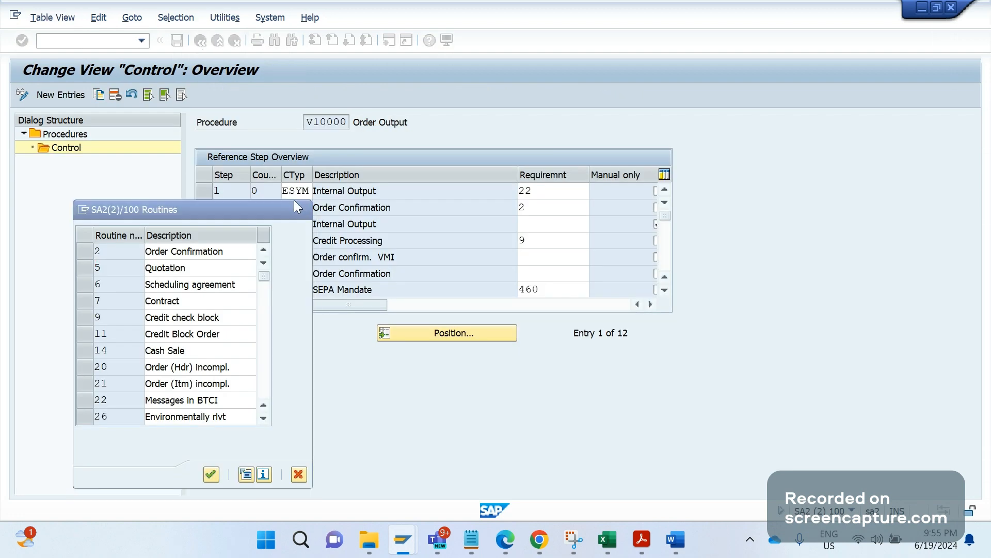
left_click(199, 41)
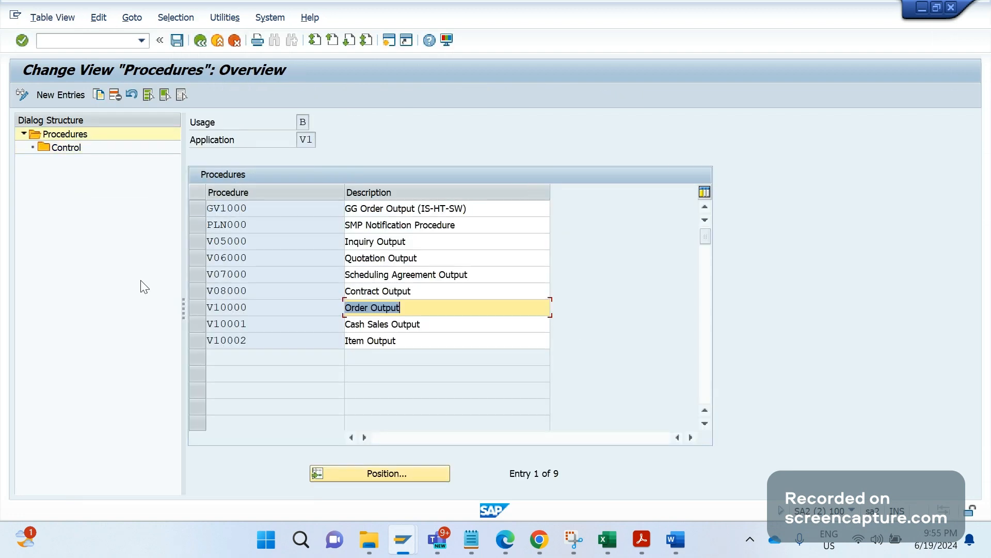
left_click(140, 281)
key("F3")
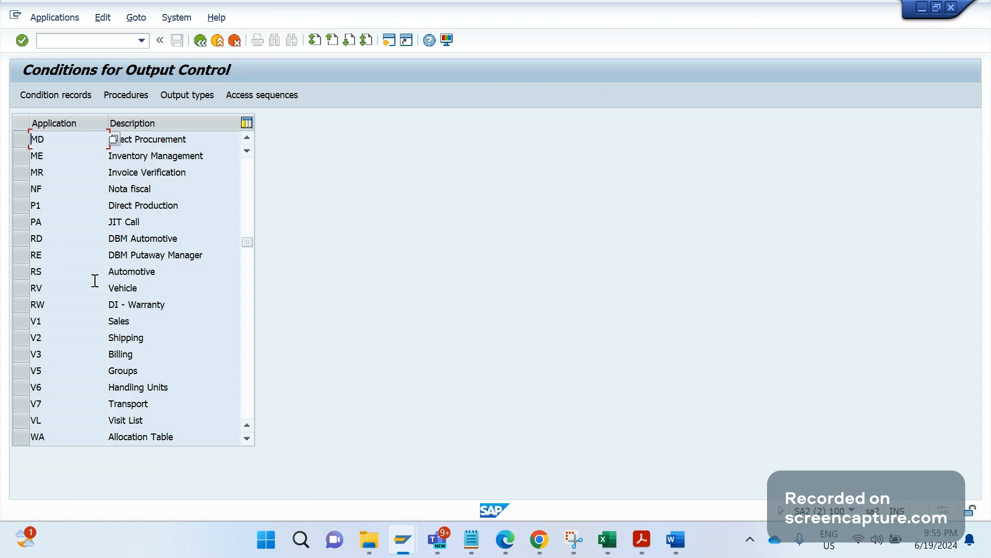
left_click(21, 322)
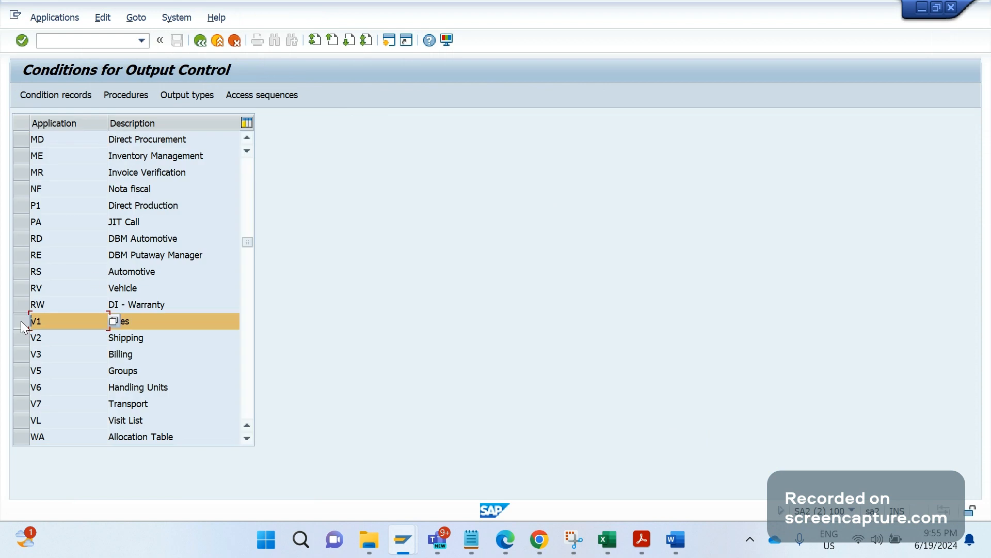
left_click(102, 18)
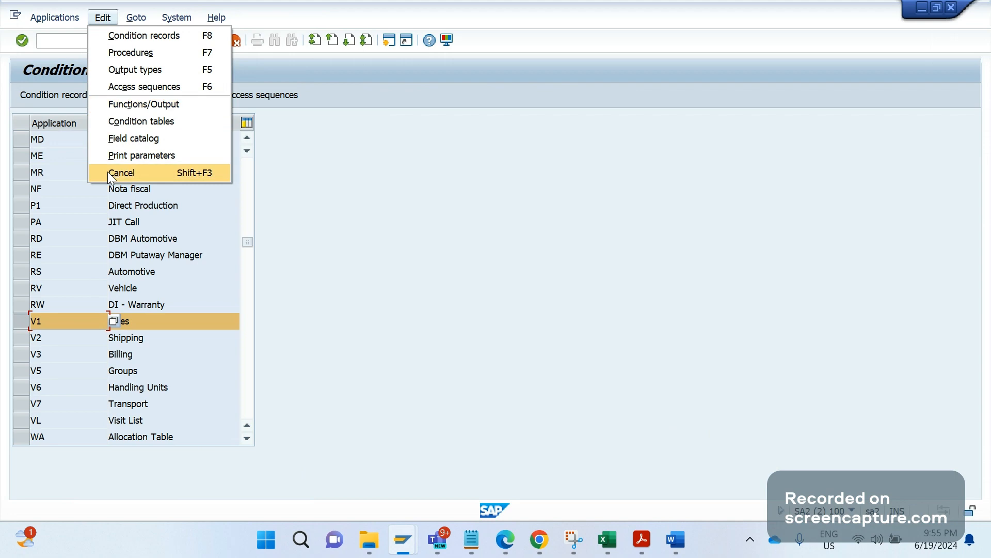
mouse_move(123, 21)
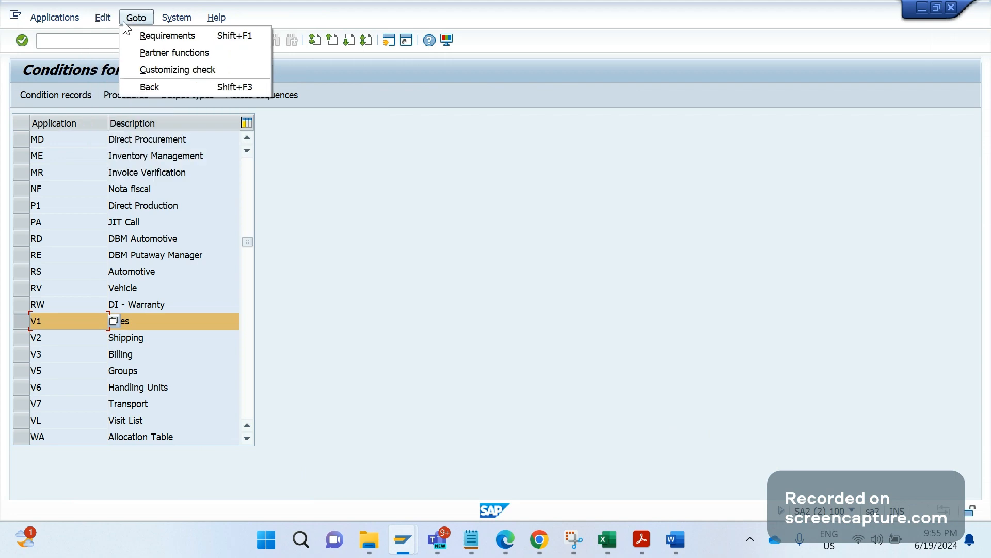
left_click(124, 21)
left_click(168, 21)
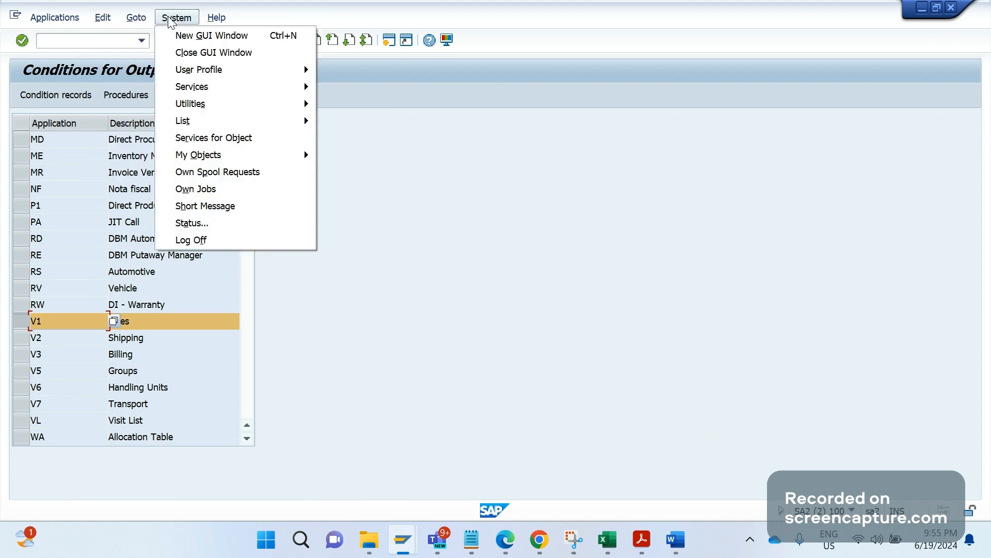
left_click(381, 246)
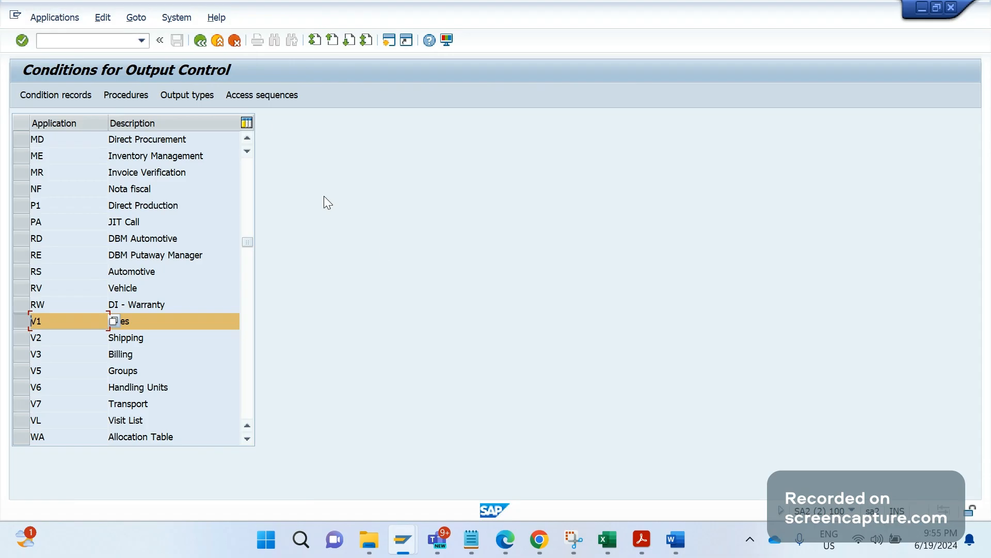
Switch to the Word document and add the sub-point "In VOFM transaction we can develop the new custom routine for output procedure"
left_click(674, 539)
left_click(513, 423)
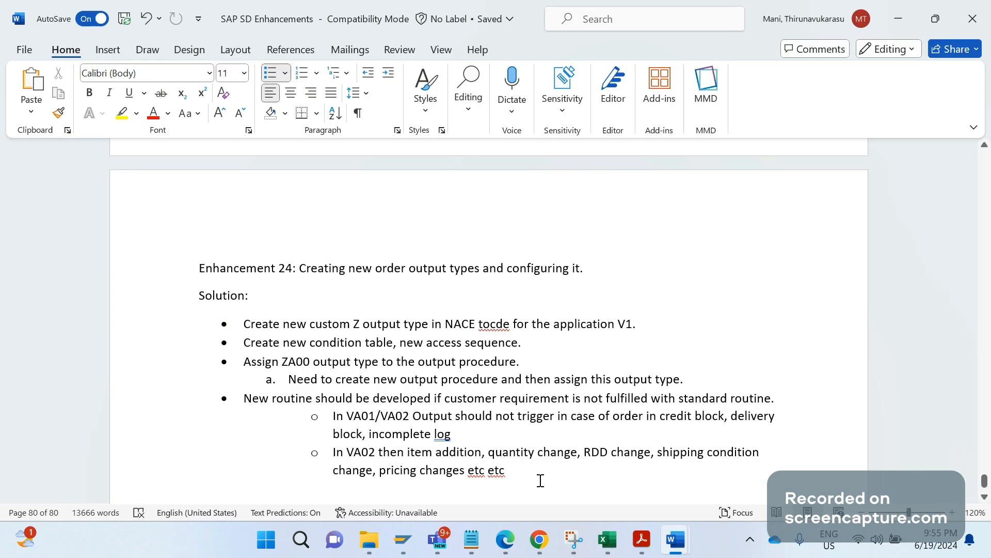
left_click(540, 480)
key("Return")
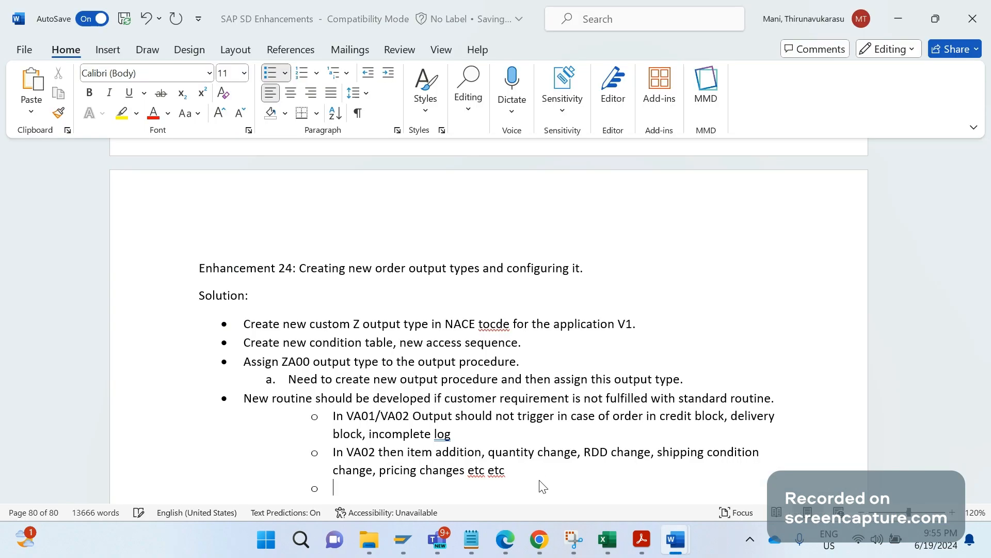
type("In VOFM t")
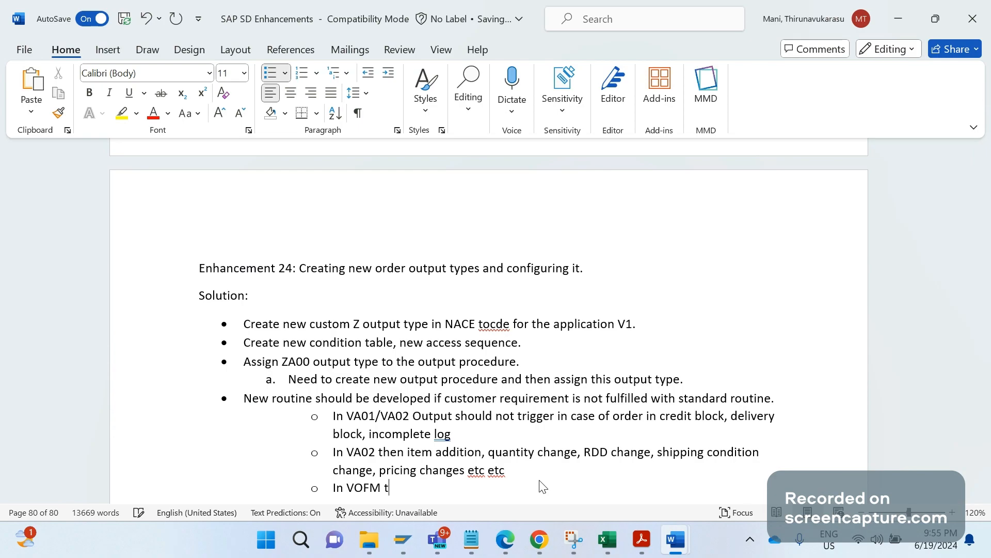
type("ransaciotn we")
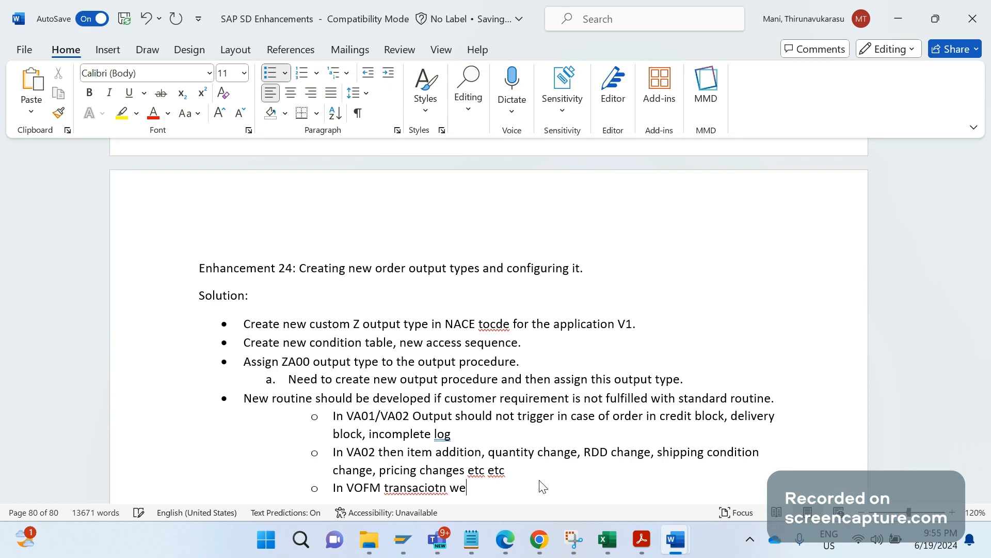
key("BackSpace")
key("BackSpace")
key("BackSpace")
key("BackSpace")
key("BackSpace")
key("BackSpace")
key("BackSpace")
type("tion we can develop")
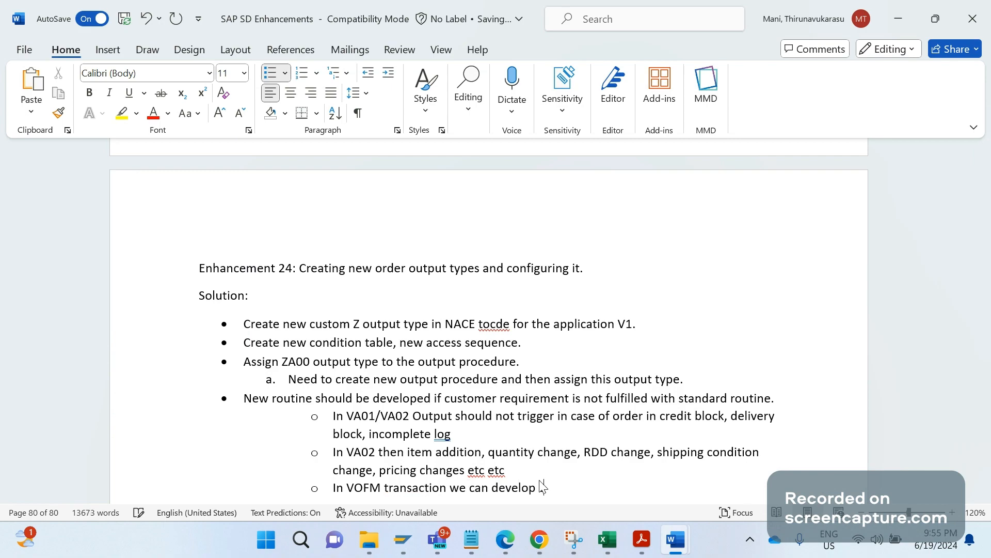
type(" the new custom routine for ")
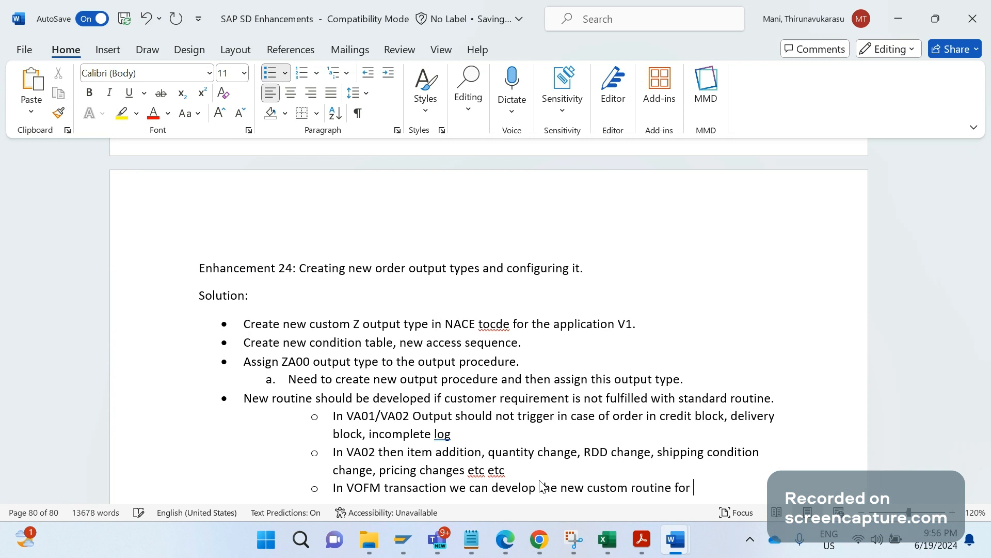
type("outpt")
key("BackSpace")
key("BackSpace")
type("ut procedure")
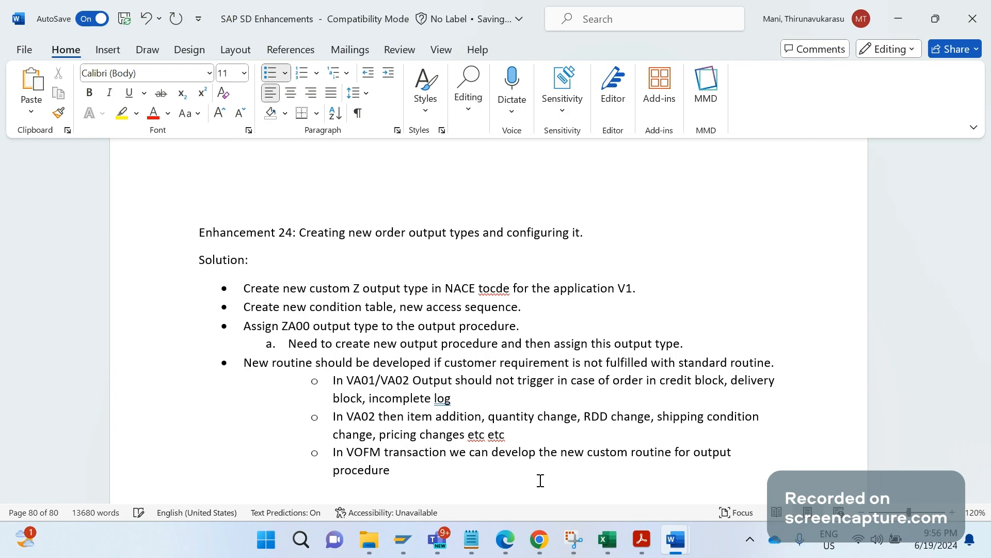
Add the main-level solid bullet "Assign this output procedure to sales document type" and start a new bullet below it
key("Return")
key("BackSpace")
key("BackSpace")
left_click(286, 72)
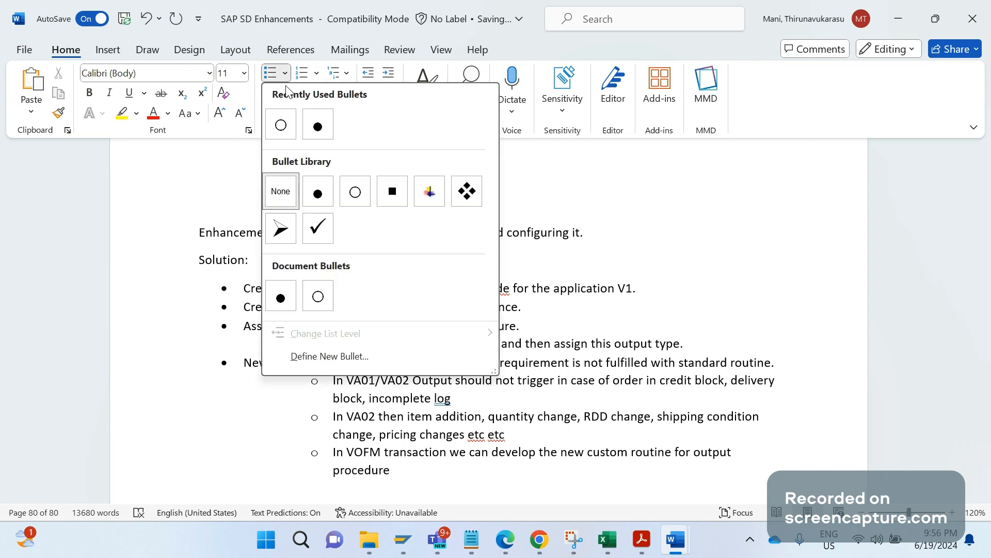
left_click(314, 128)
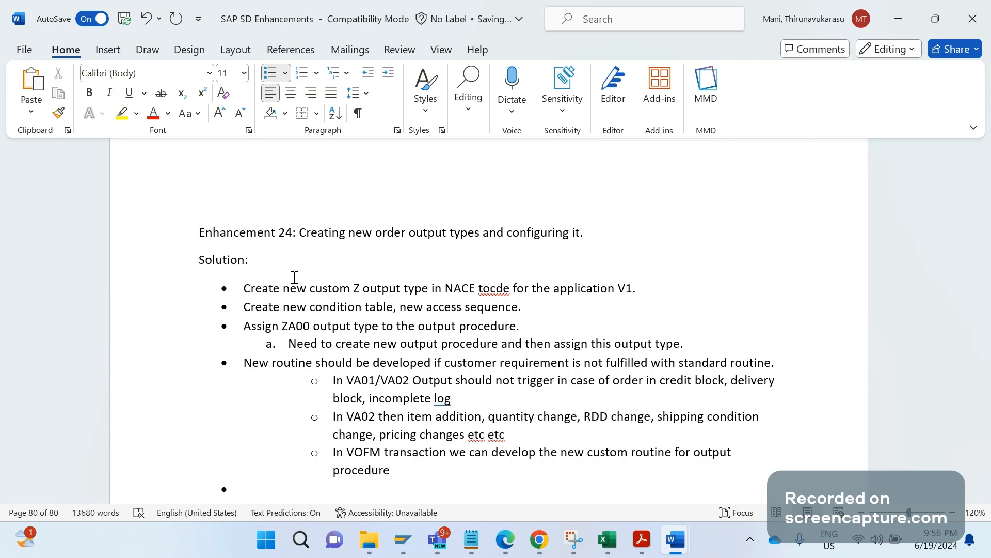
type("Assign this p")
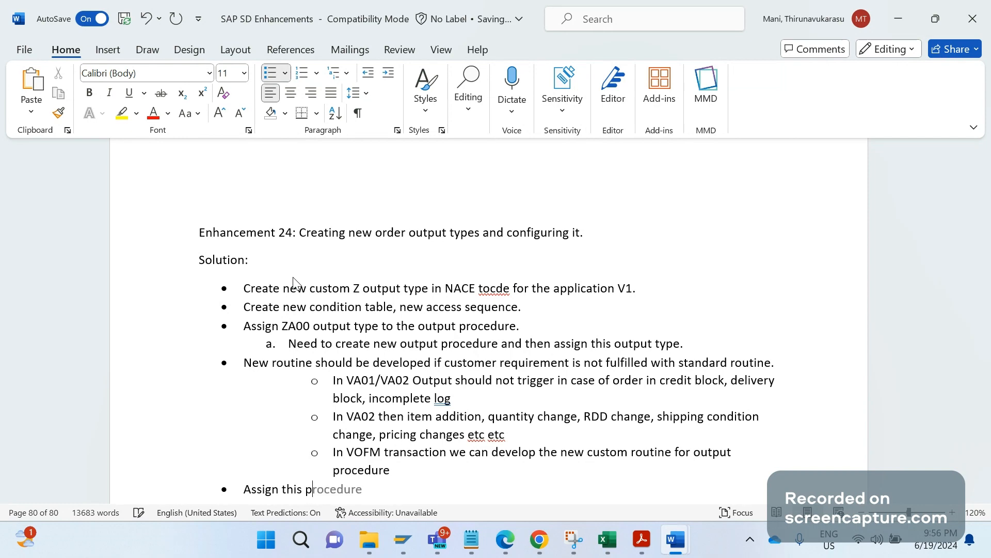
key("BackSpace")
type("op")
key("BackSpace")
type("utput pr")
key("Tab")
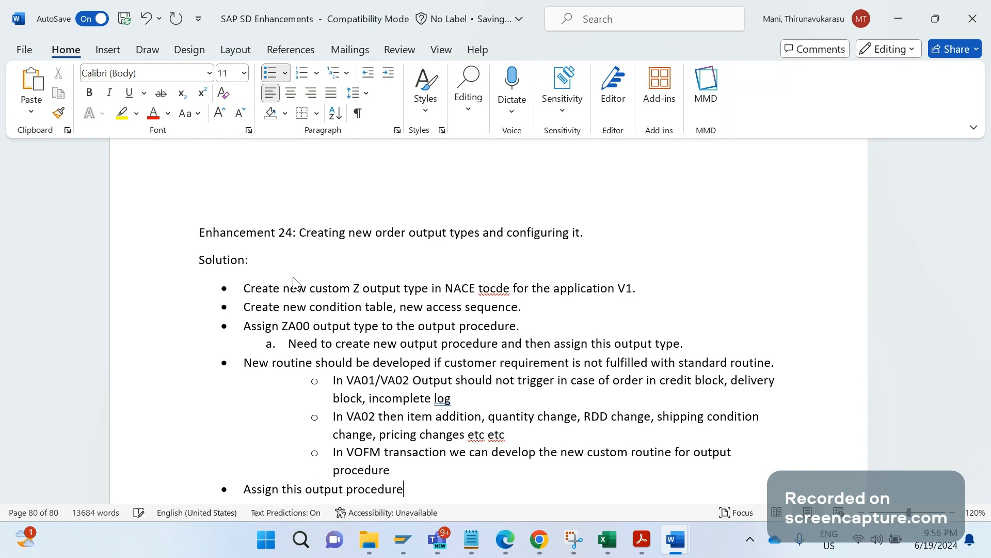
type("to sales o")
key("BackSpace")
type("document type")
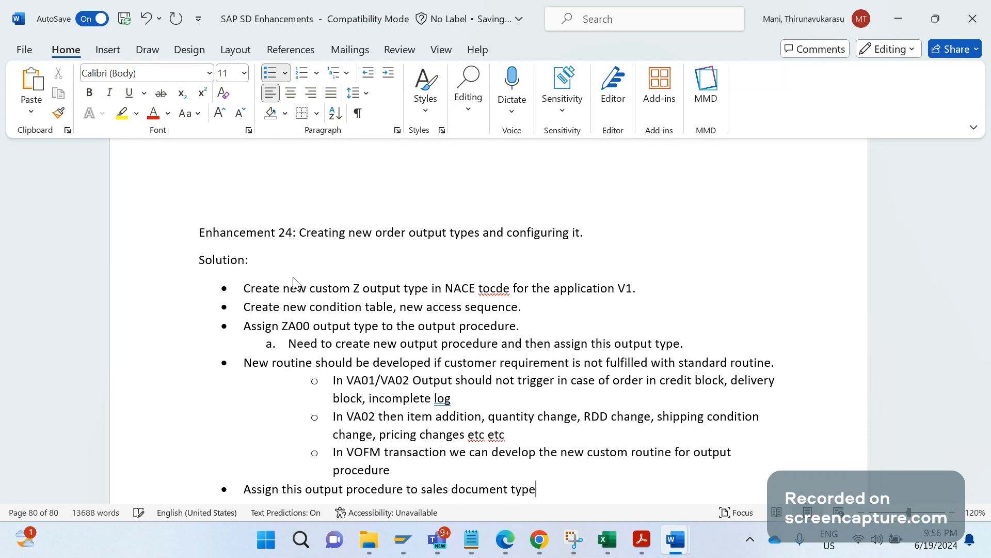
key("Return")
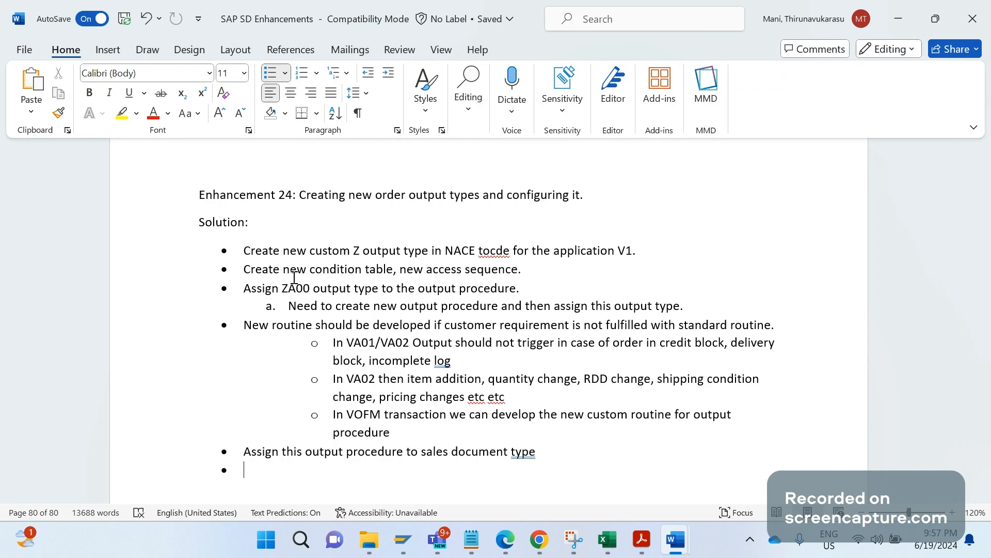
Switch back to SAP, open the Maintain Sales Order Types transaction, and display the details of sales document type OR
key("alt+Tab")
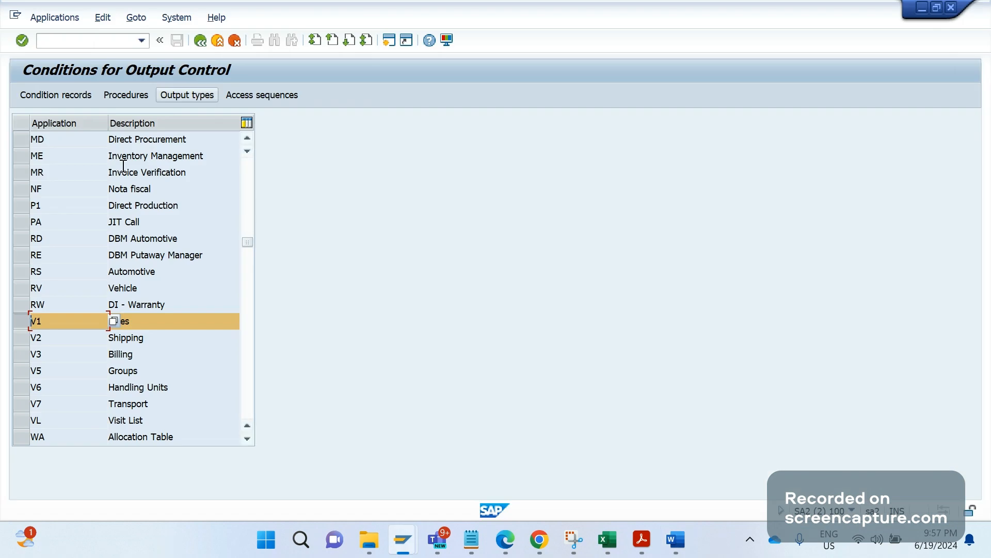
left_click(86, 45)
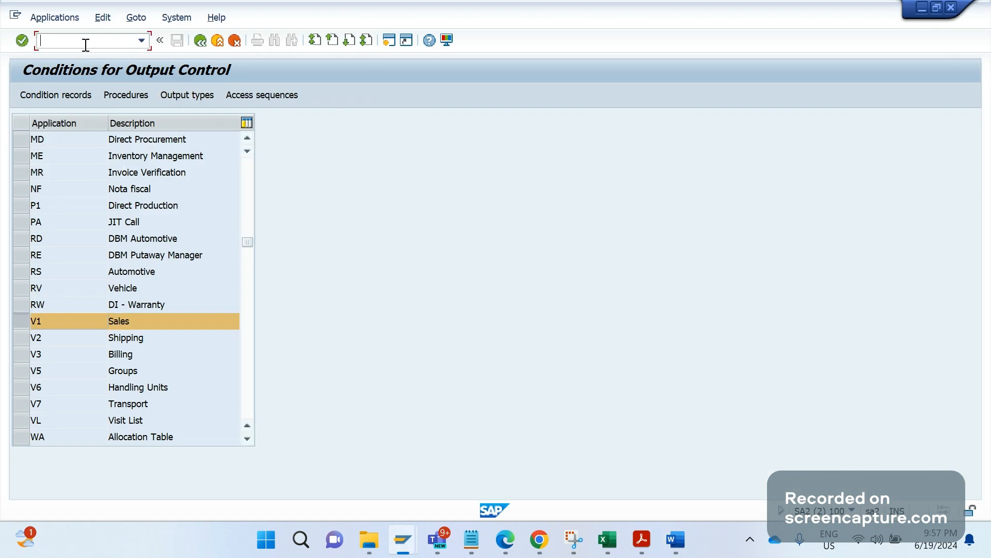
type("/nvov")
key("Return")
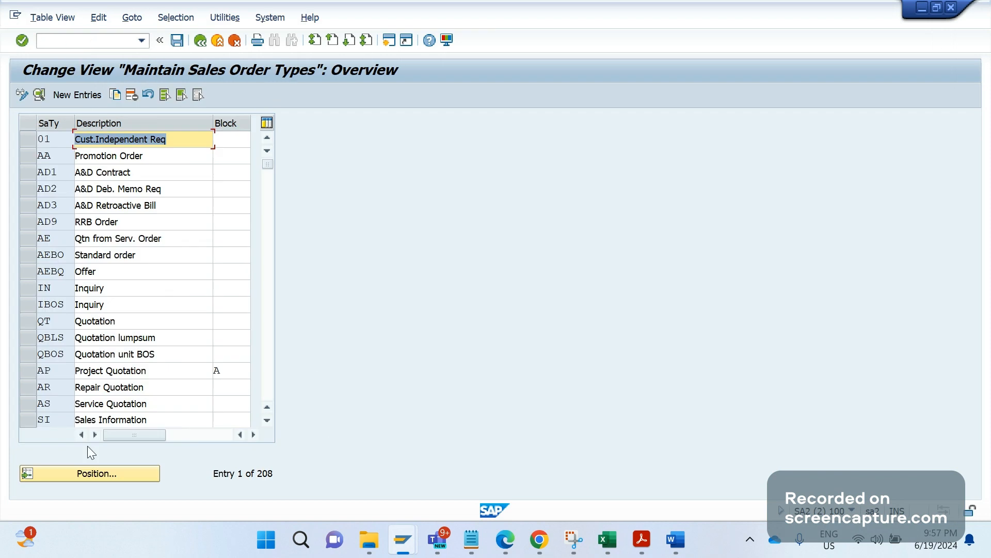
left_click(85, 473)
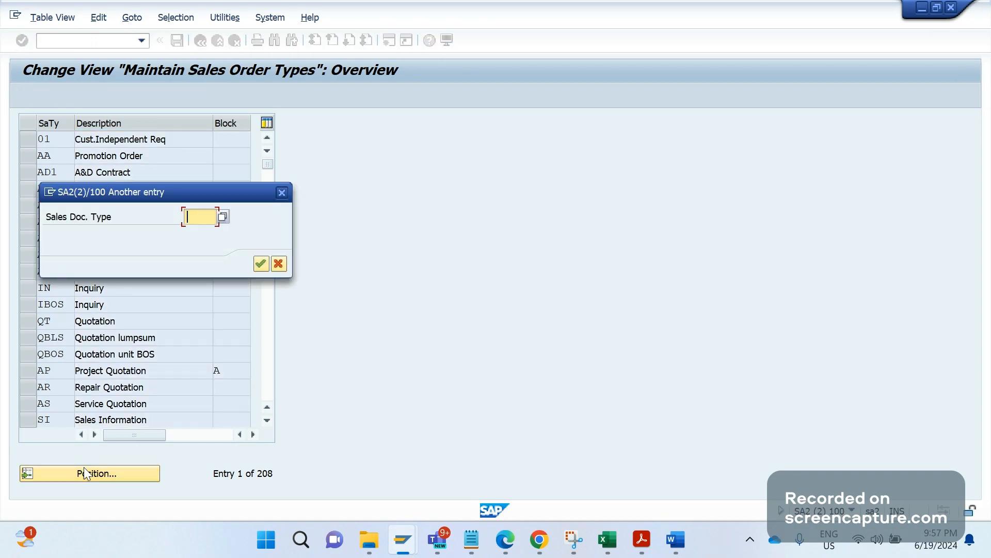
type("OR")
key("Return")
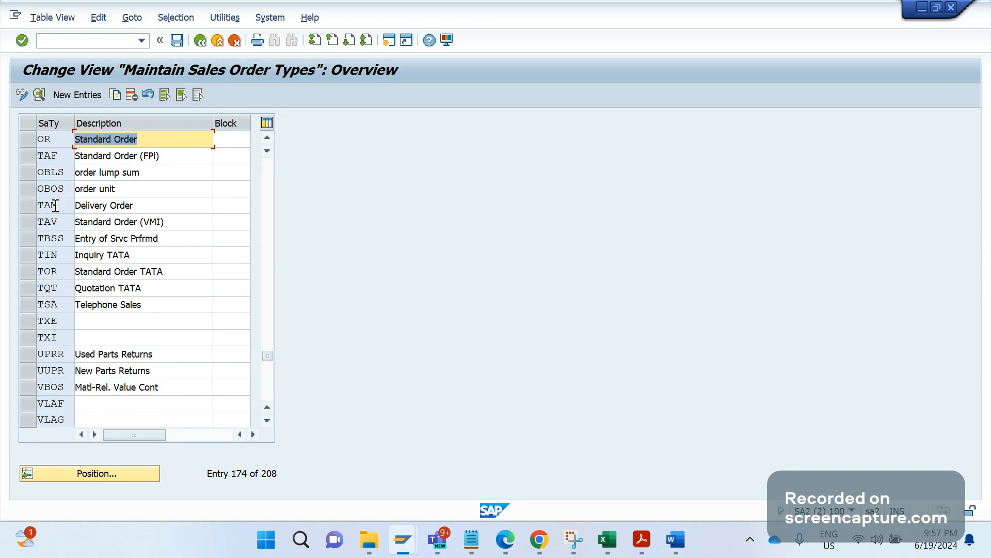
left_click(59, 137)
double_click(59, 139)
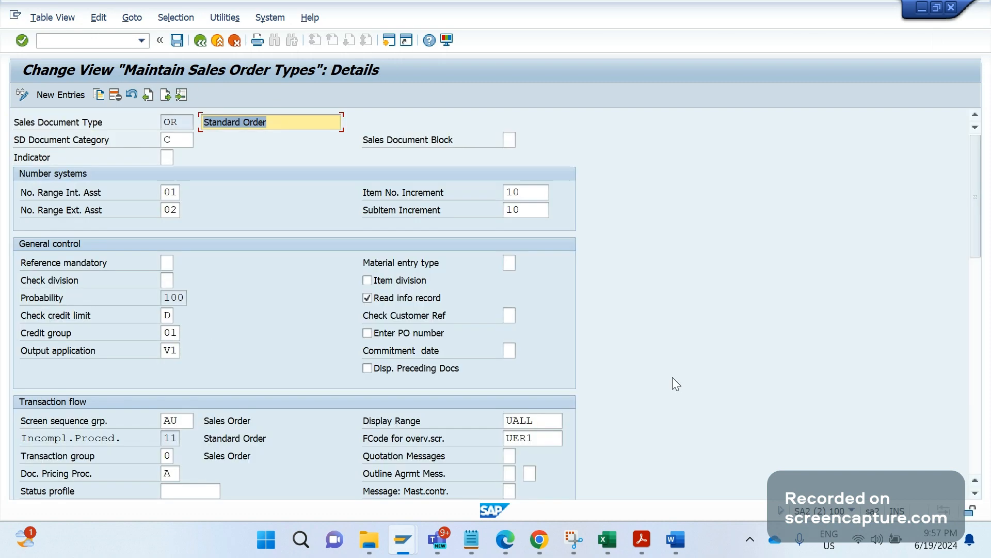
Look through all settings of document type OR for an output procedure assignment, and return to SAP Easy Access
left_click_drag(976, 222, 979, 451)
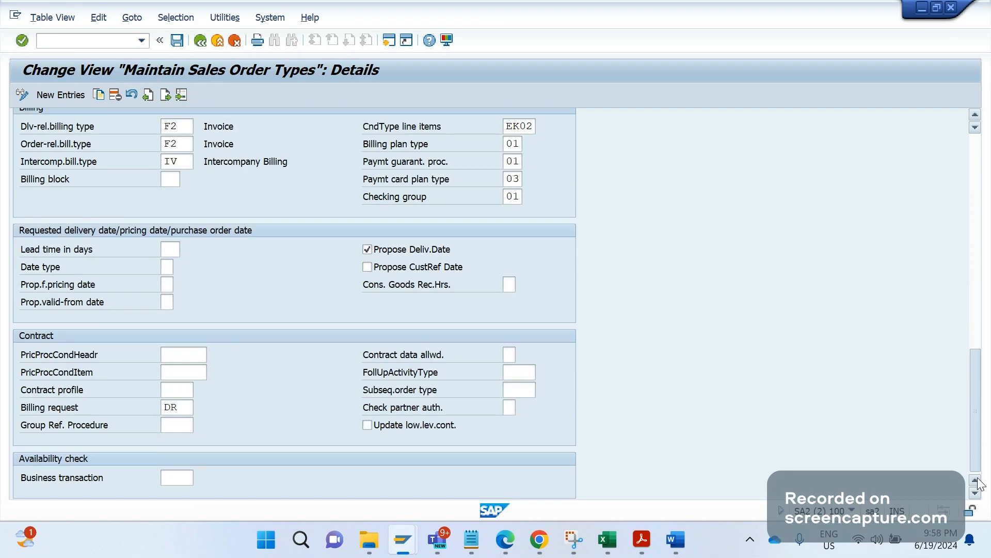
scroll(958, 391, "up", 2)
scroll(957, 392, "up", 3)
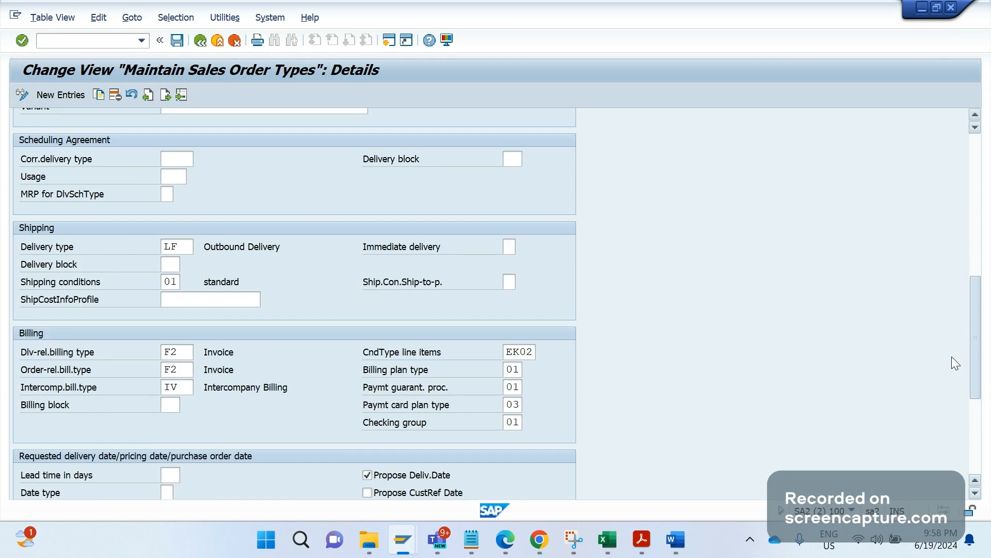
scroll(952, 356, "up", 10)
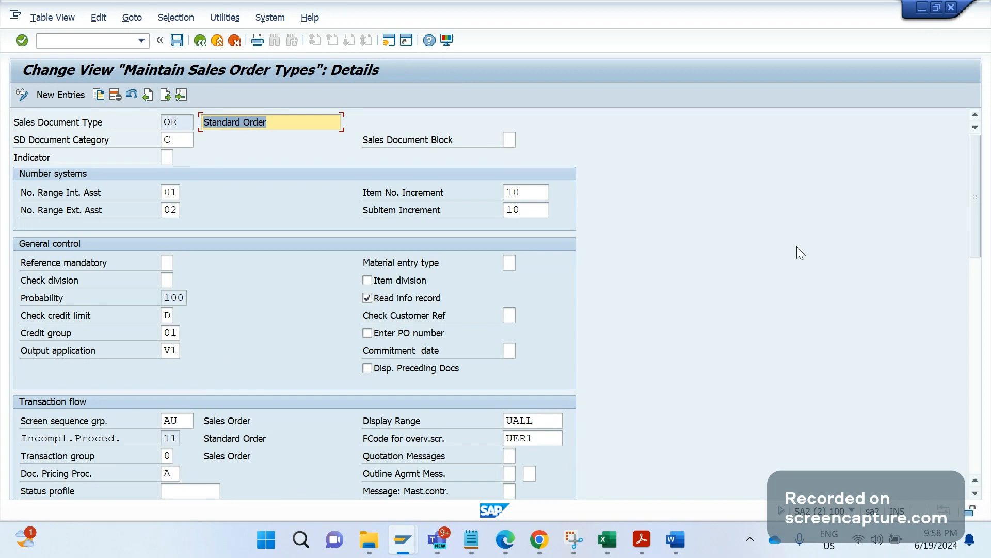
left_click_drag(978, 177, 975, 206)
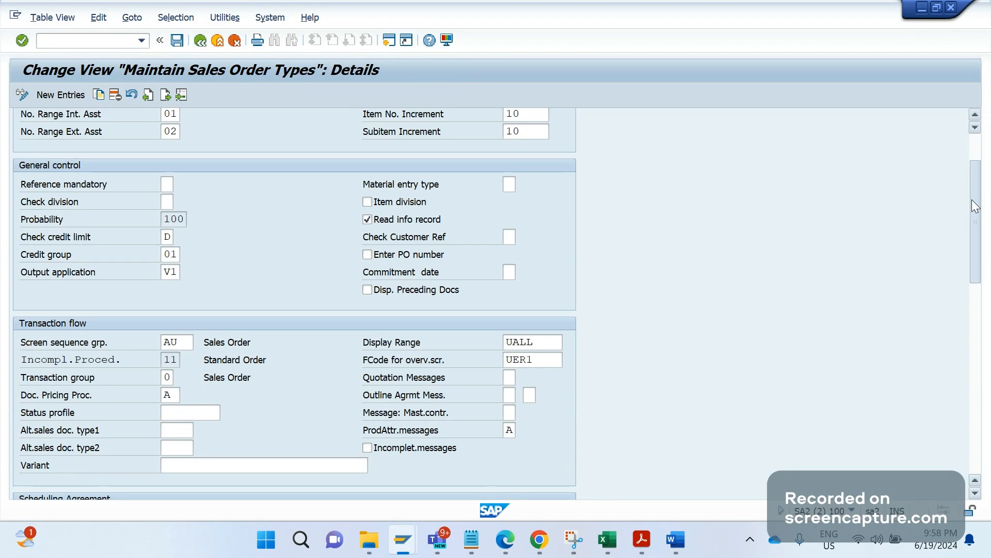
left_click_drag(975, 206, 975, 207)
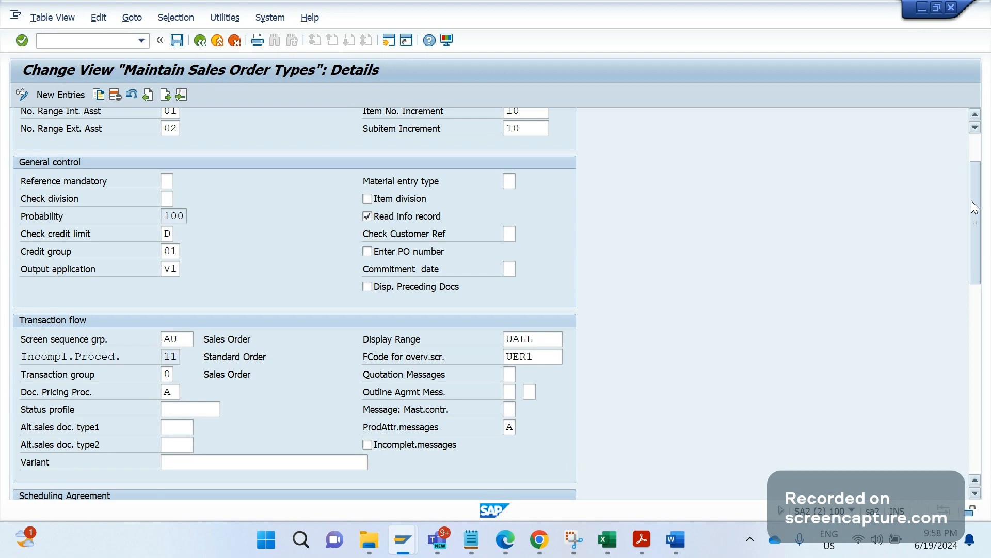
left_click_drag(975, 208, 953, 415)
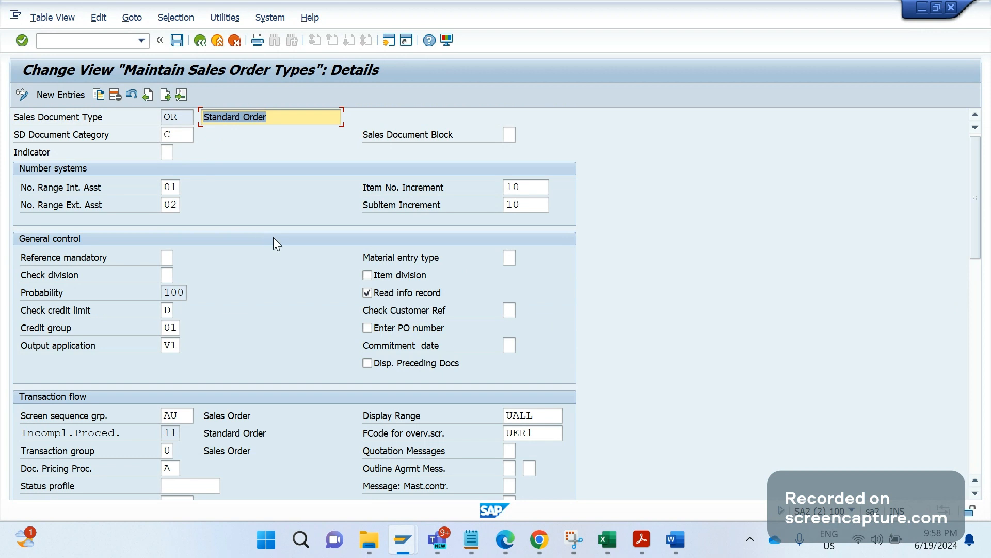
left_click(206, 41)
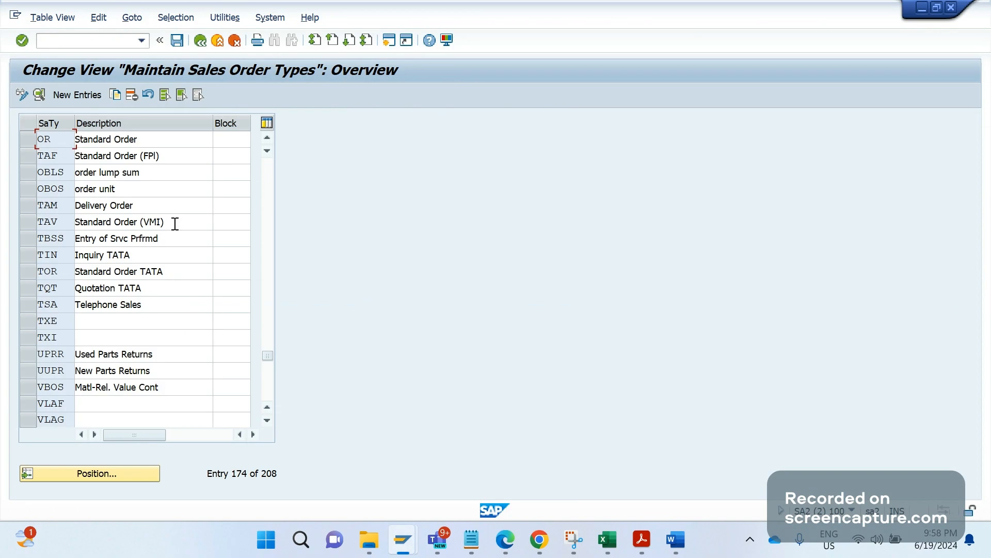
left_click(200, 41)
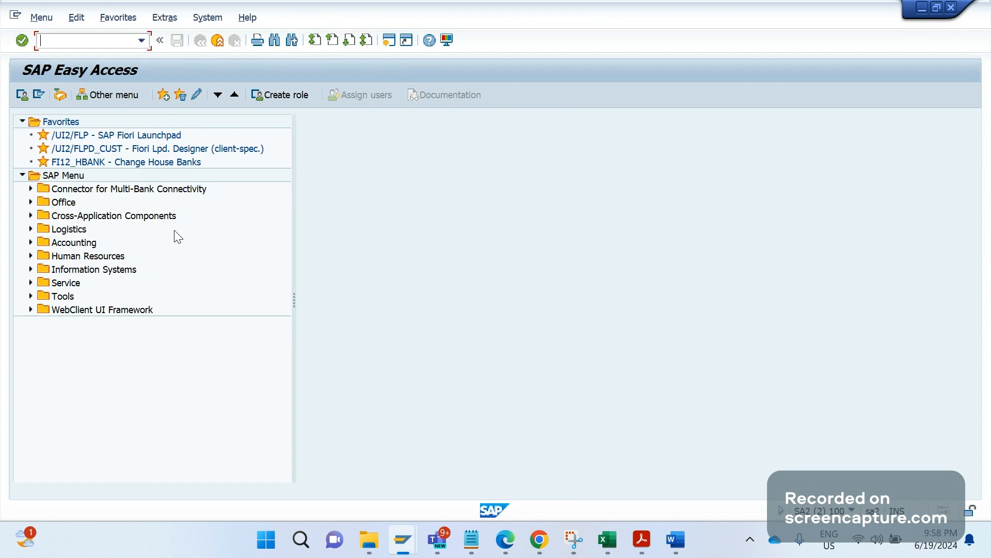
Run transaction SPRO and display the SAP Reference IMG
type("/NSPRO")
key("Return")
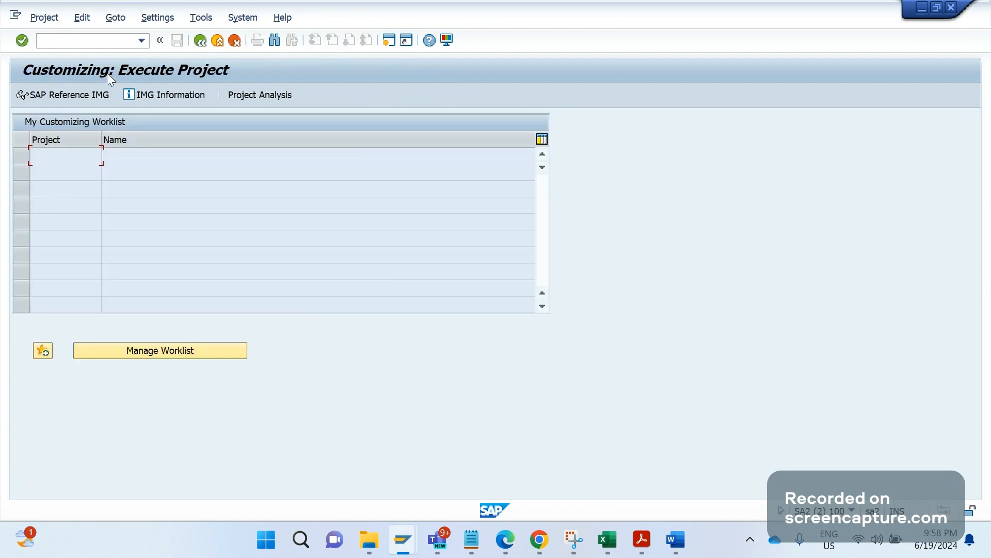
left_click(85, 94)
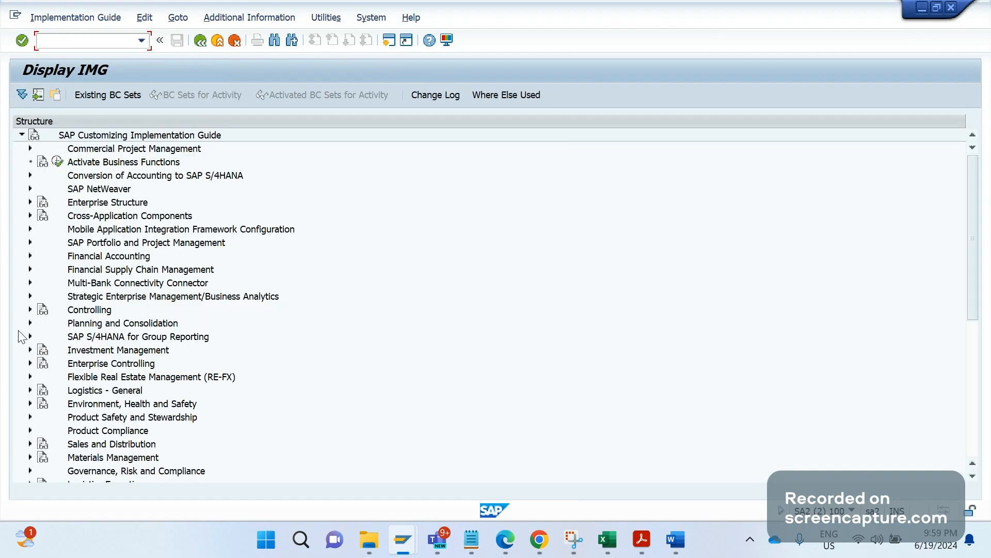
In the IMG's Sales and Distribution, expand Basic Functions and Output Determination down to the activities of Maintain Output Determination for Sales Documents
left_click(30, 445)
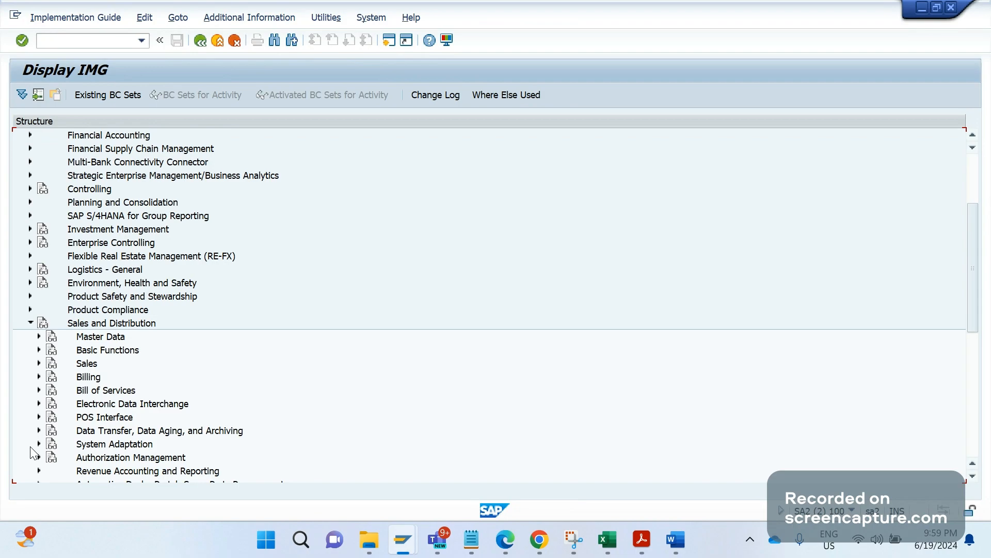
left_click(39, 350)
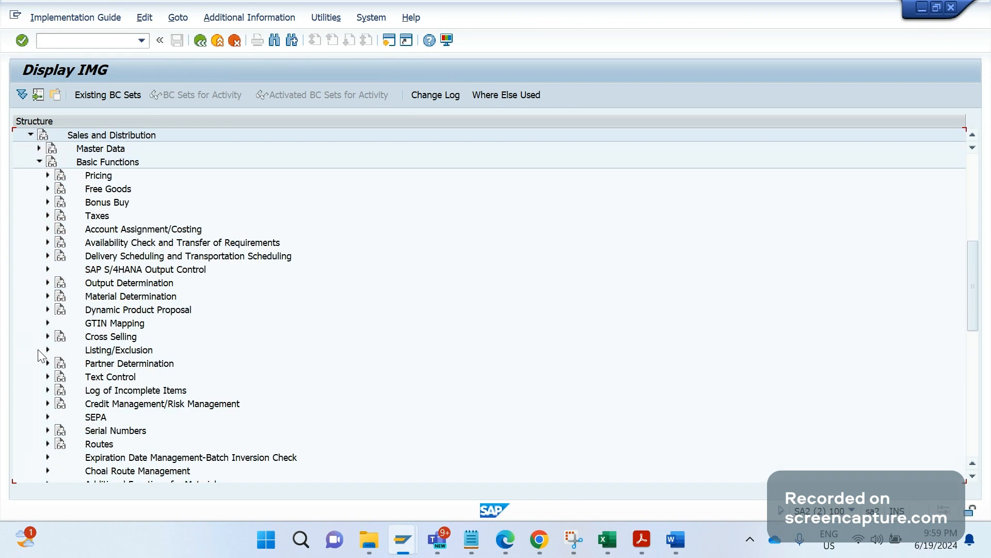
left_click(48, 283)
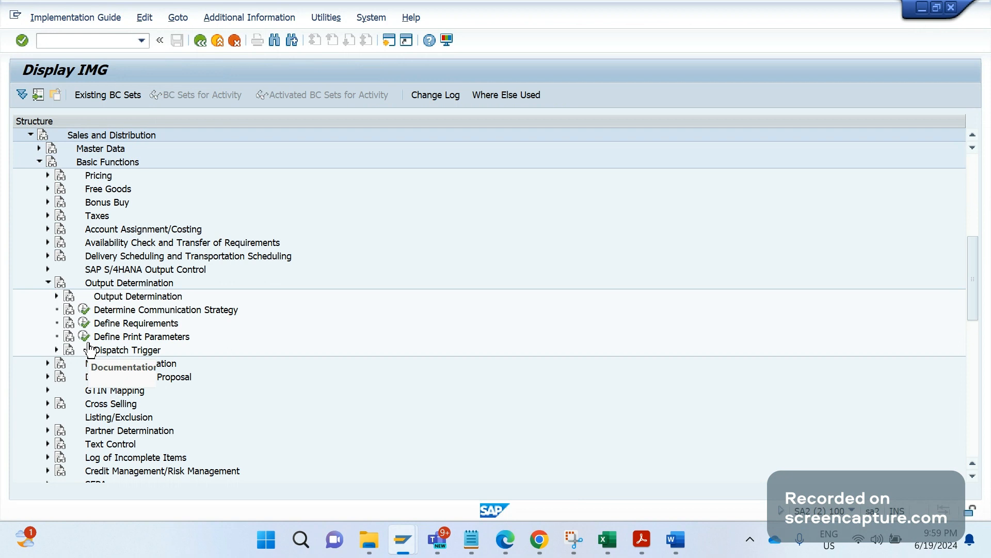
left_click(56, 297)
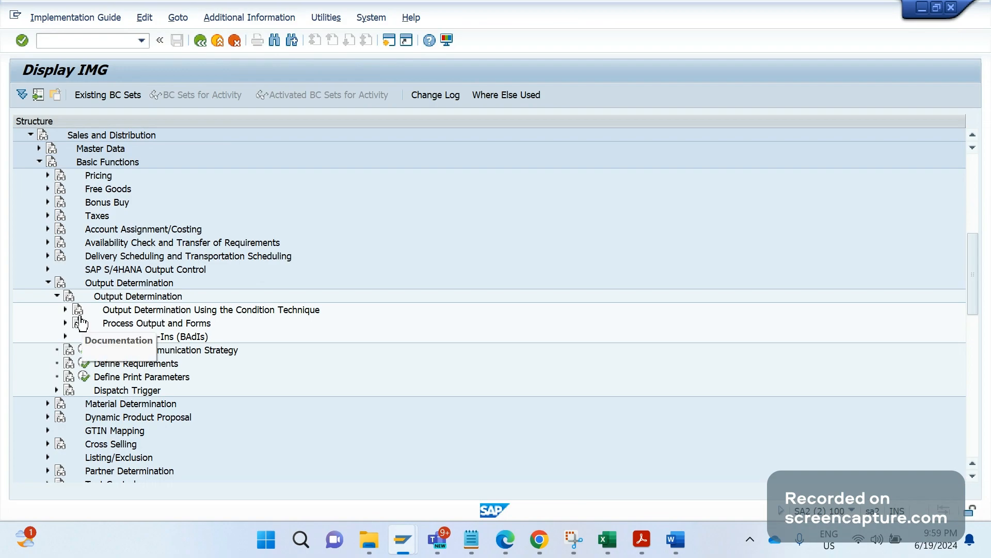
left_click(65, 310)
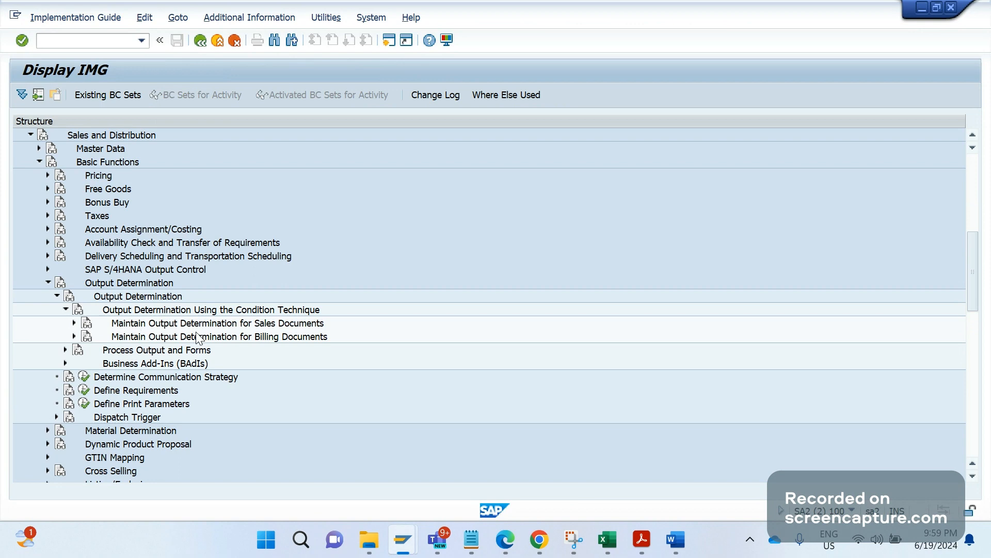
left_click(74, 323)
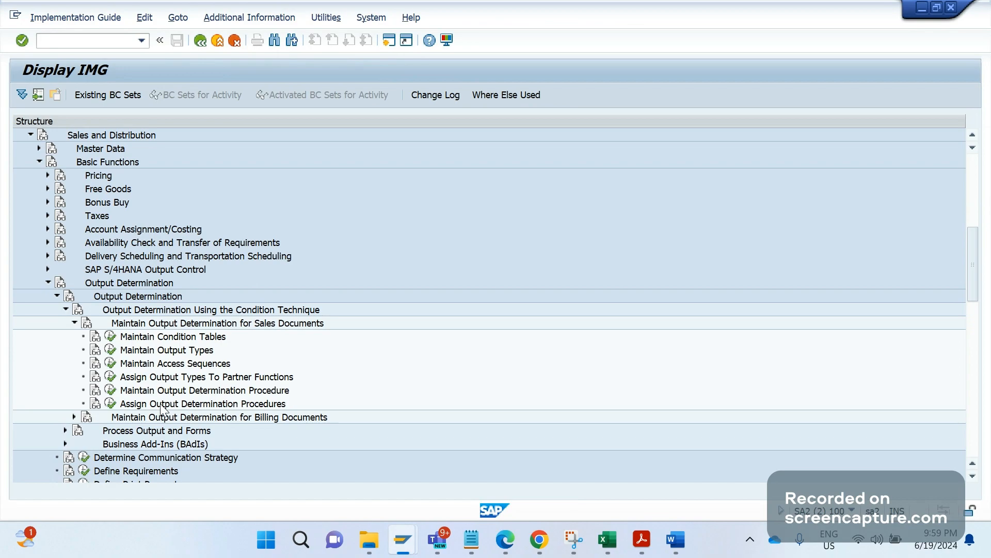
Open the sales document header assignment of output determination procedures, check the procedure of order type OR, and return to the IMG
left_click(109, 405)
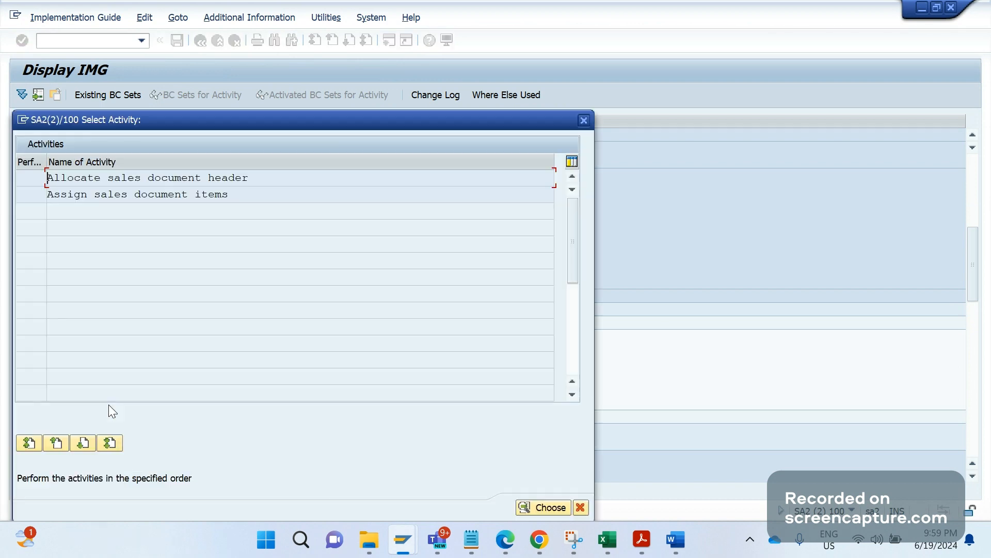
double_click(164, 180)
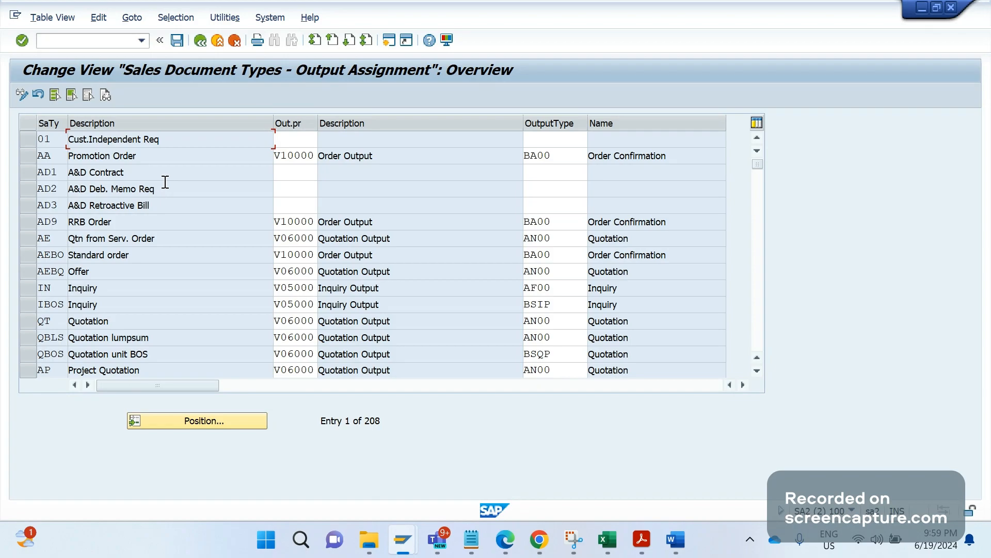
left_click(175, 420)
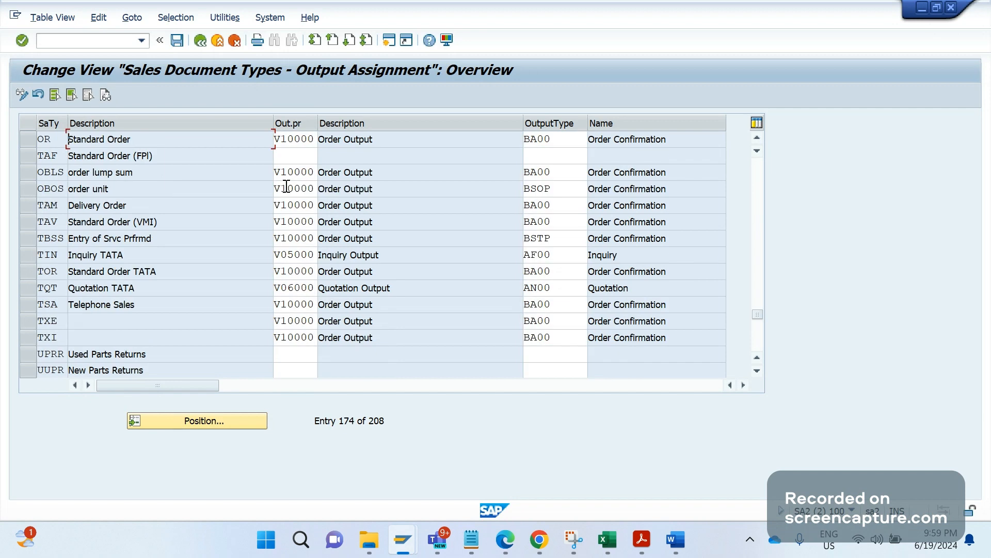
left_click(295, 139)
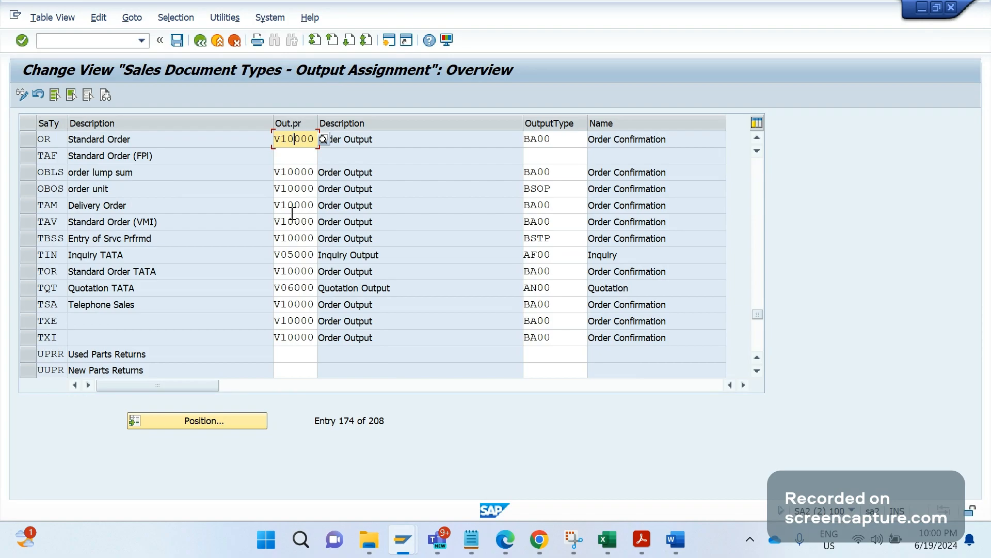
left_click(196, 43)
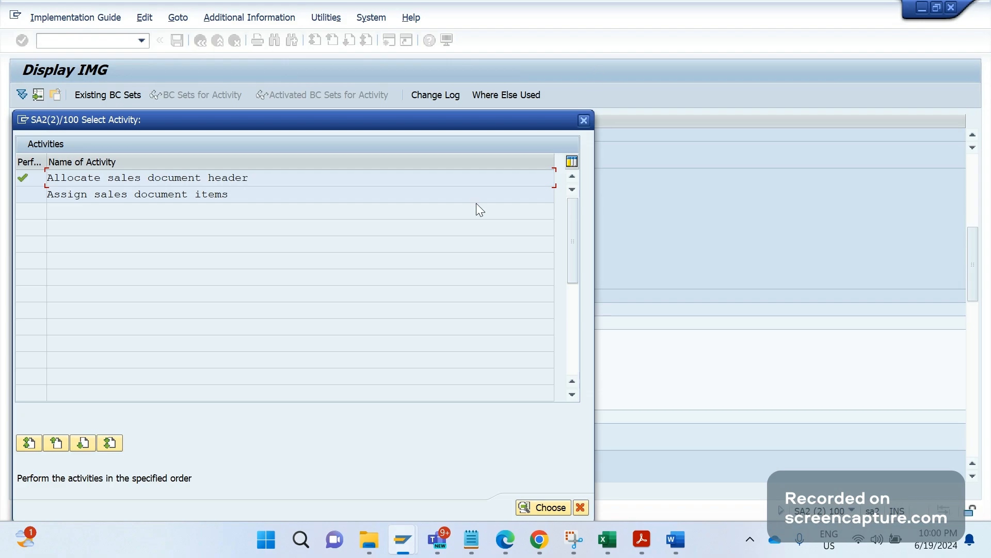
key("Escape")
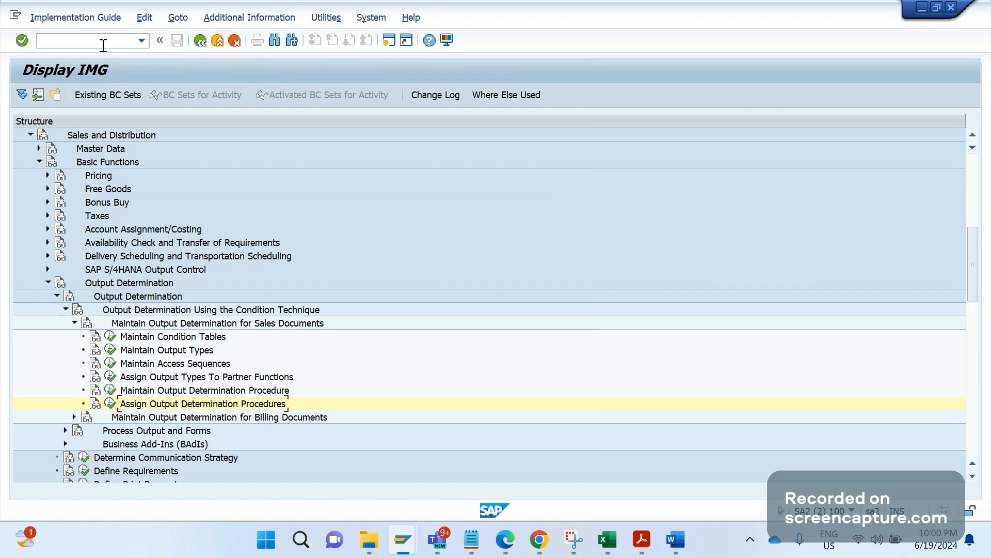
Run transaction NACE to reach the conditions for output control
left_click(103, 45)
type("/NNAC")
key("Return")
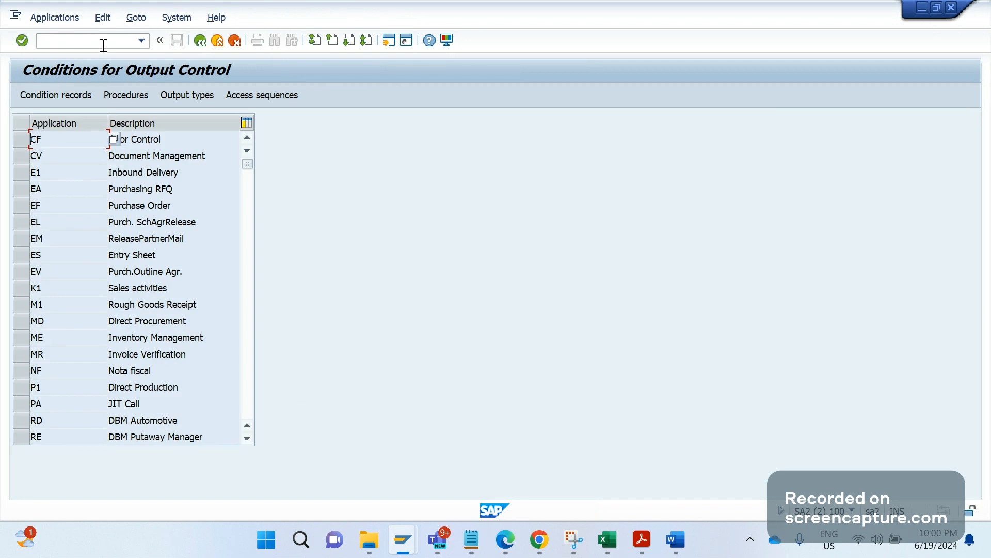
In the Word document, add the bullet "If its an external send, fax, print output, then we should get design of the layout from business."
mouse_move(676, 539)
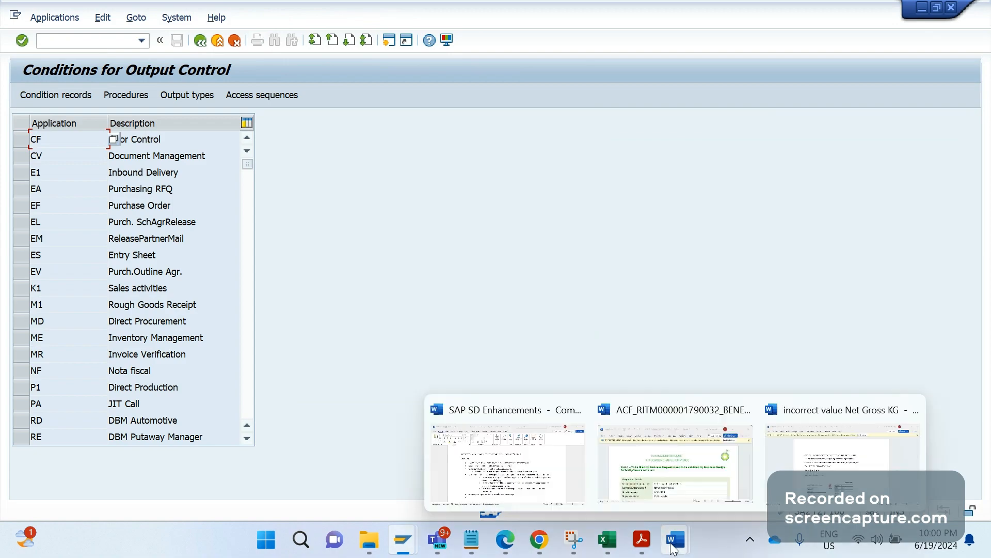
left_click(532, 466)
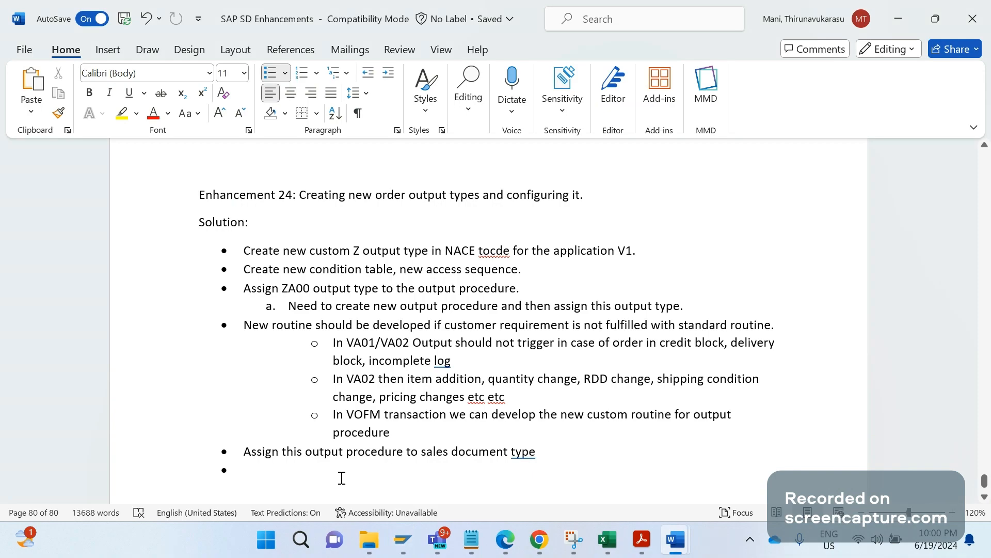
type("des")
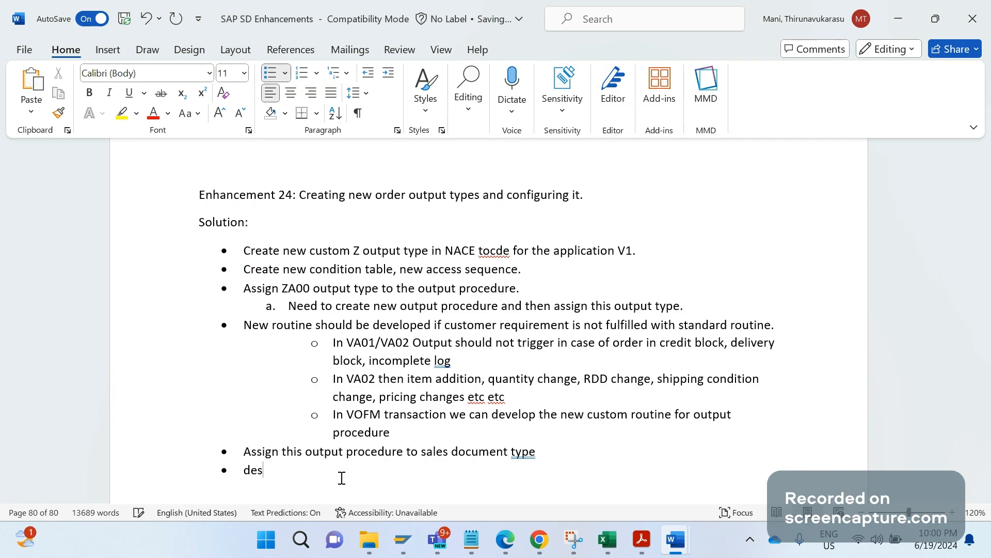
key("BackSpace")
key("BackSpace")
key("BackSpace")
type("If its an external send, fax, p")
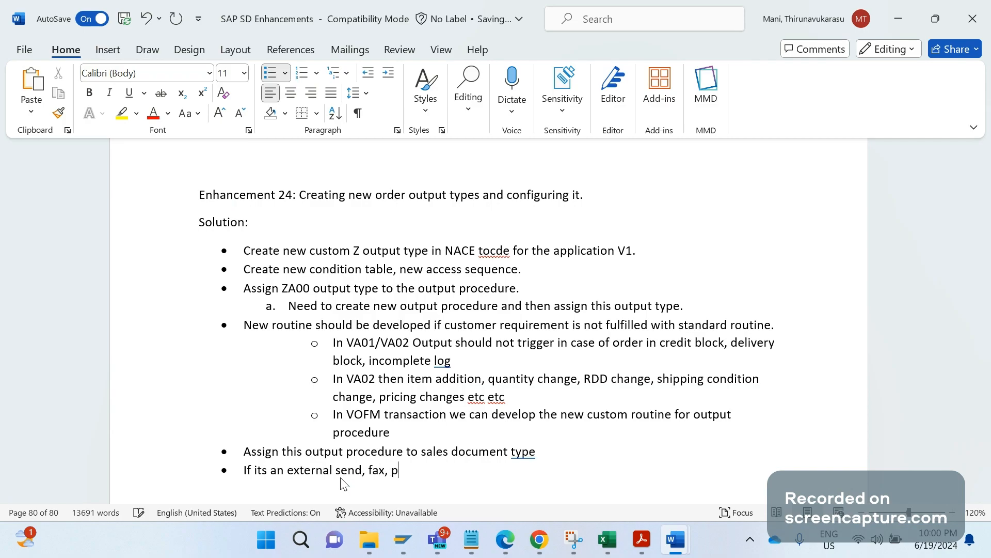
type("rint output, then we shu")
key("BackSpace")
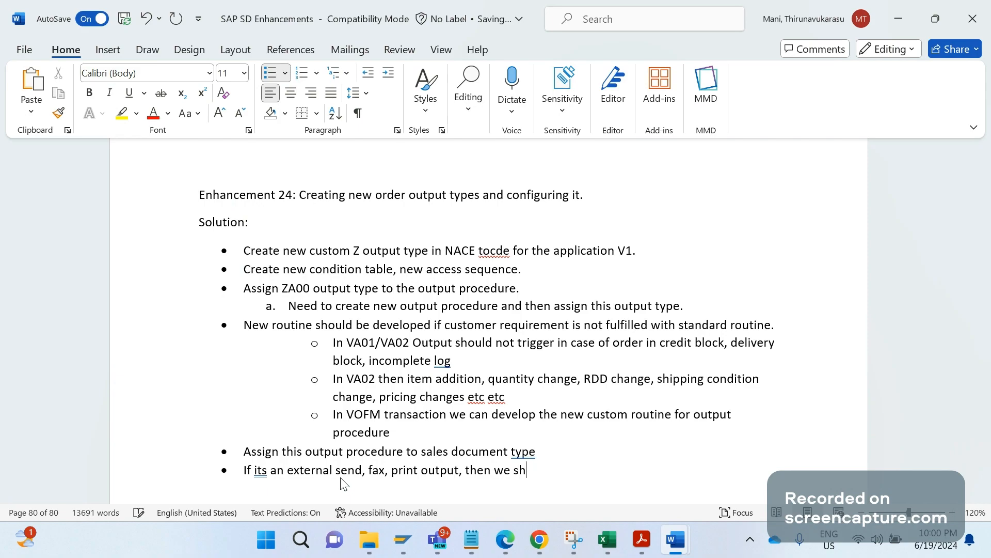
type("ould get design of the l")
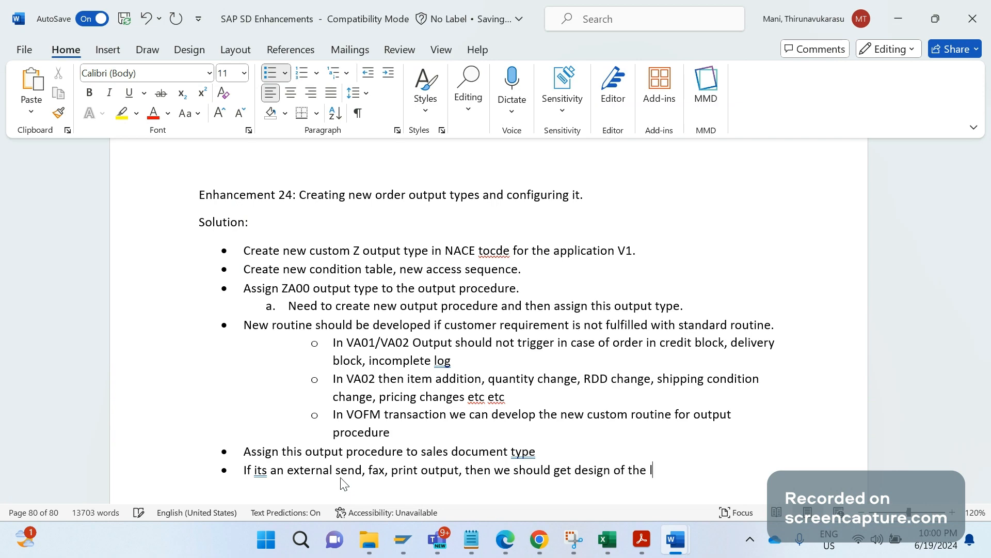
type("ayout from busie")
key("BackSpace")
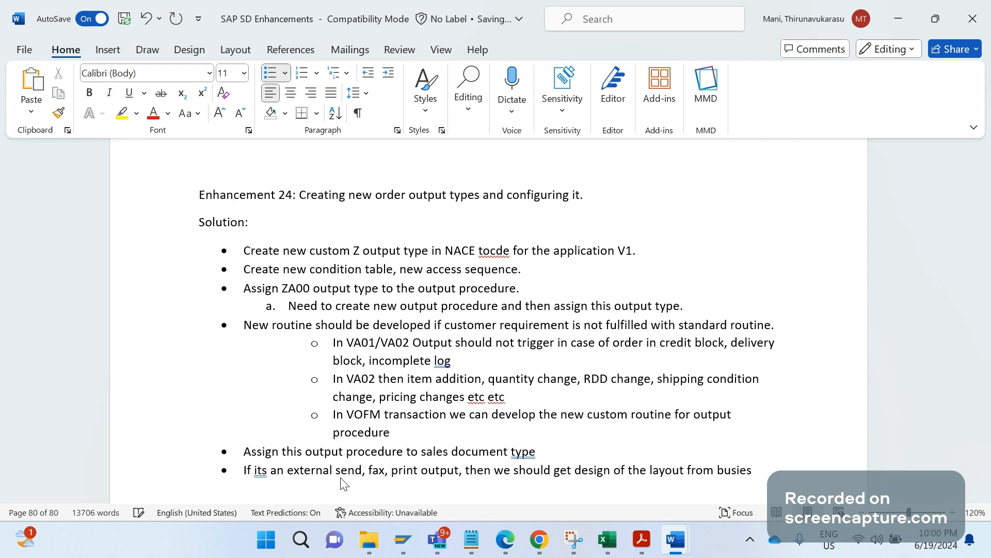
type("ness.")
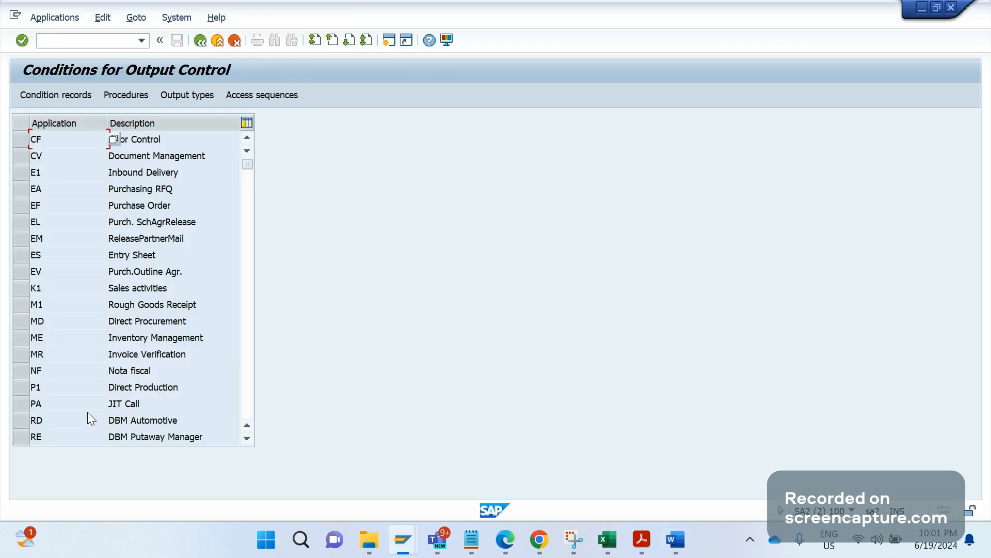
Switch back to SAP and display the details of output type ZA00 for application V1 (Sales)
scroll(152, 320, "down", 4)
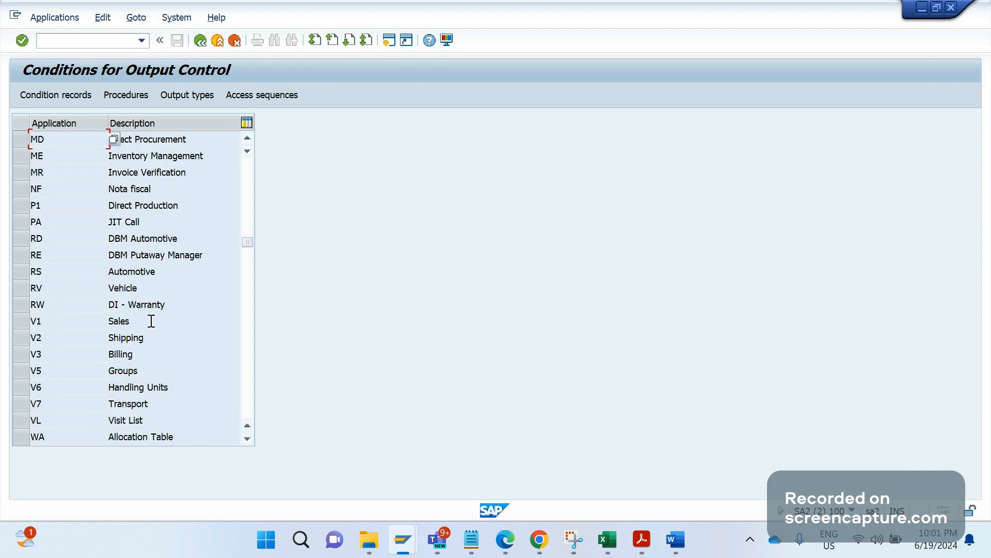
left_click(23, 327)
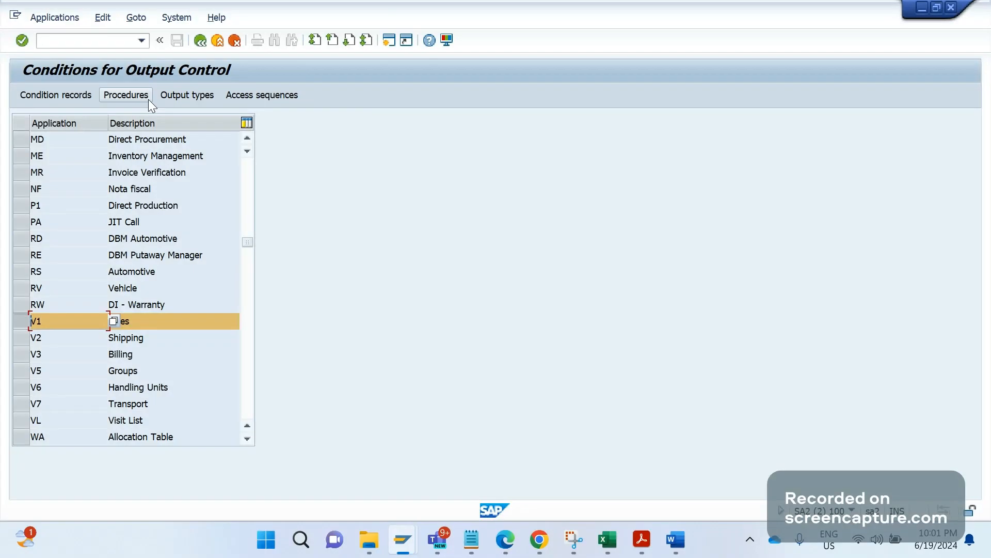
left_click(177, 90)
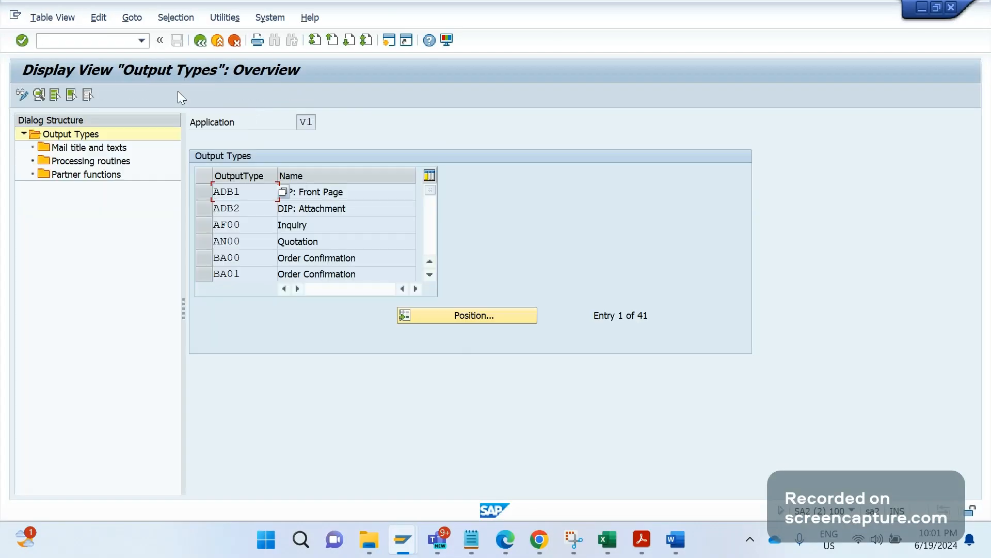
left_click(414, 316)
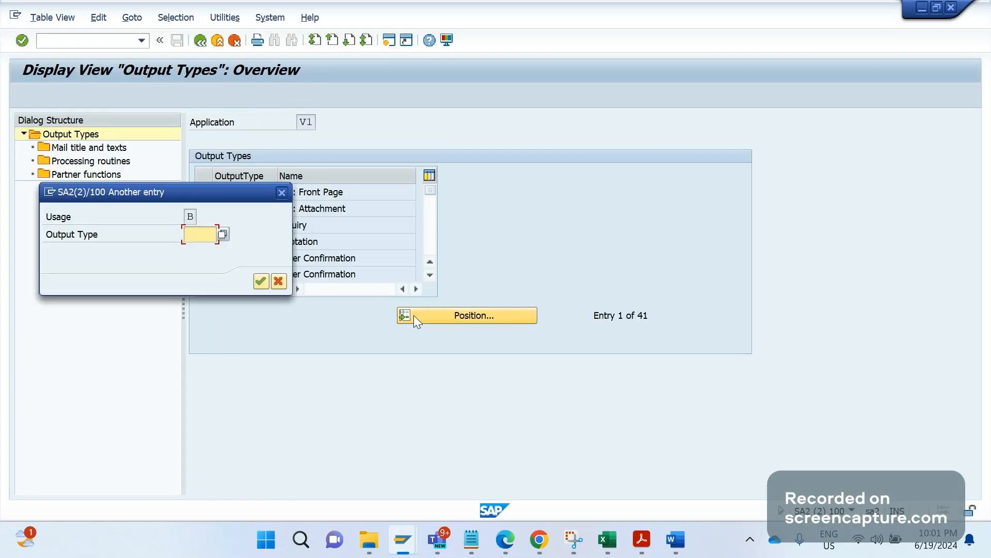
key("Down")
key("Return")
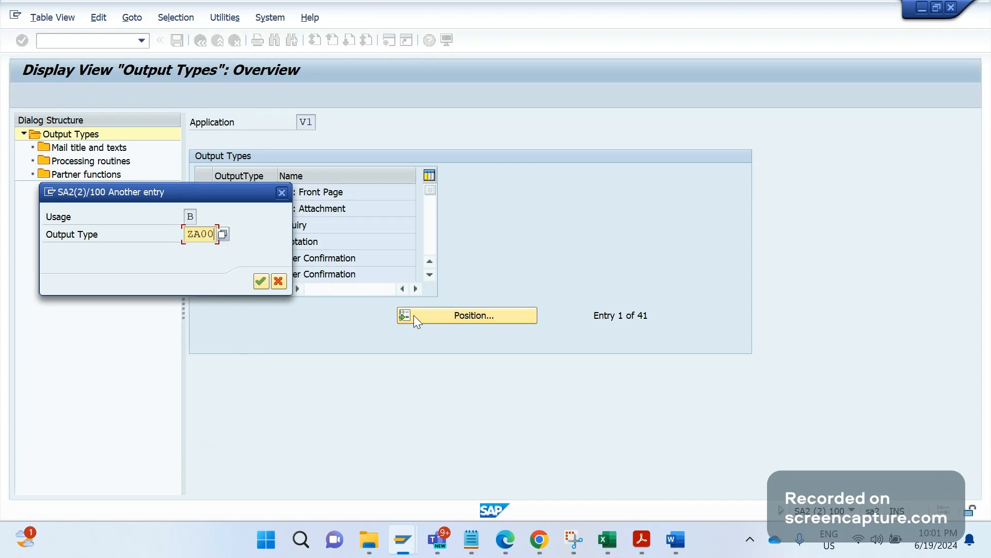
key("Return")
left_click(208, 191)
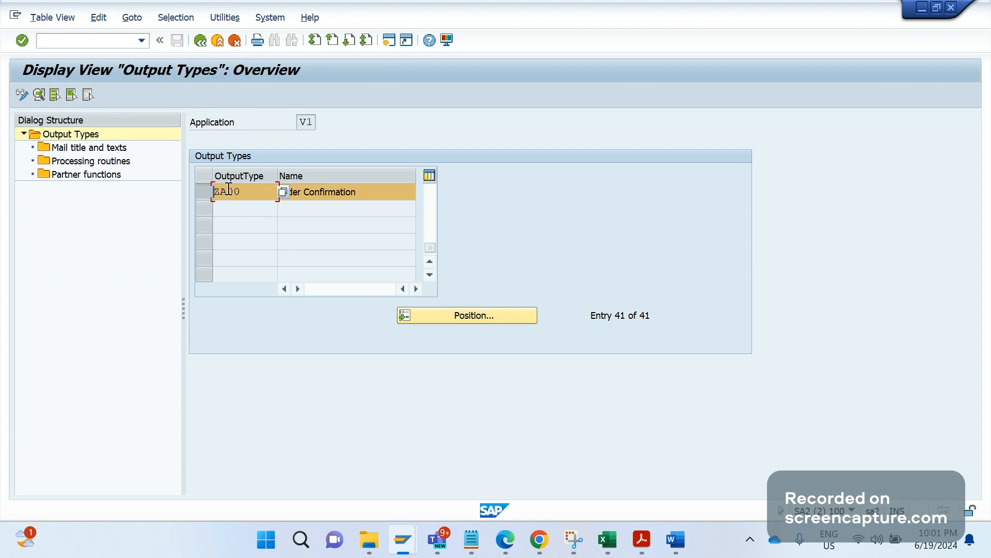
double_click(229, 190)
double_click(227, 190)
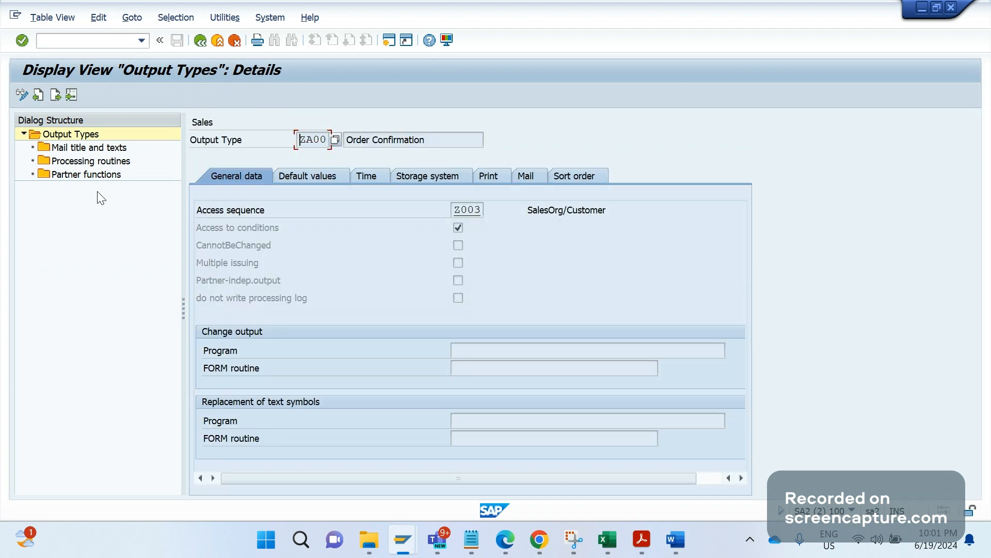
Display the processing routines of output type ZA00 and examine the print output's program and PDF/SmartForm form
double_click(97, 164)
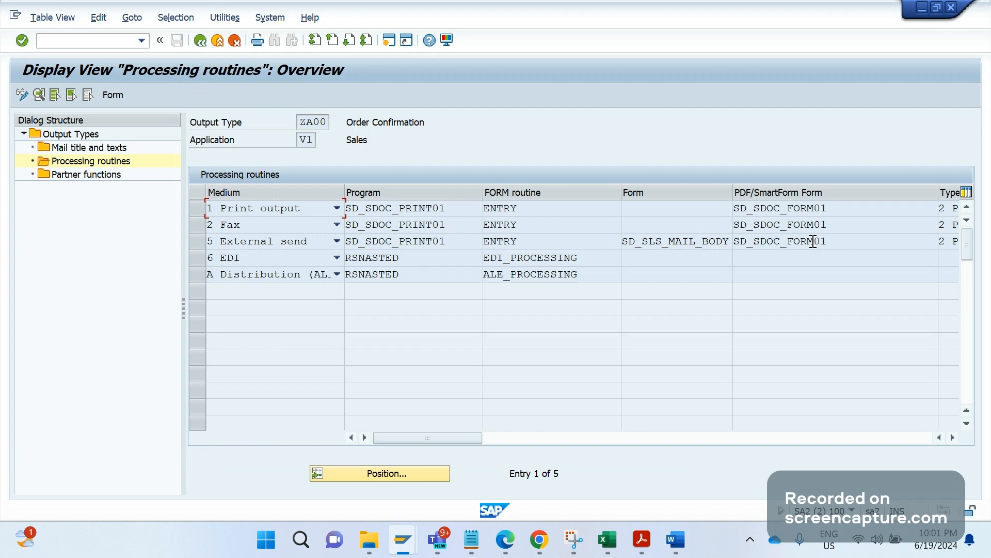
double_click(737, 209)
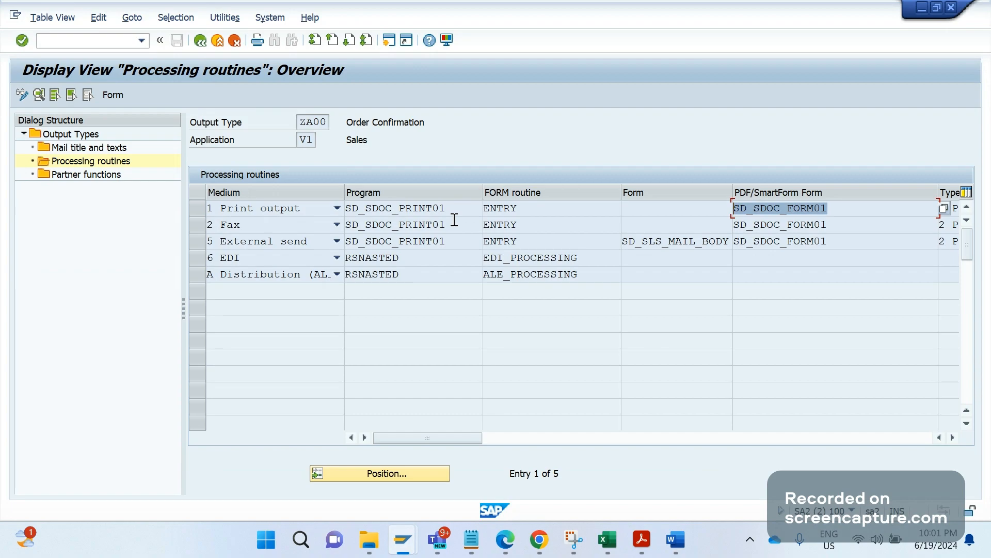
left_click_drag(455, 211, 367, 208)
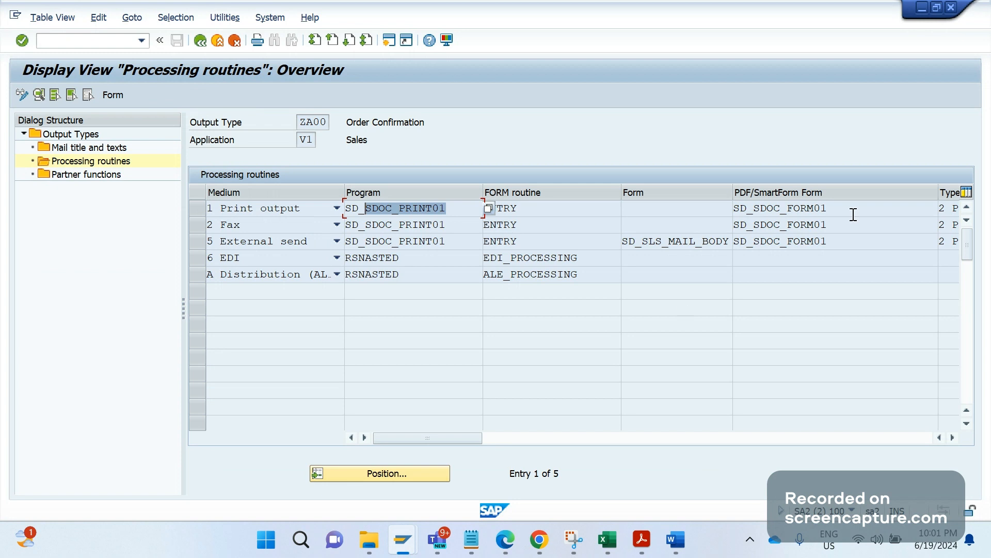
left_click_drag(853, 214, 745, 218)
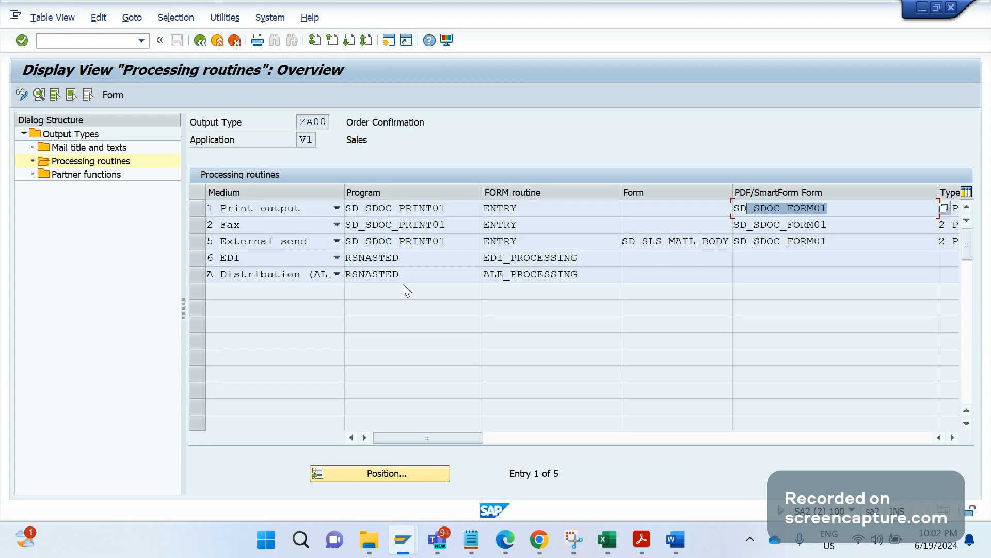
Open the General Table Display in a new session and list the TNAPR entries for output type ZA00
left_click(77, 44)
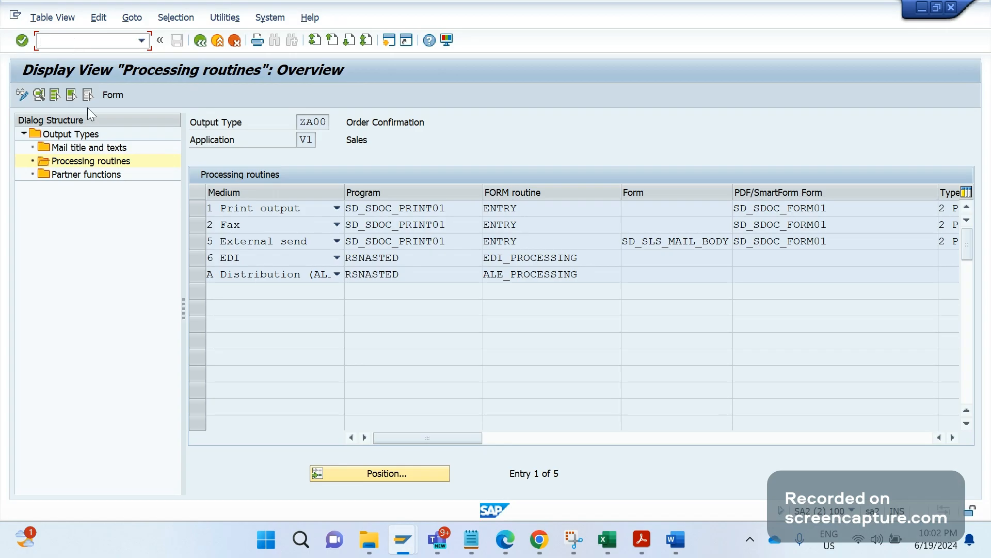
type("/ose16")
key("Return")
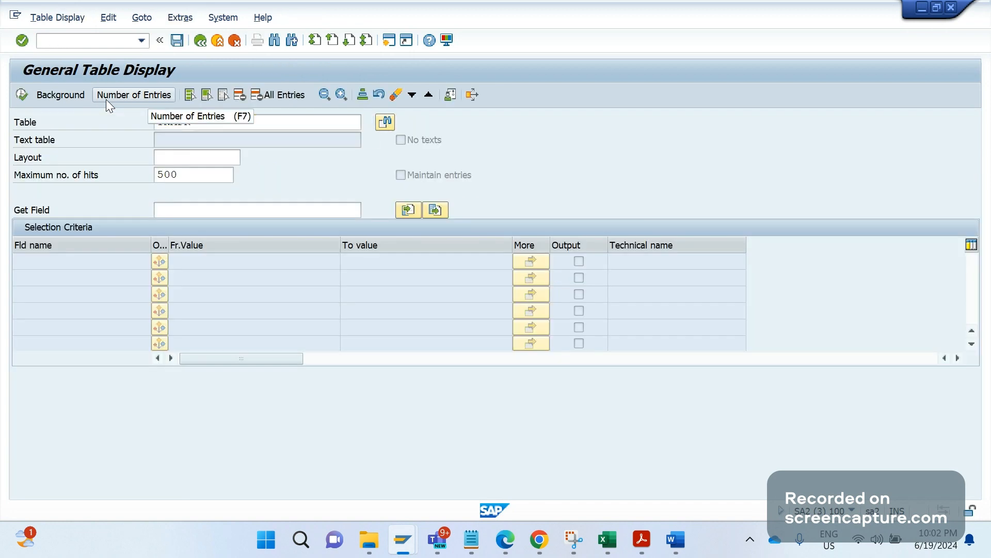
key("Return")
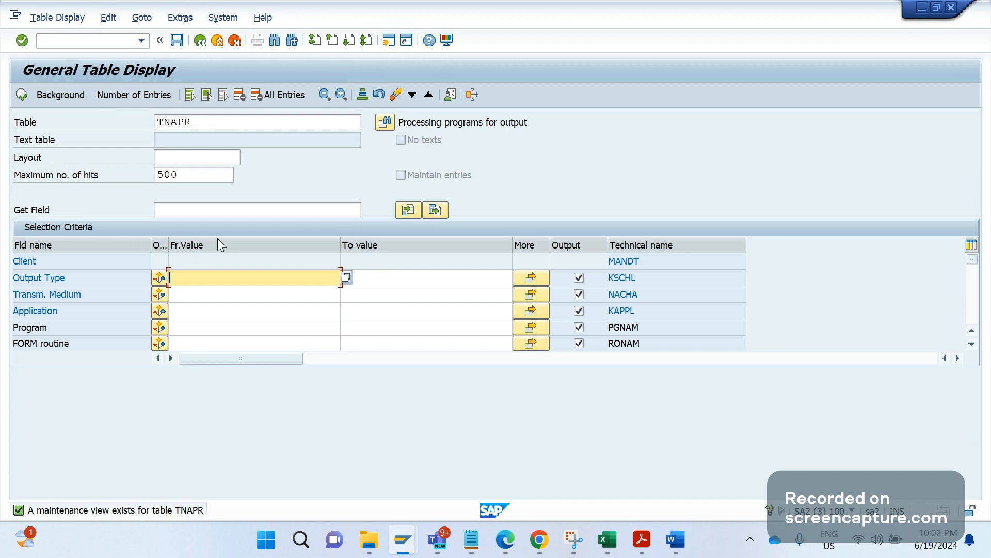
type("ZA00")
key("F8")
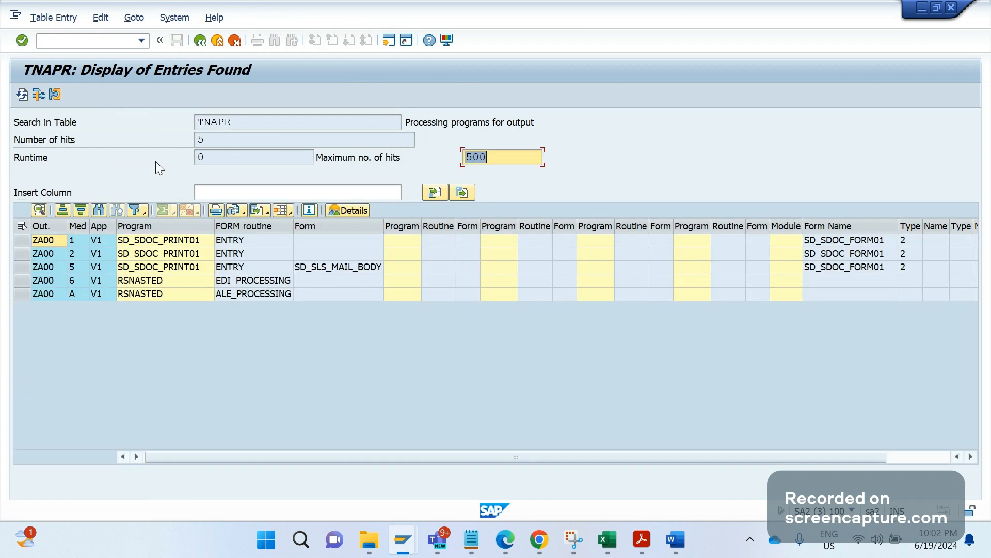
double_click(194, 120)
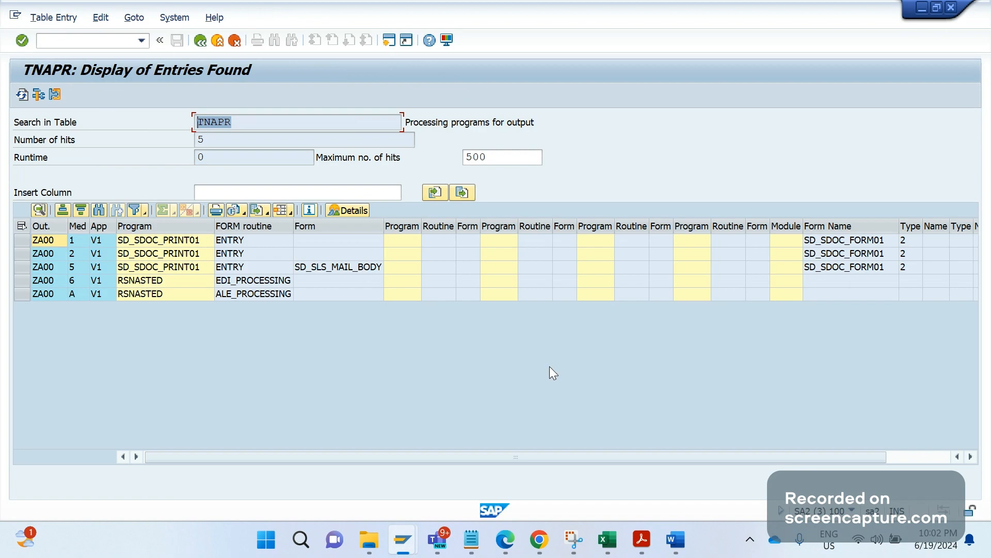
Return to the ZA00 session, go back to the output control application overview and select application V1 (Sales)
key("alt+Tab")
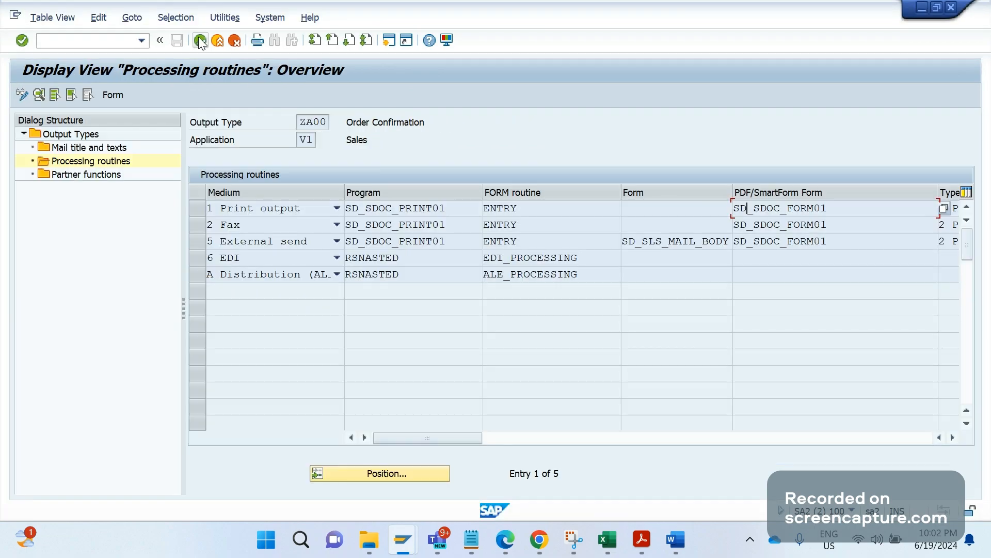
left_click(199, 41)
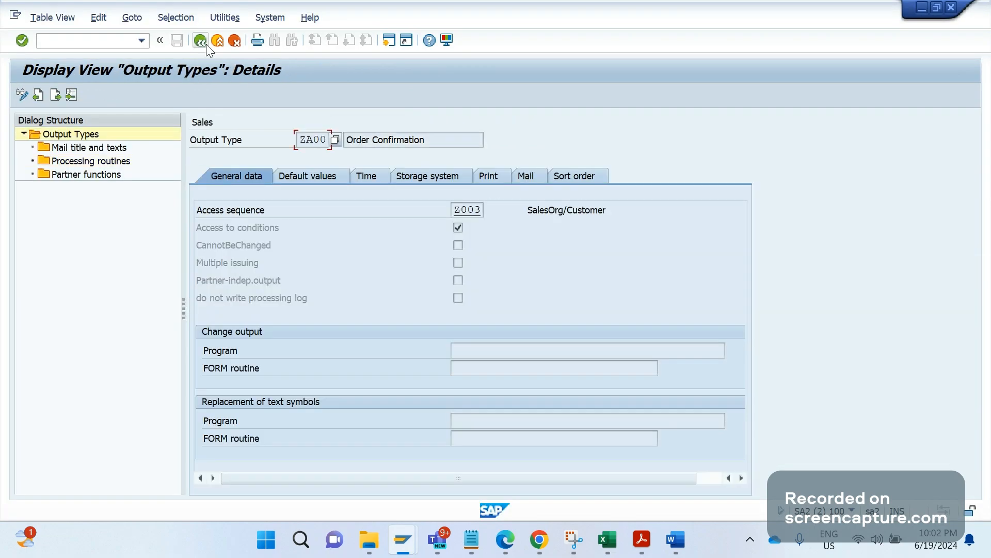
left_click(204, 43)
left_click(203, 42)
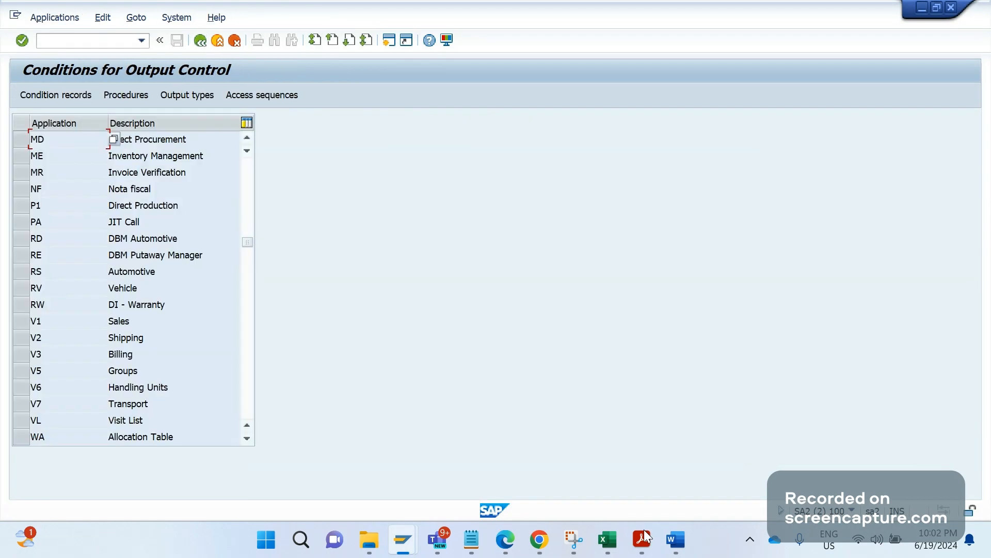
left_click(21, 327)
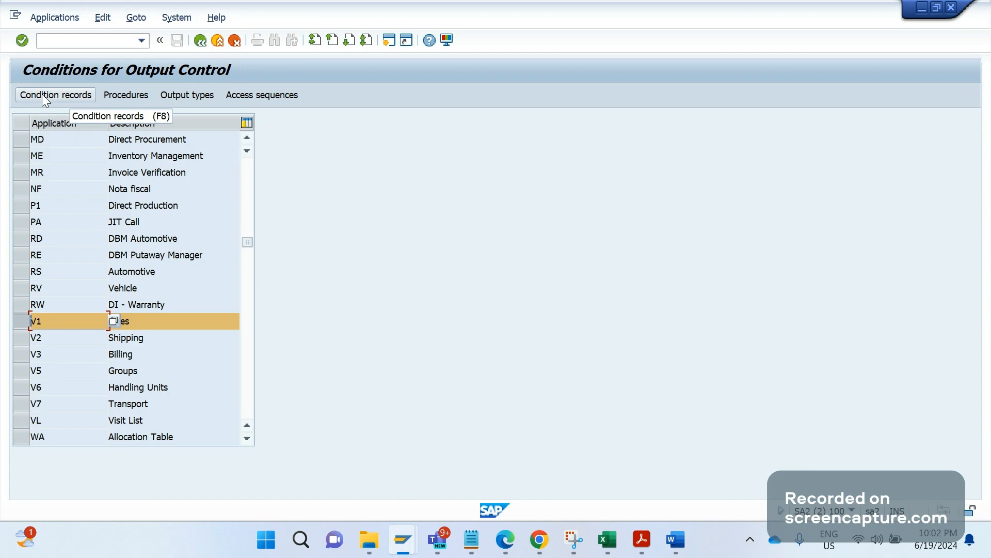
Switch to the Word document and add the bullet "Maintain condition records in NACE or via VV11, VV12, VV13" at the end of the list
mouse_move(676, 539)
left_click(532, 466)
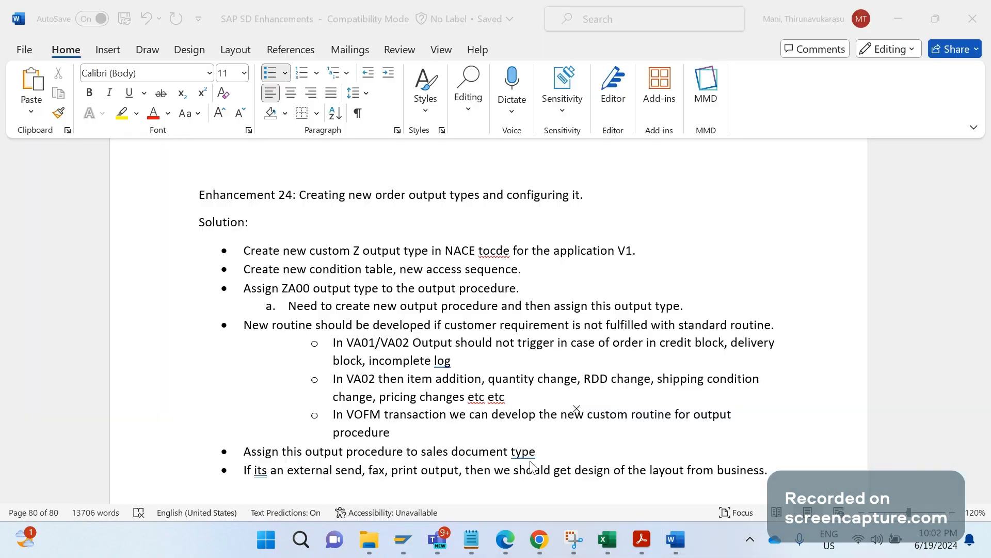
key("Return")
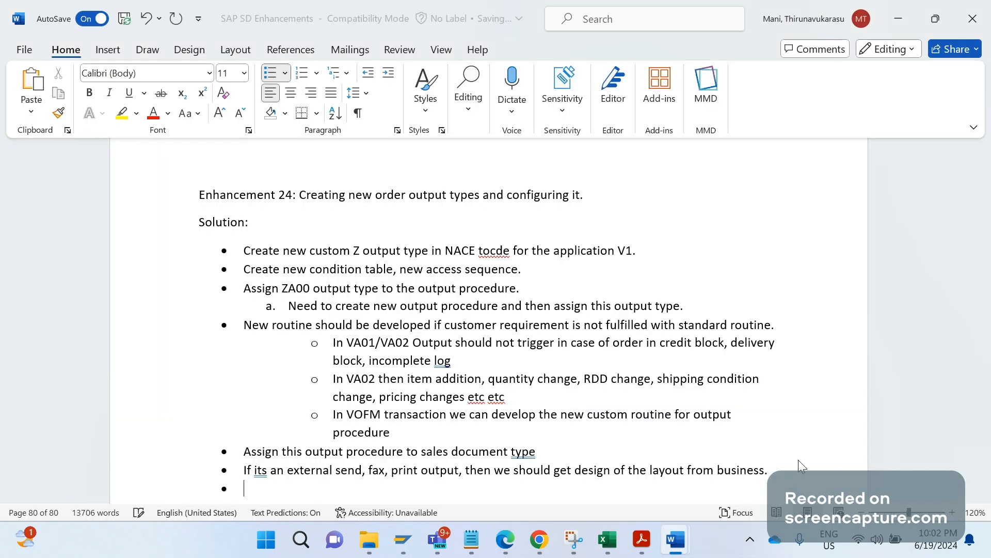
type("MAINTIA")
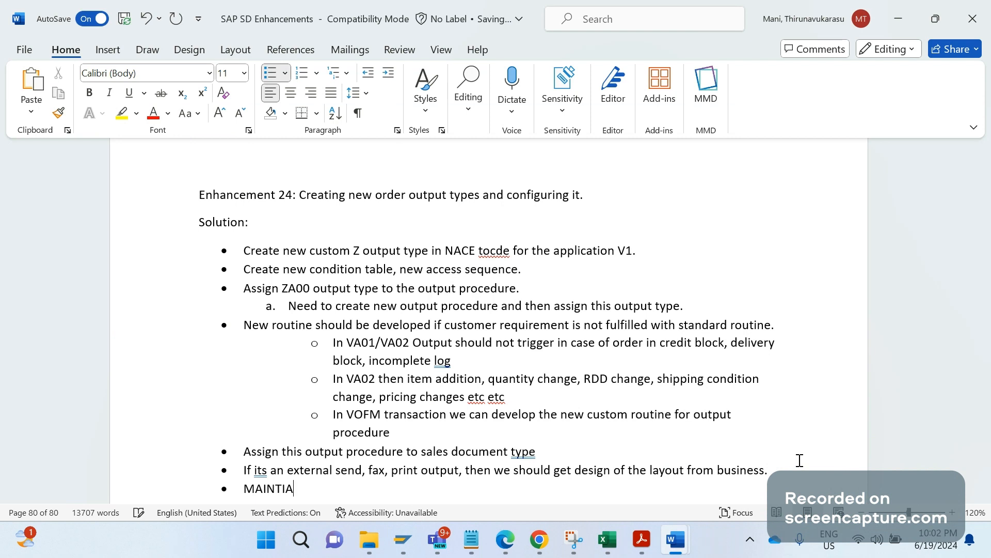
key("BackSpace")
key("BackSpace")
key("BackSpace")
key("BackSpace")
key("BackSpace")
key("BackSpace")
type("aintain condition recor")
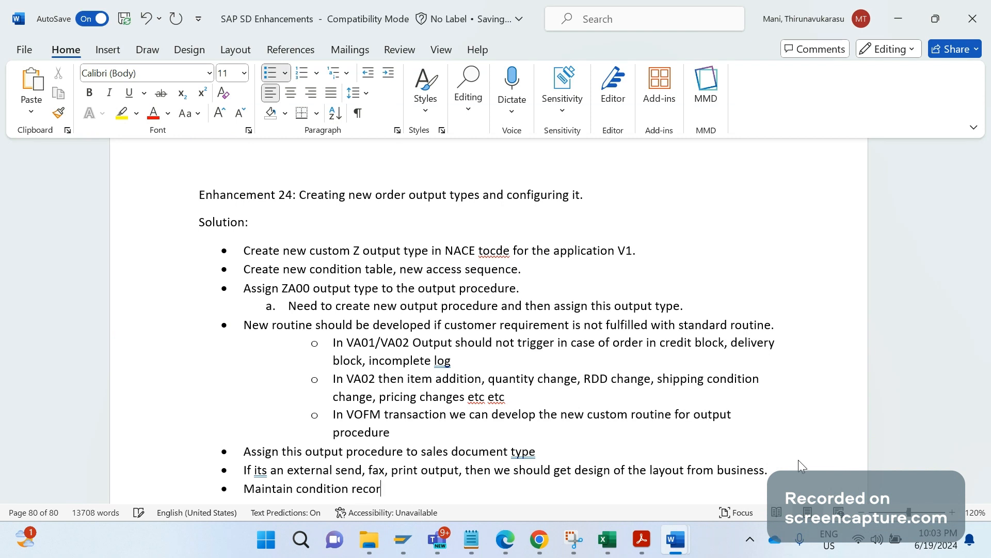
type("ds in NC")
key("BackSpace")
type("ACER")
key("BackSpace")
key("BackSpace")
type("or iva")
key("BackSpace")
key("BackSpace")
key("BackSpace")
key("BackSpace")
type("via")
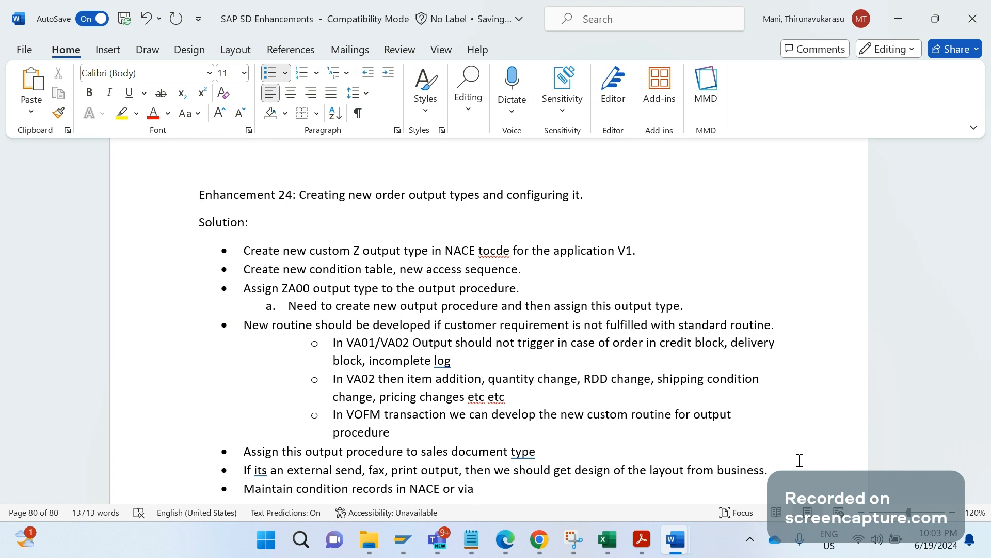
type(" VV11, VV12, VV13")
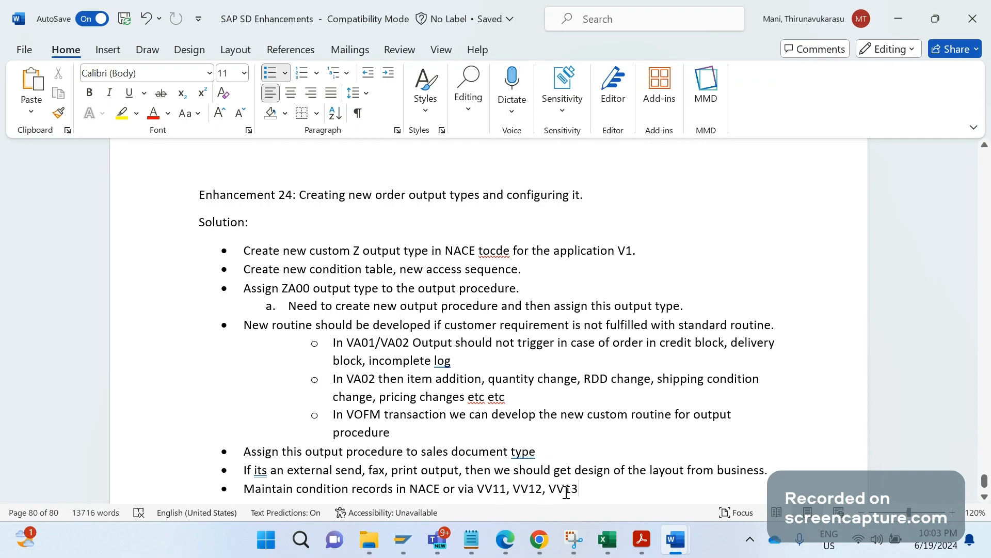
Switch back to SAP and open the condition records of V1 output type ZA00 with key combination Sales org./Distr. Chl/Division/SalesDocTy
key("alt+Tab")
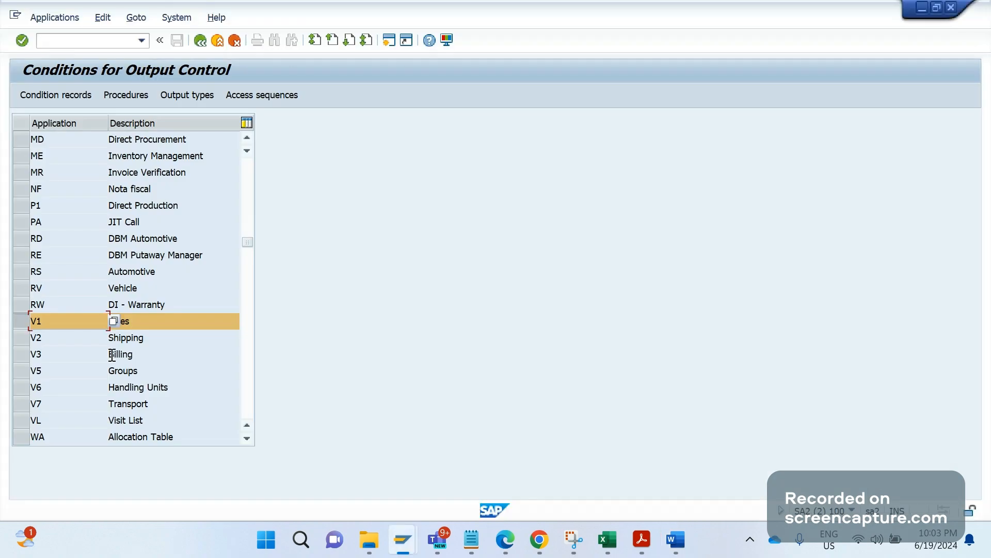
left_click(59, 96)
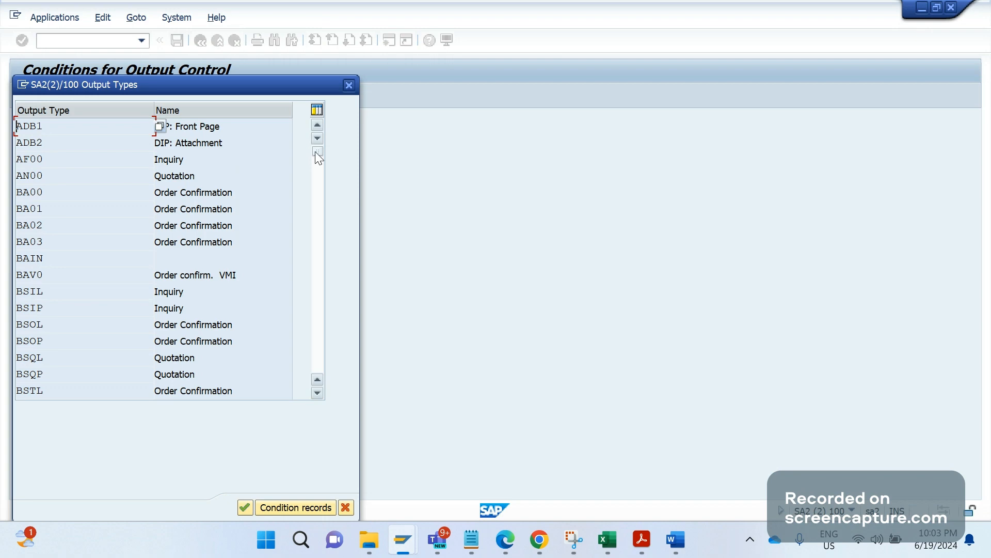
left_click_drag(317, 153, 320, 330)
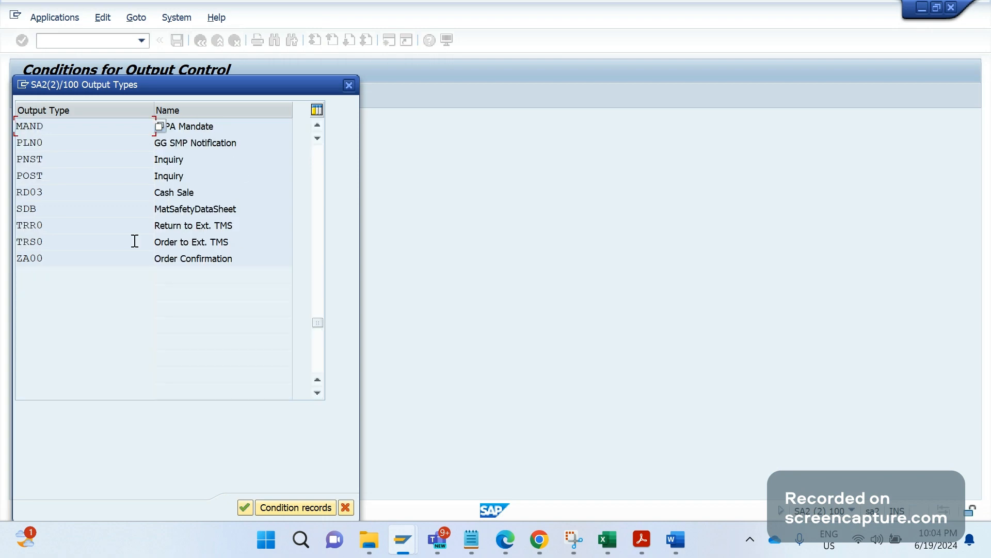
double_click(111, 257)
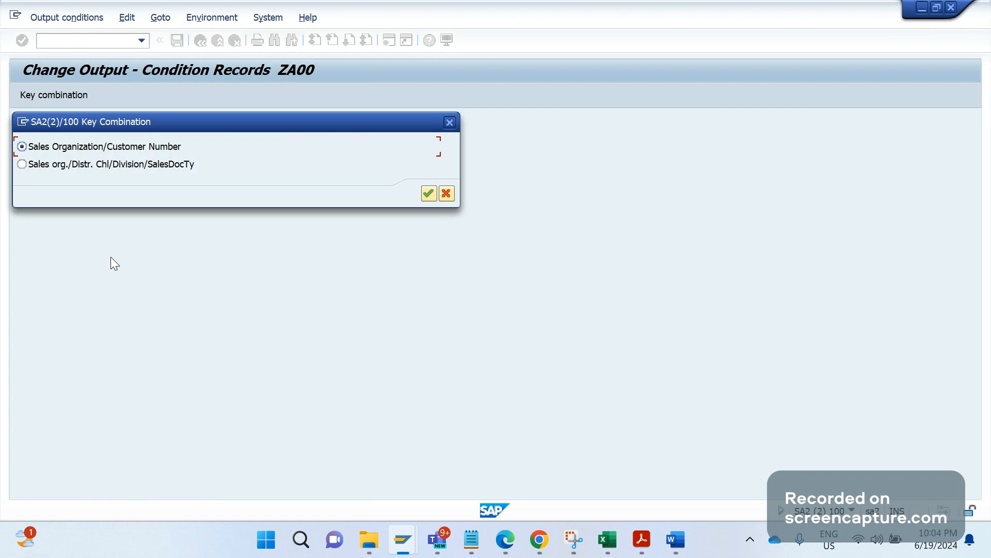
left_click(121, 165)
left_click(425, 194)
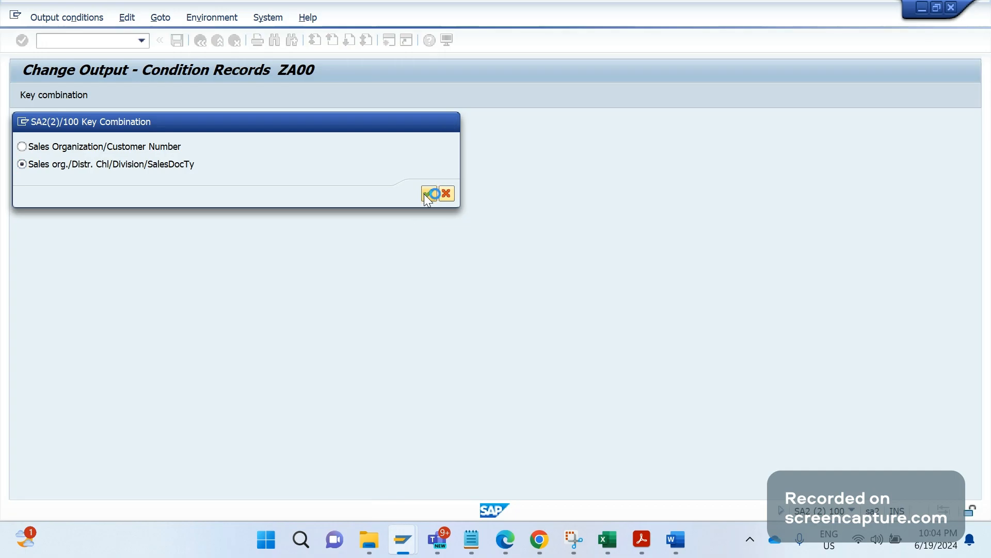